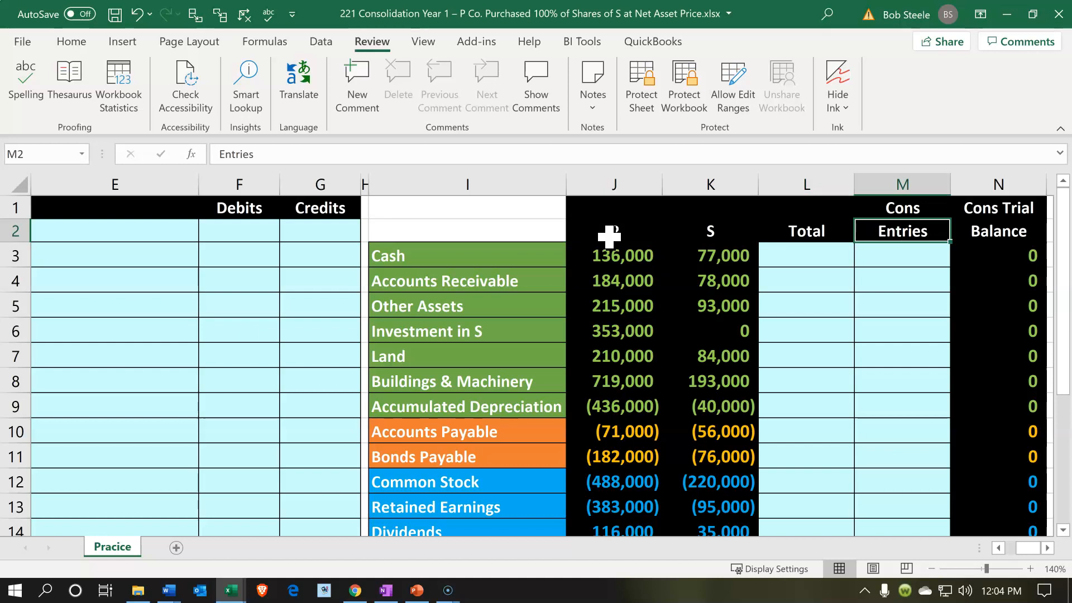
# Review the purchase price, S net assets, equity method and purchase timing facts in the problem data in columns A and B
pyautogui.press('Left')
pyautogui.press('Left')
pyautogui.press('Left')
pyautogui.press('Left')
pyautogui.press('Left')
pyautogui.press('Left')
pyautogui.press('Left')
pyautogui.press('Left')
pyautogui.press('Left')
pyautogui.press('Left')
pyautogui.press('Left')
pyautogui.press('Left')
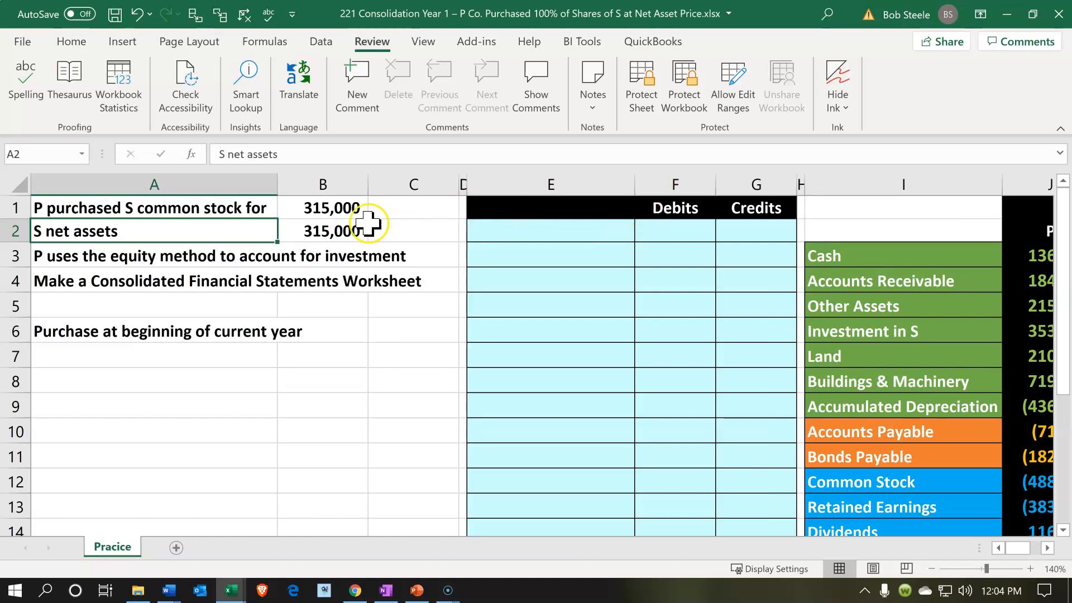
pyautogui.click(333, 209)
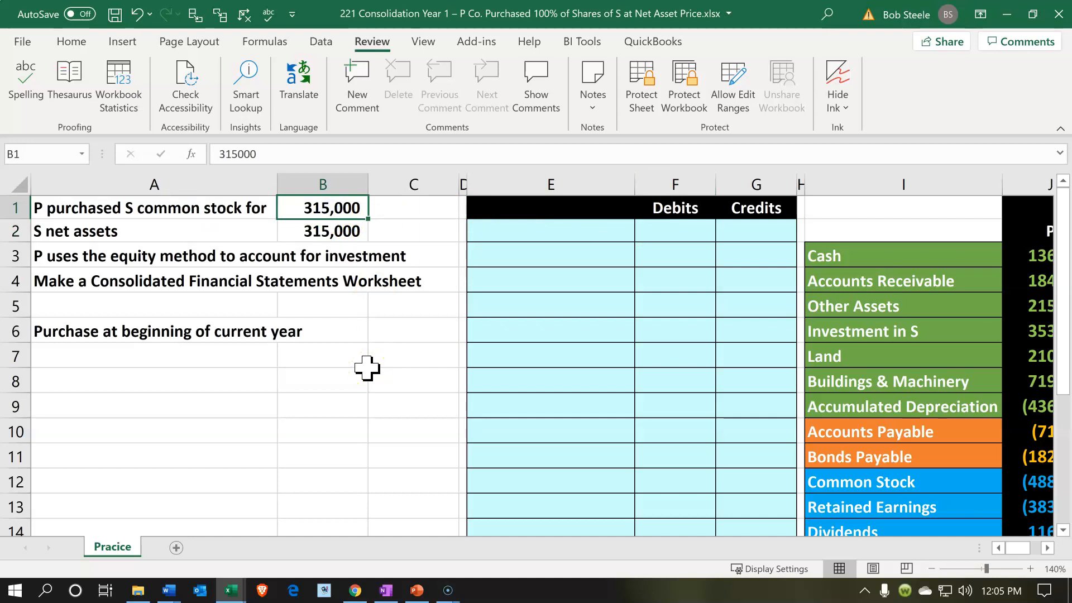
pyautogui.press('Down')
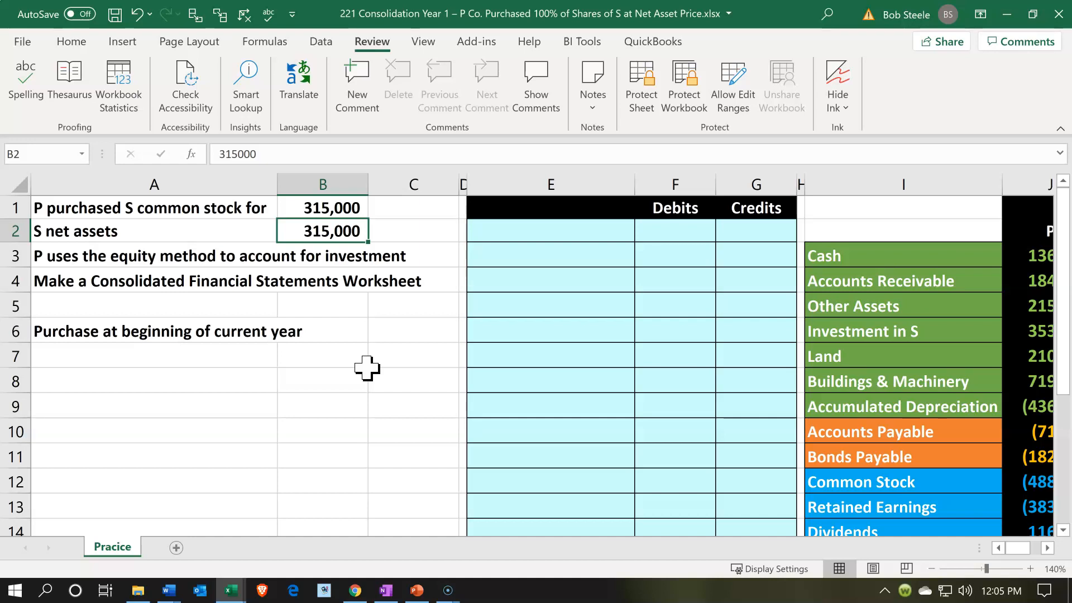
pyautogui.press('Down')
pyautogui.press('Down')
pyautogui.press('Down')
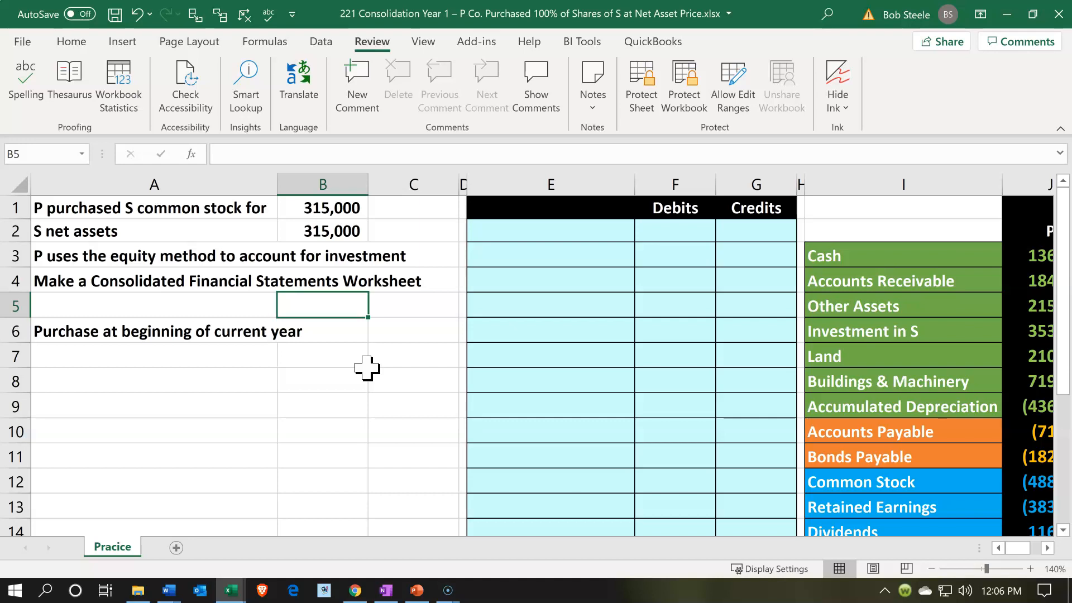
pyautogui.click(145, 375)
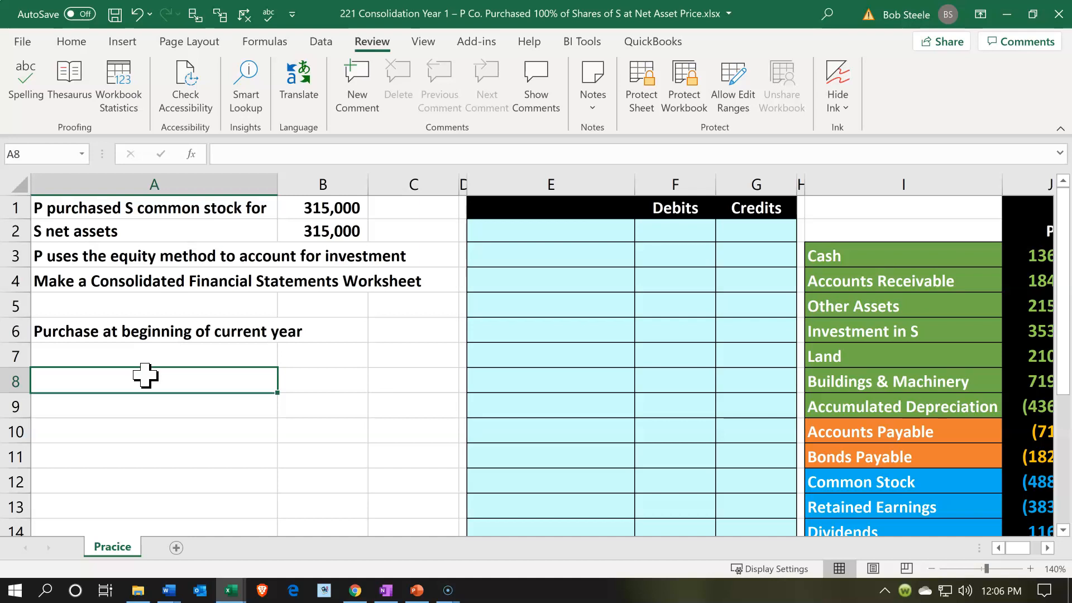
pyautogui.click(389, 336)
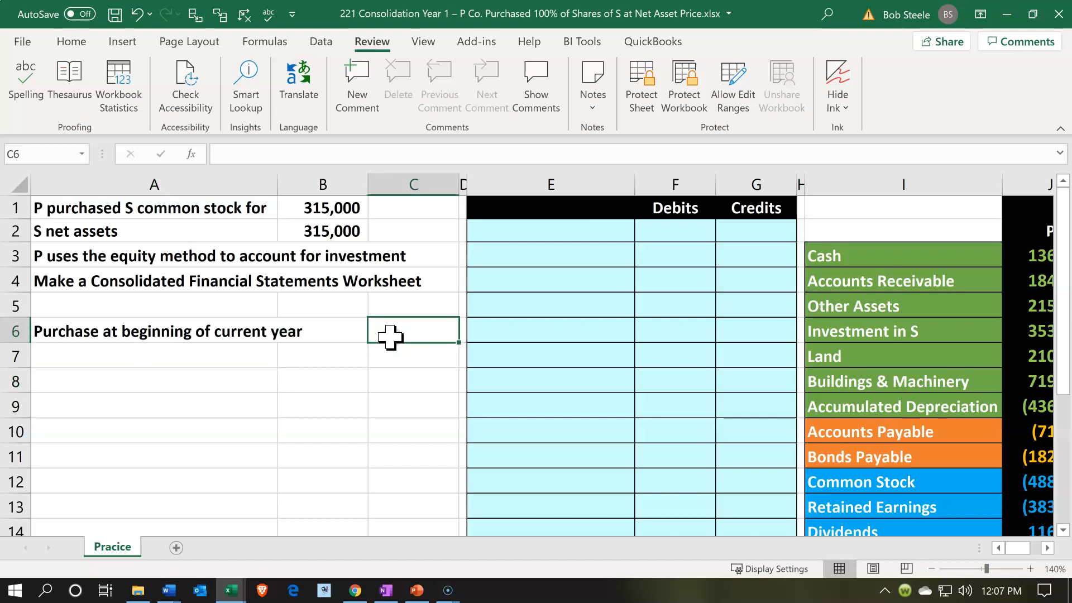
# Look across the consolidation worksheet columns and read P's account names from Cash to Investment in S
pyautogui.press('Right')
pyautogui.press('Right')
pyautogui.press('Right')
pyautogui.press('Right')
pyautogui.press('Right')
pyautogui.press('Right')
pyautogui.press('Right')
pyautogui.press('Right')
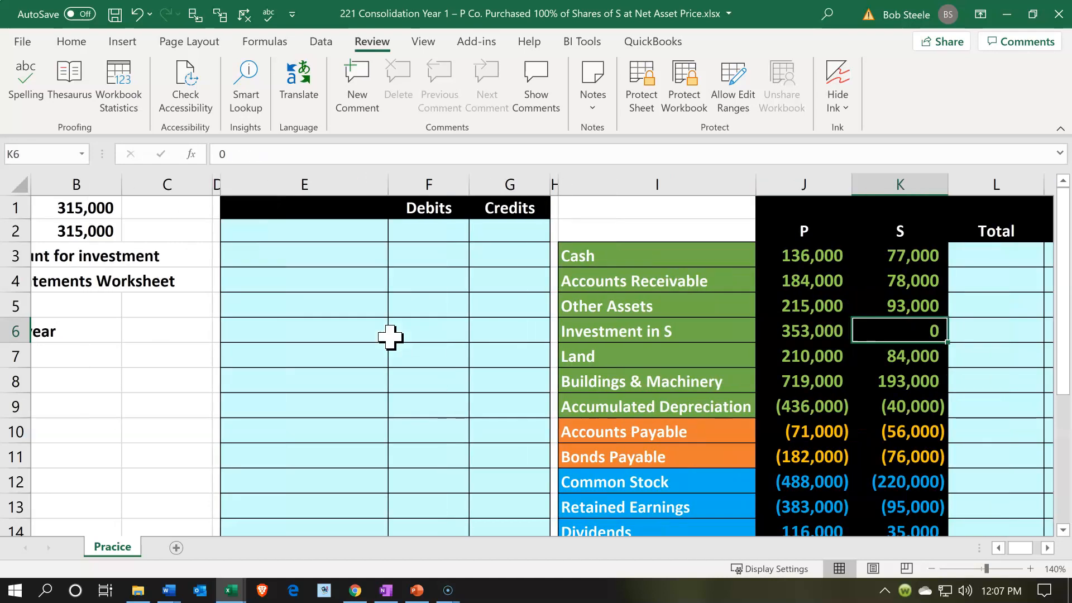
pyautogui.press('Right')
pyautogui.press('Right')
pyautogui.press('Right')
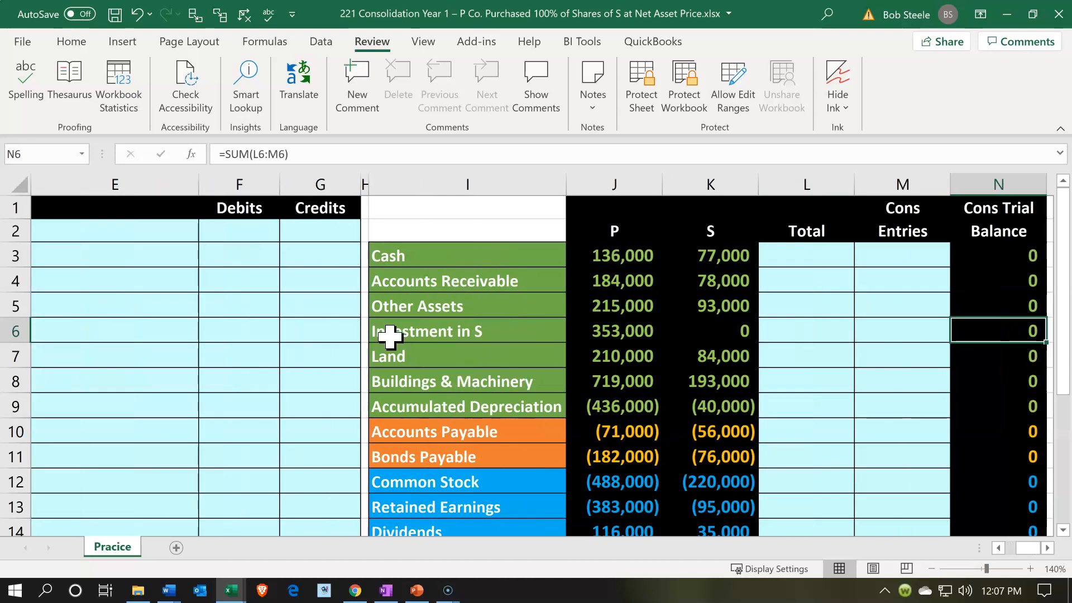
pyautogui.click(645, 233)
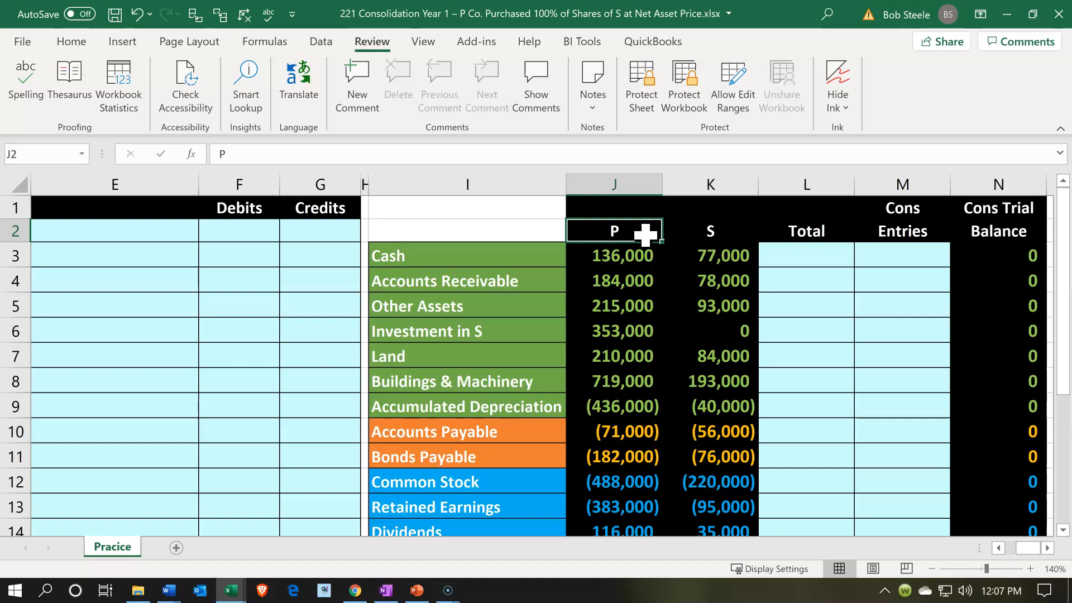
pyautogui.press('Down')
pyautogui.press('Left')
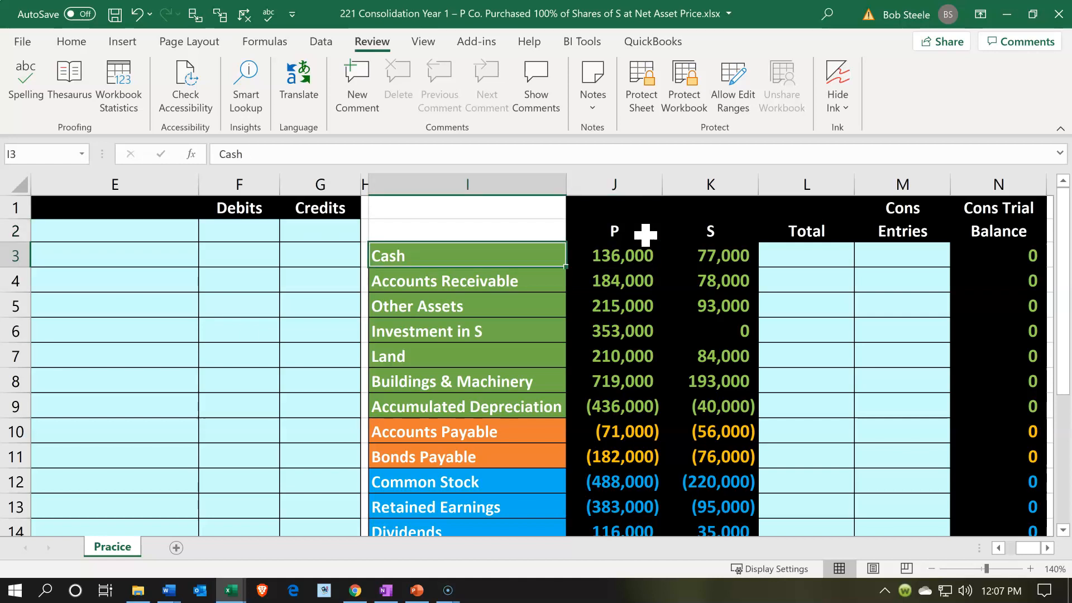
pyautogui.press('Down')
pyautogui.press('Down')
pyautogui.press('Down')
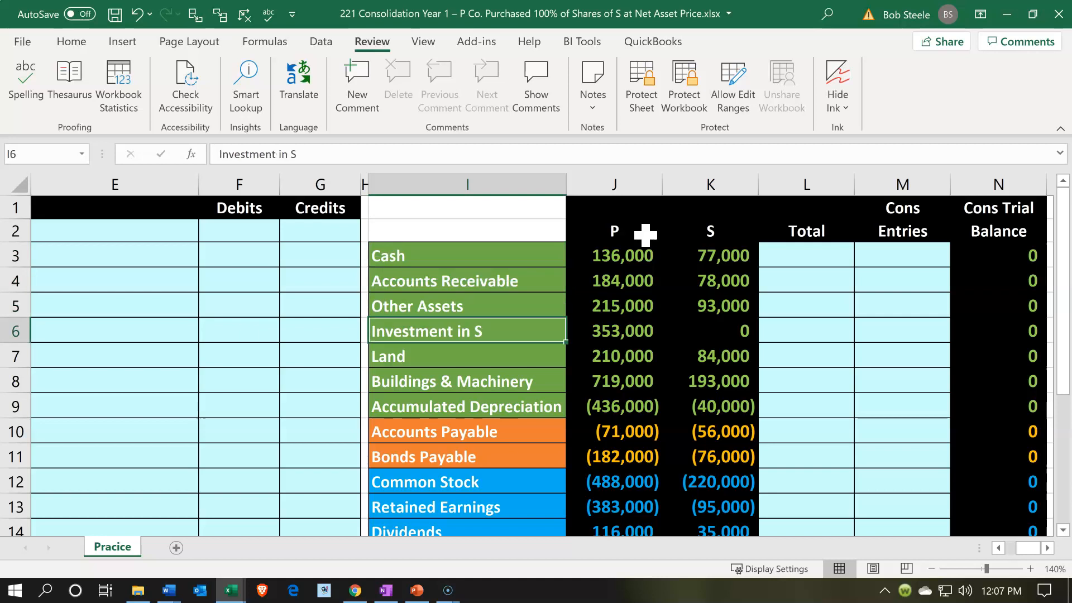
# Examine the P and S trial balances, comparing the asset, liability, equity, revenue and expense accounts
pyautogui.scroll(-2, 645, 235)
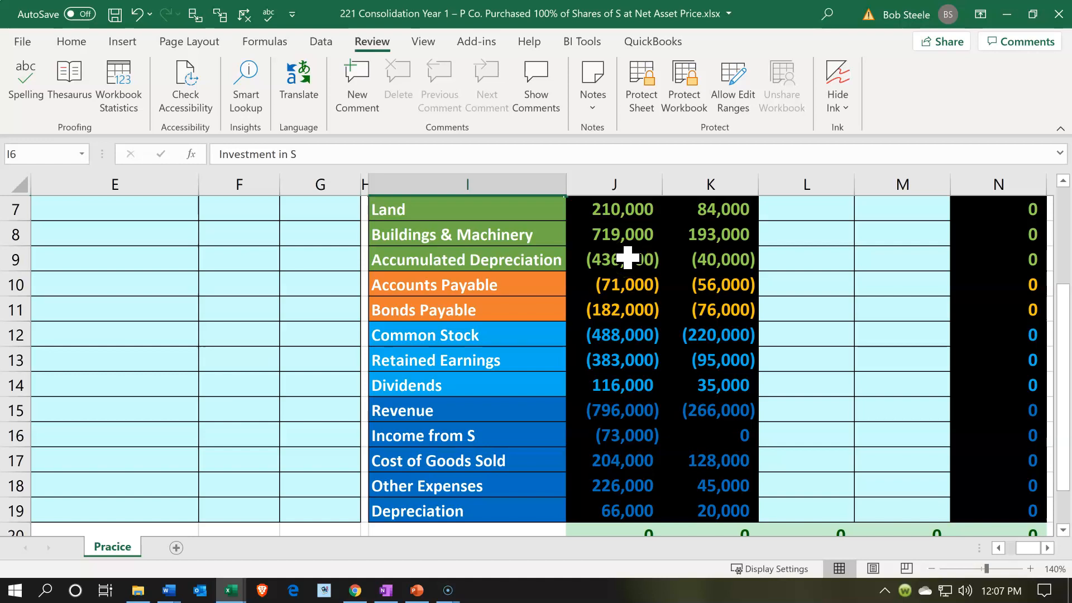
pyautogui.hotkey('alt', 'Tab')
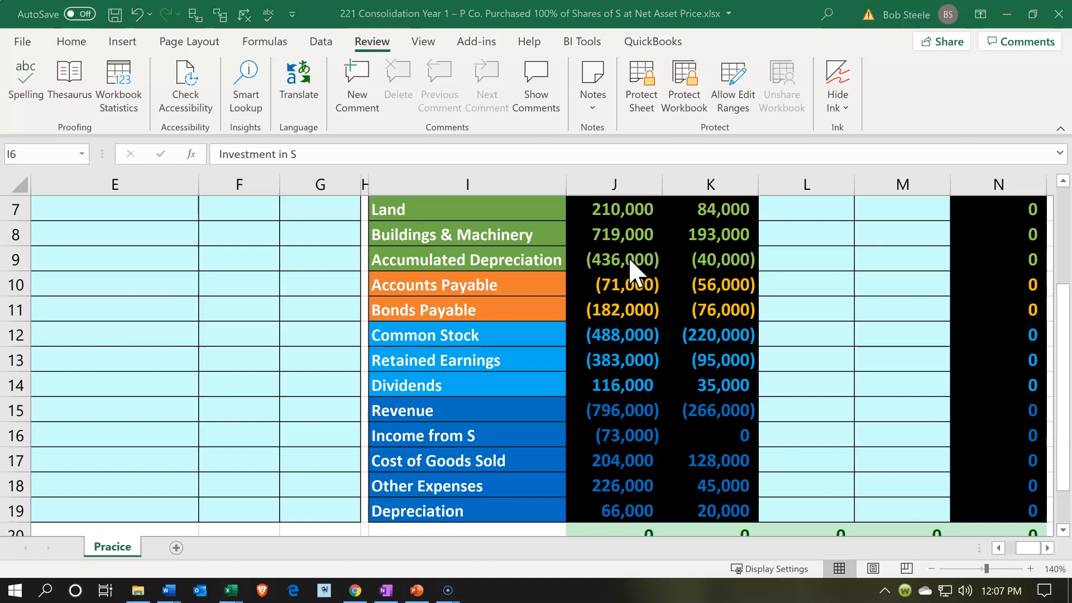
pyautogui.hotkey('alt', 'Tab')
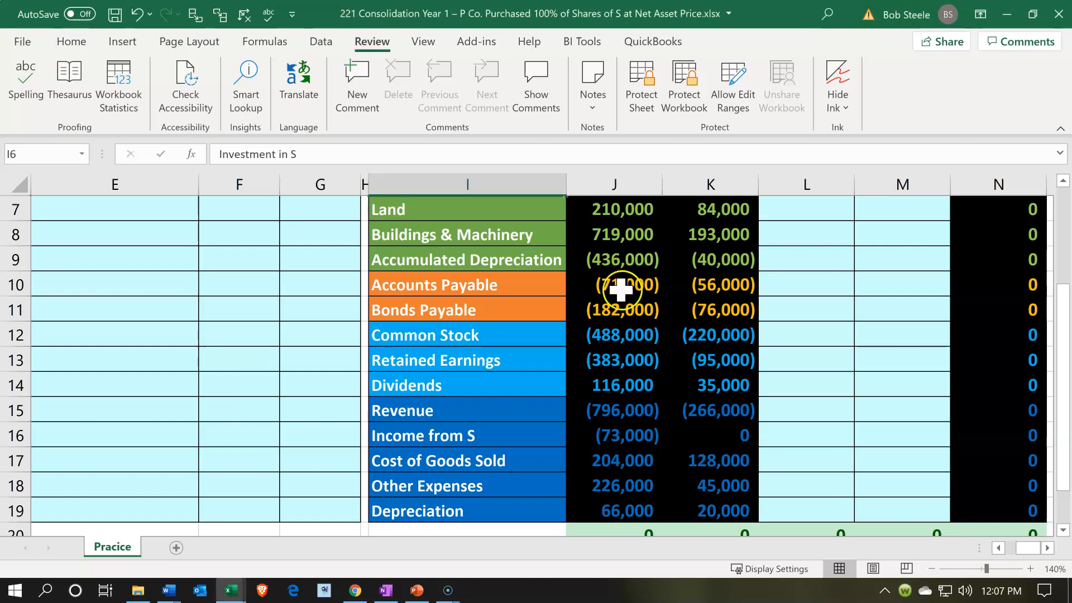
pyautogui.click(446, 490)
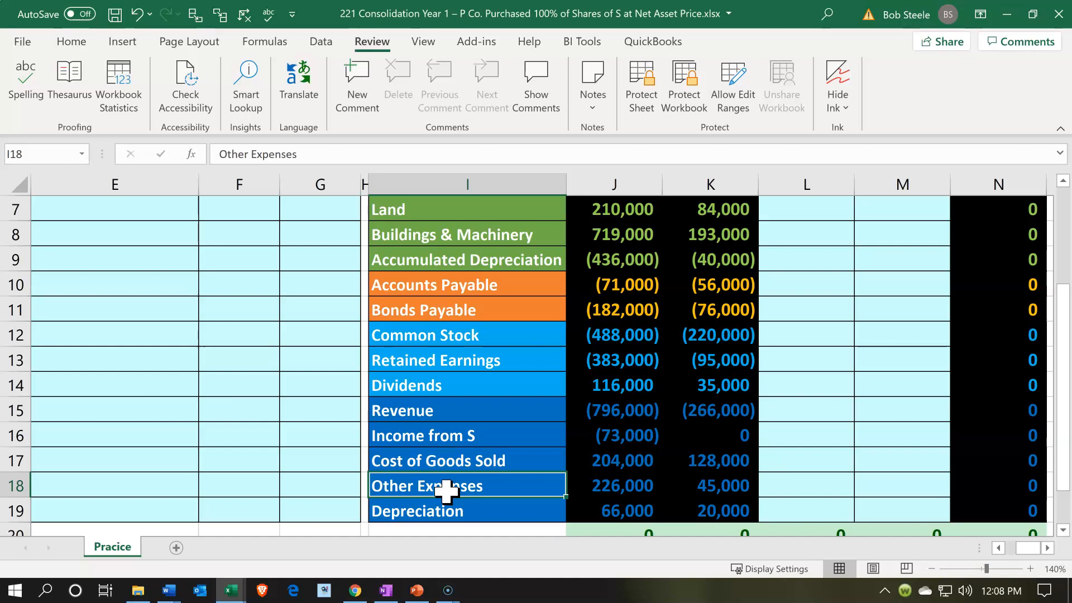
pyautogui.scroll(2, 446, 490)
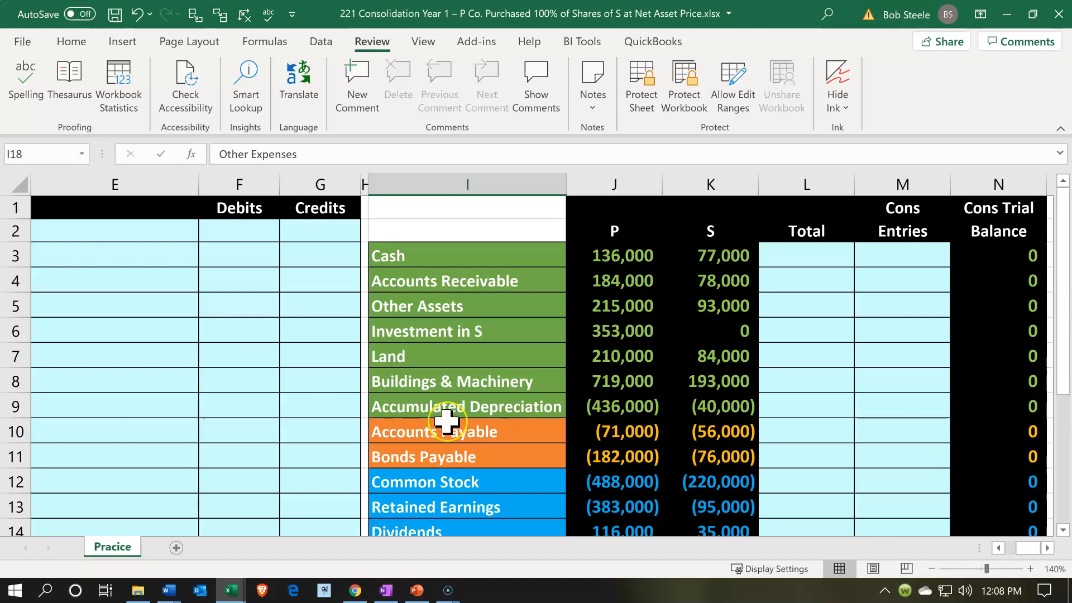
pyautogui.scroll(-2, 446, 418)
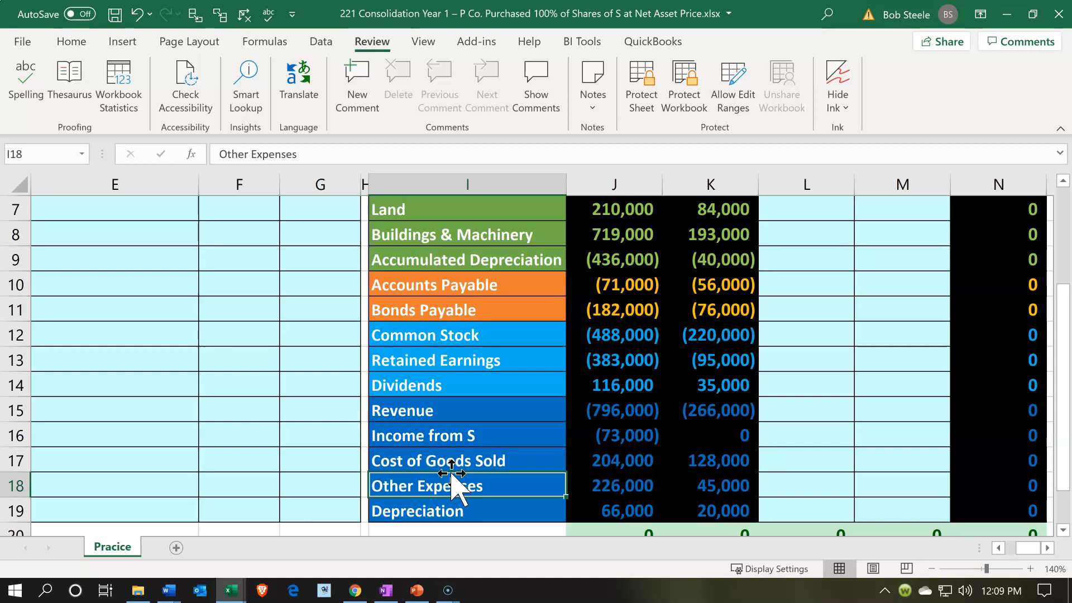
pyautogui.scroll(1, 451, 480)
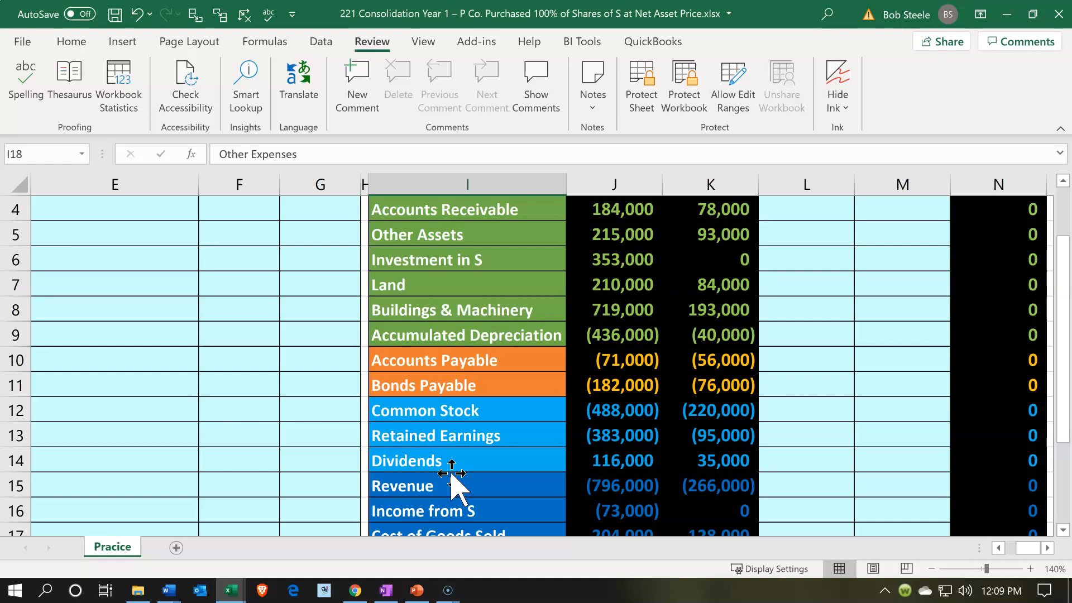
pyautogui.scroll(1, 451, 473)
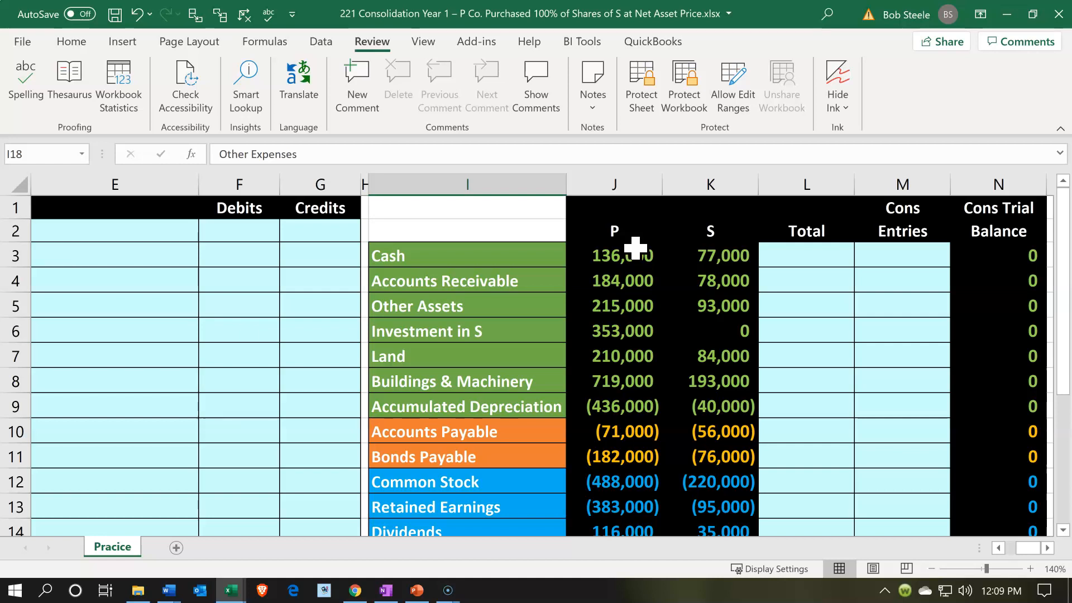
pyautogui.click(555, 248)
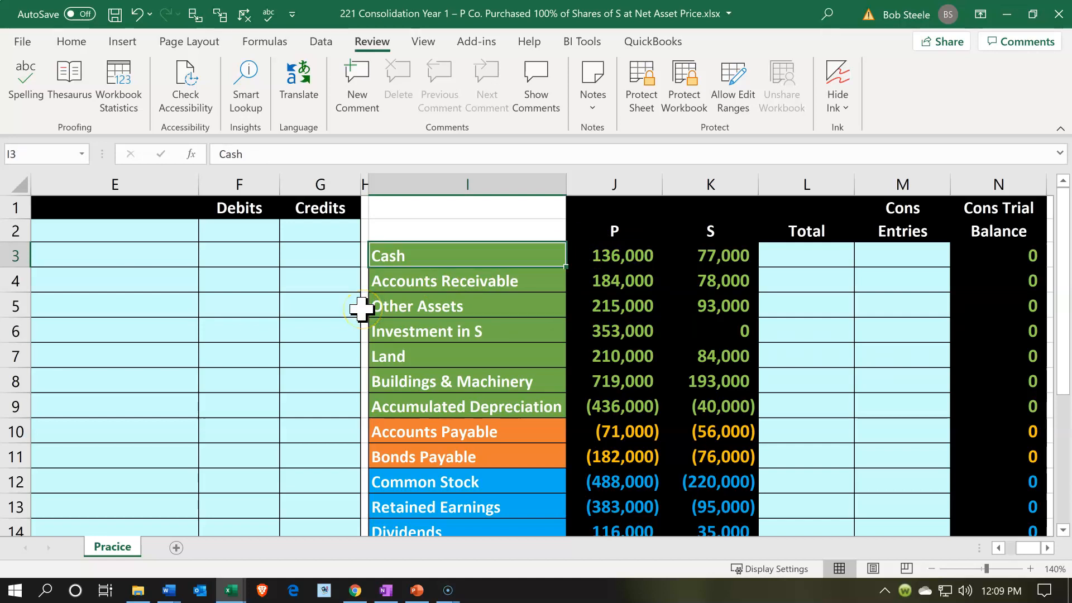
pyautogui.press('Right')
pyautogui.press('Up')
pyautogui.press('Right')
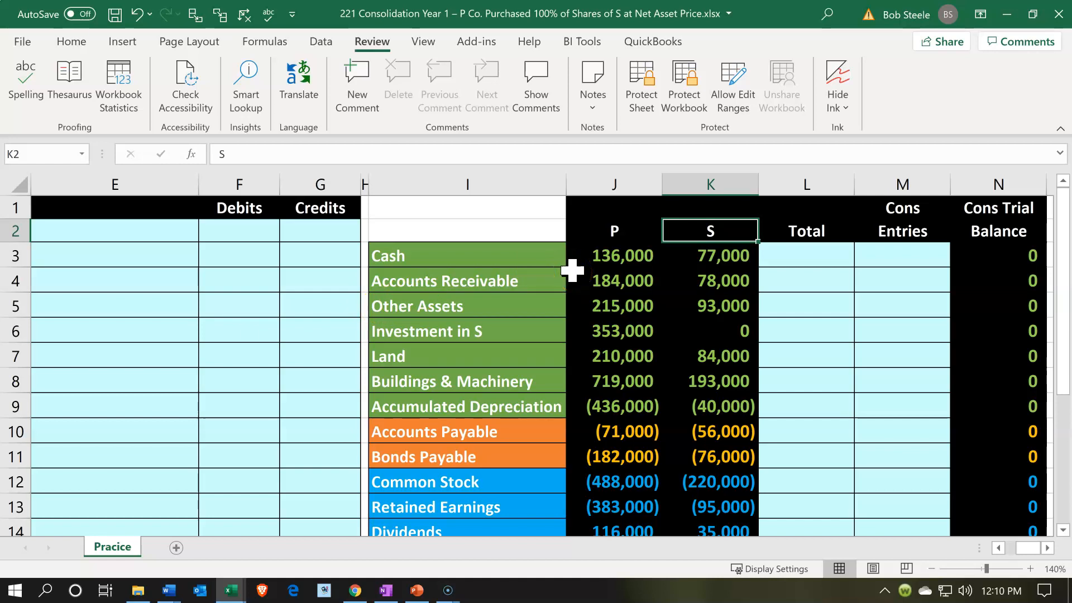
pyautogui.click(535, 252)
pyautogui.scroll(-1, 308, 339)
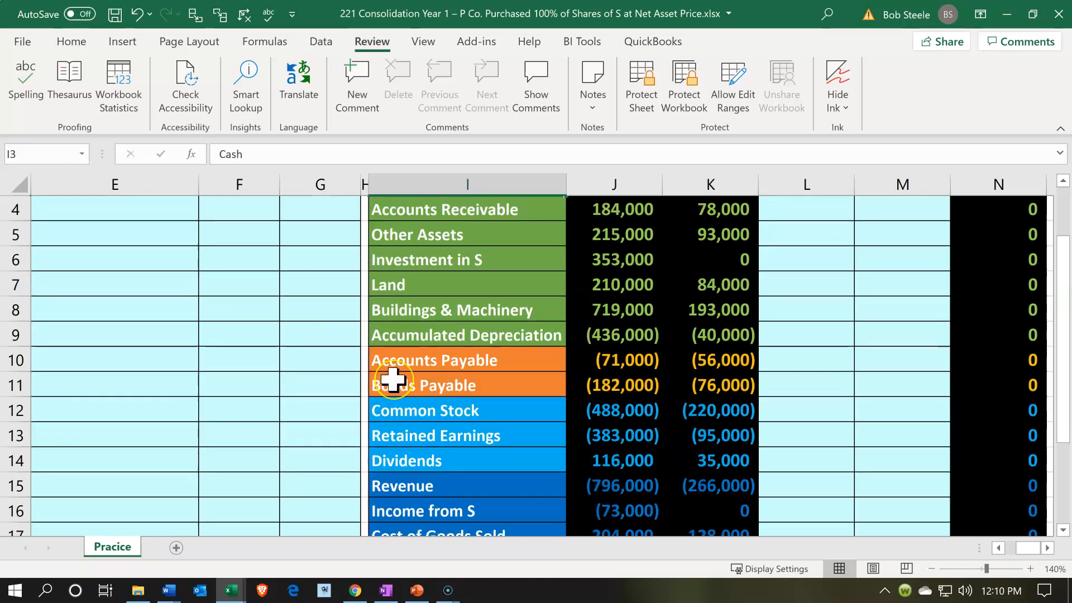
pyautogui.scroll(-1, 392, 379)
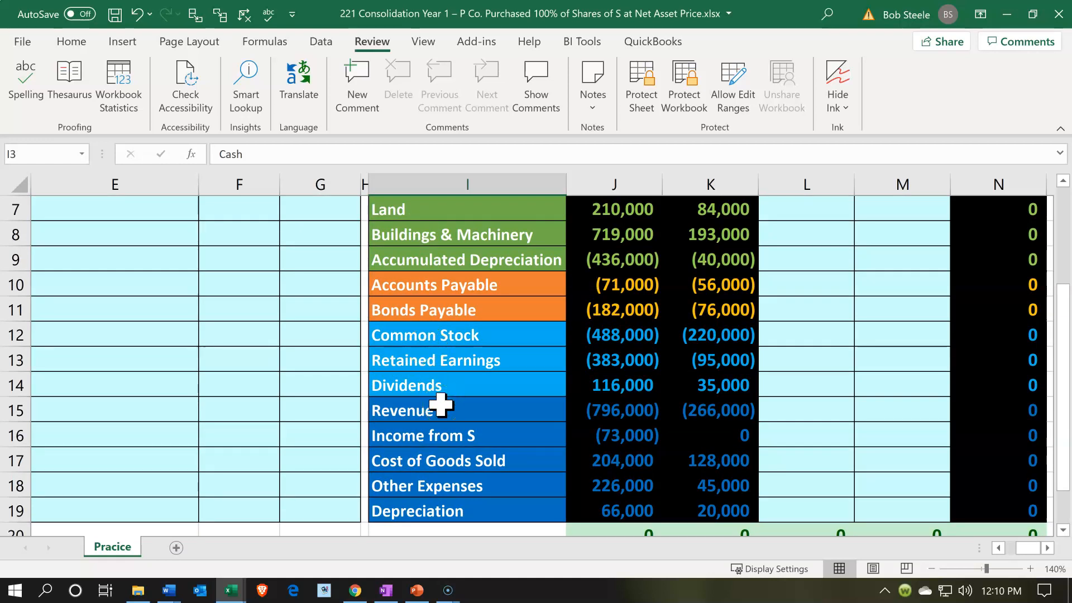
pyautogui.scroll(2, 441, 405)
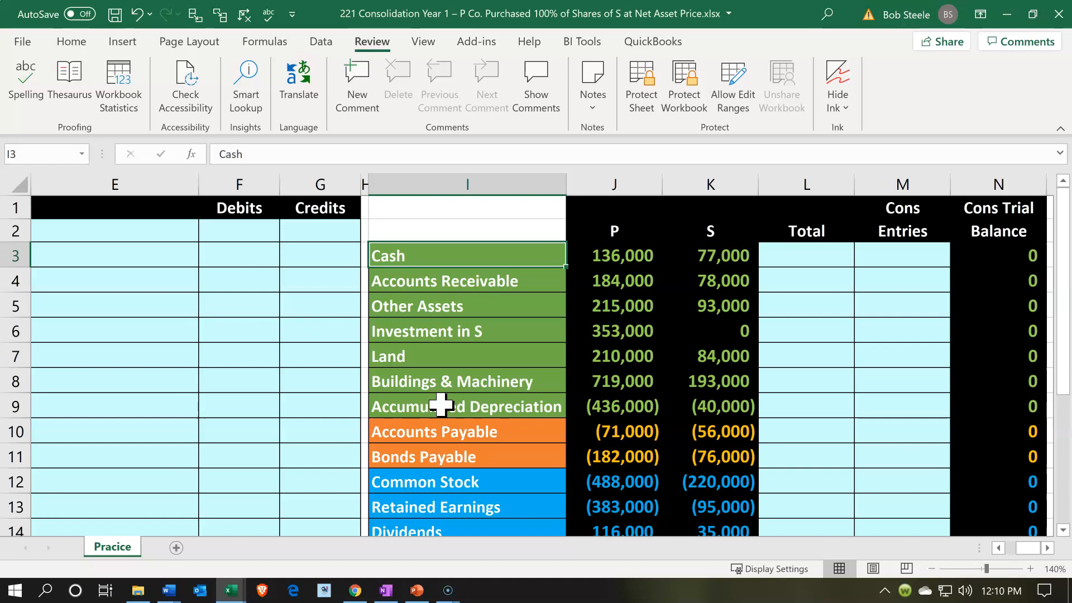
# Total the P and S Cash balances in L3 with =SUM(J3:K3) and fill the formula down through Depreciation in L19
pyautogui.click(789, 257)
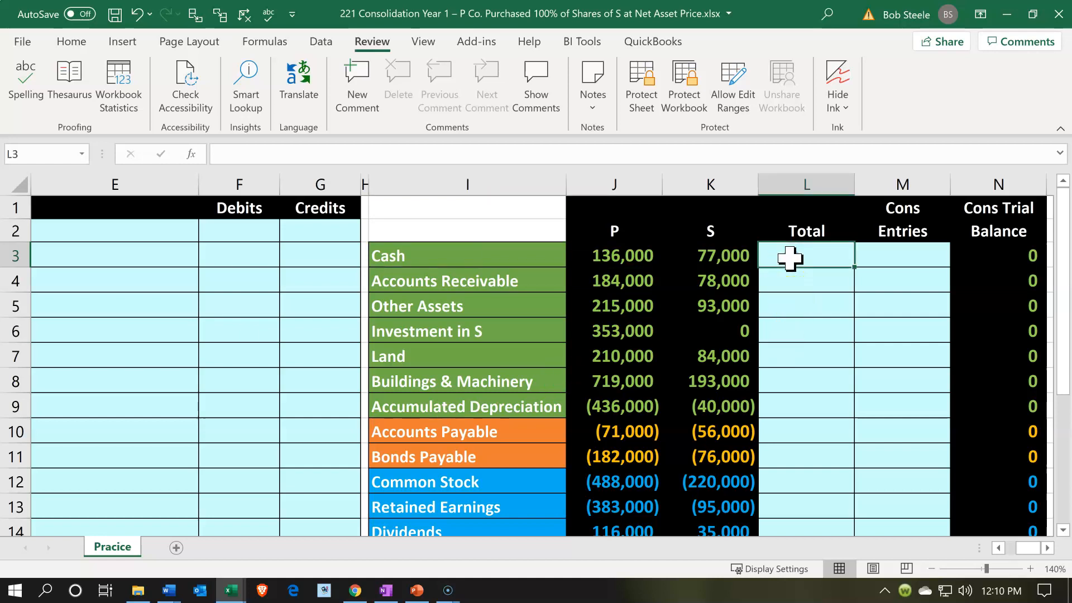
pyautogui.write('=sum(')
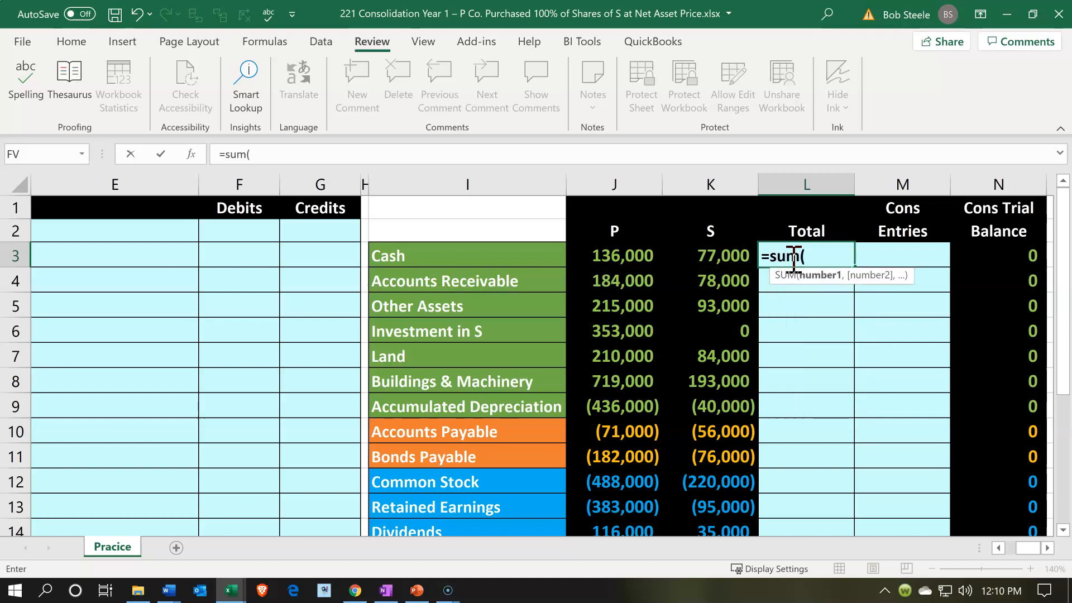
pyautogui.press('Left')
pyautogui.hotkey('shift', 'Left')
pyautogui.press('Return')
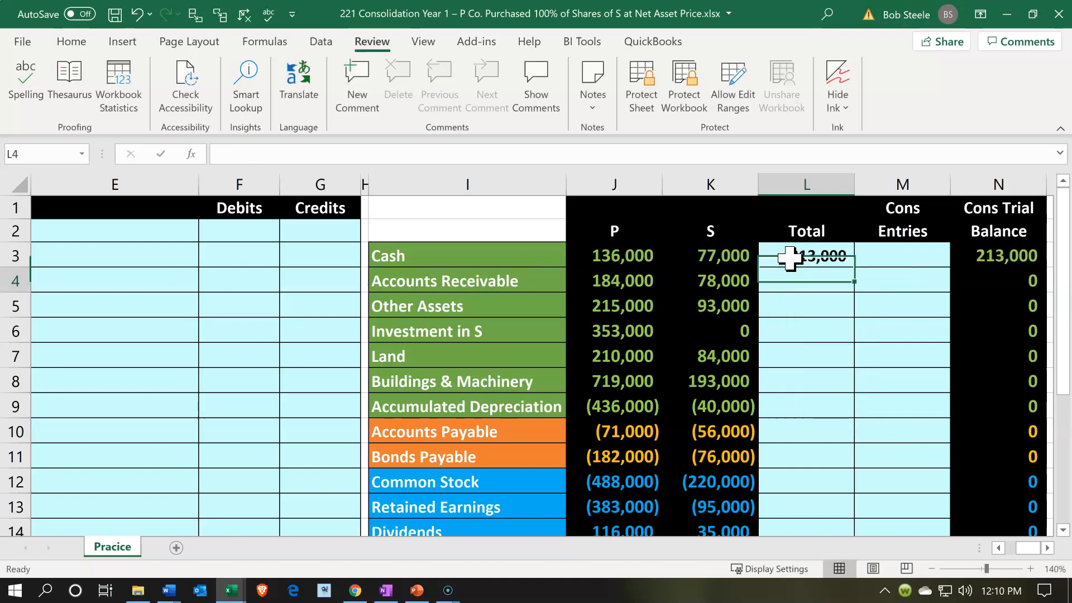
pyautogui.click(788, 257)
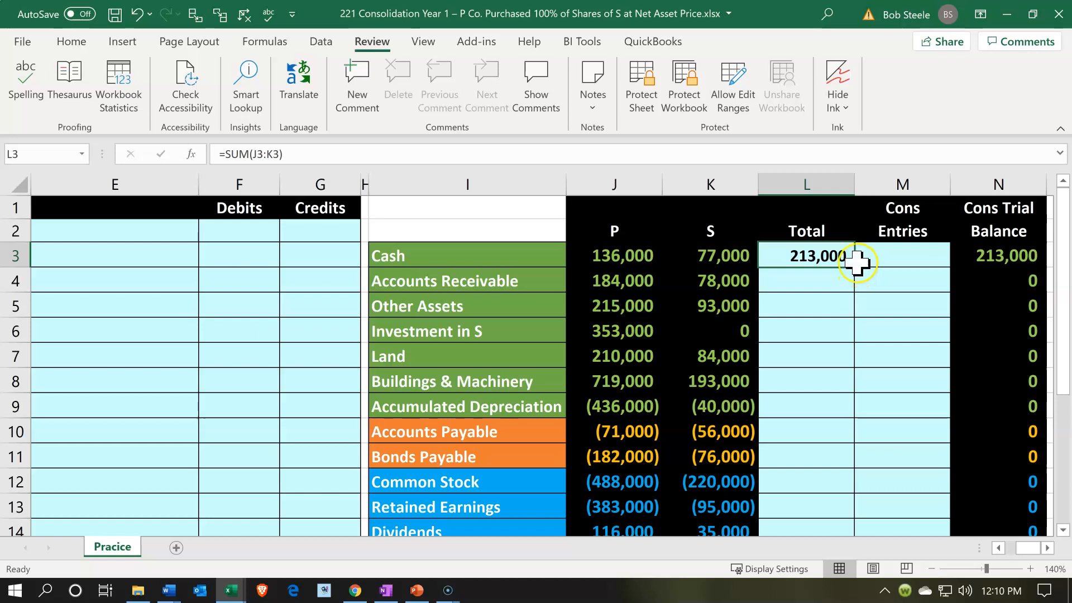
pyautogui.moveTo(854, 268); pyautogui.dragTo(838, 453)
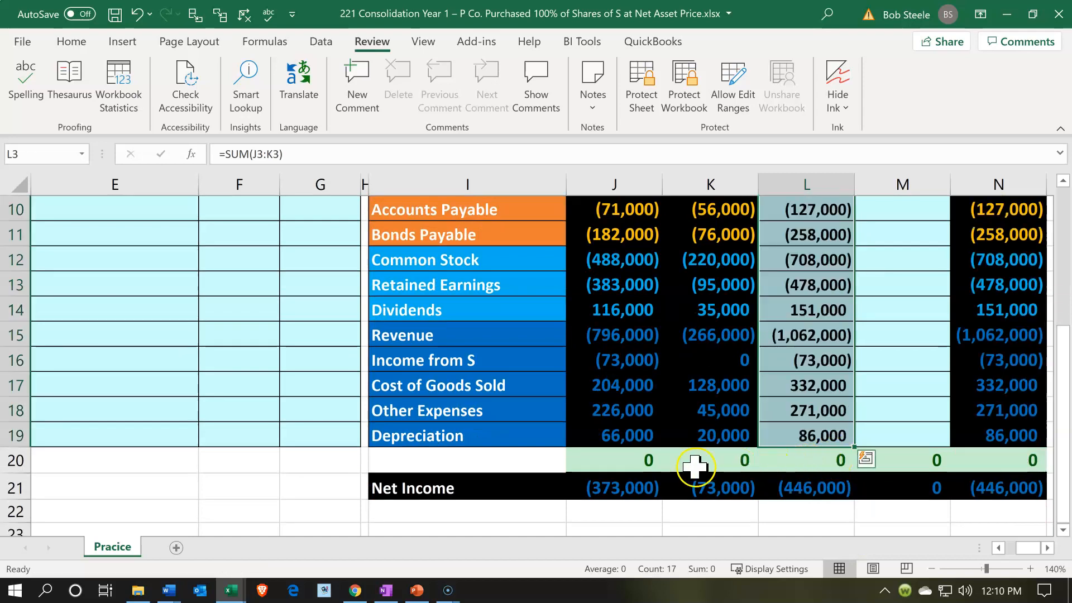
# Review the P, S, Total, Cons Entries and Cons Trial Balance headings, and check the sum of P's asset balances in J3:J9
pyautogui.scroll(3, 692, 462)
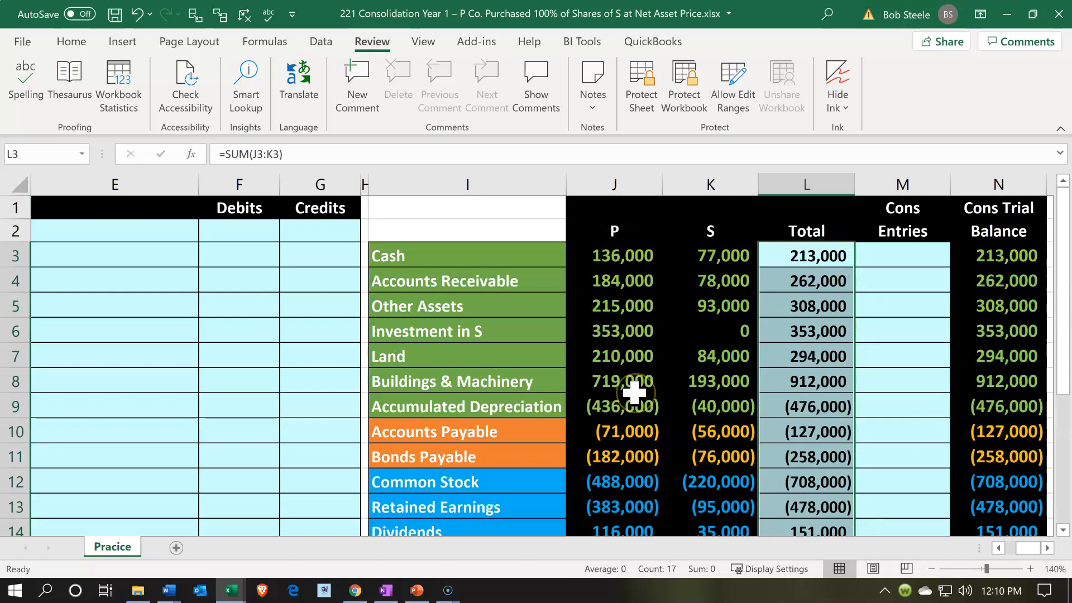
pyautogui.click(628, 235)
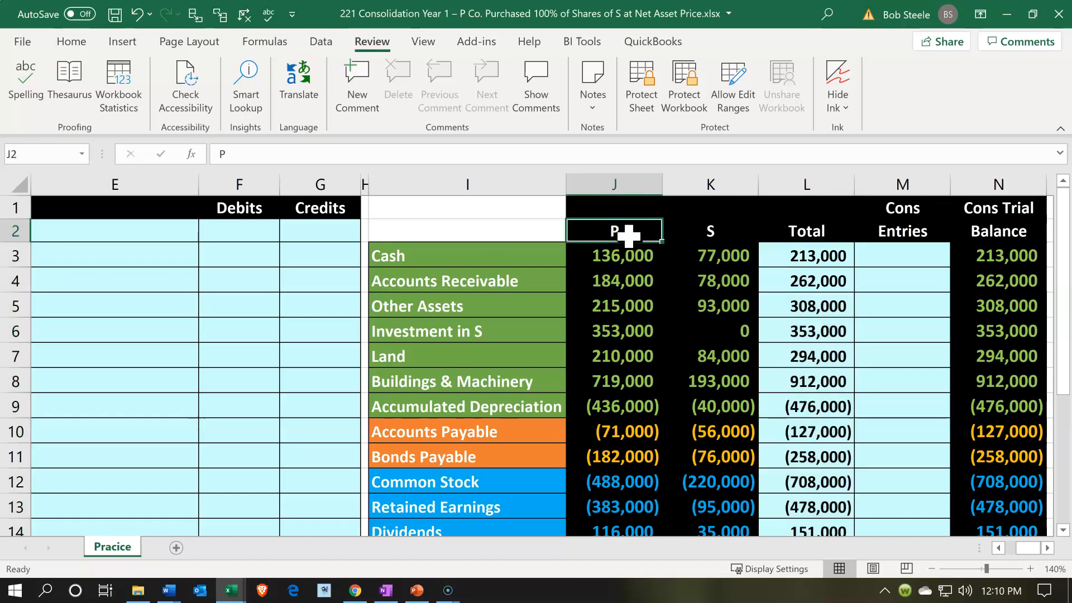
pyautogui.click(679, 225)
pyautogui.click(821, 229)
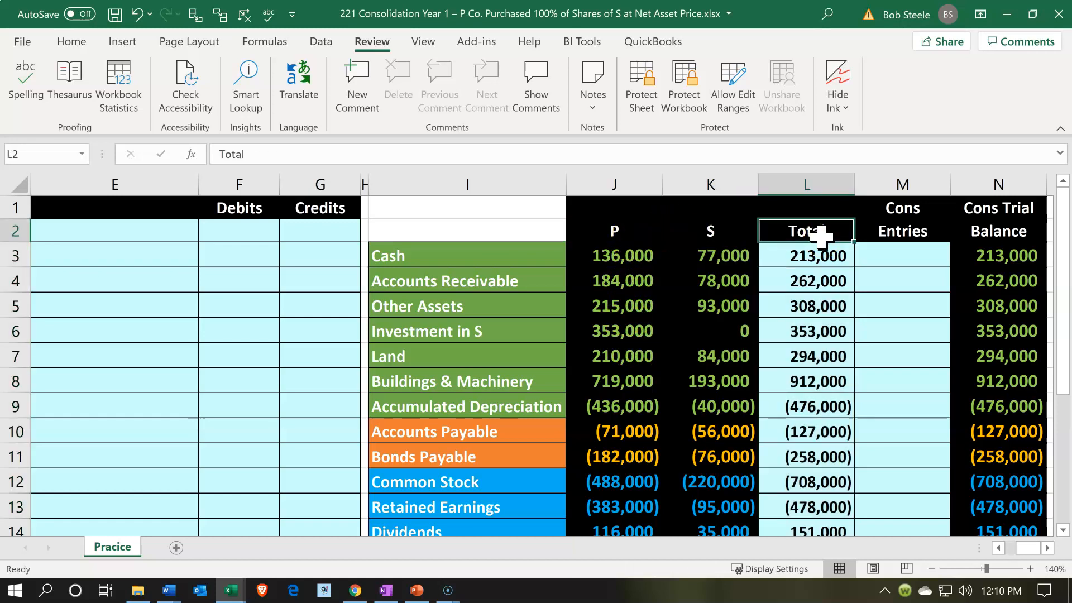
pyautogui.click(878, 228)
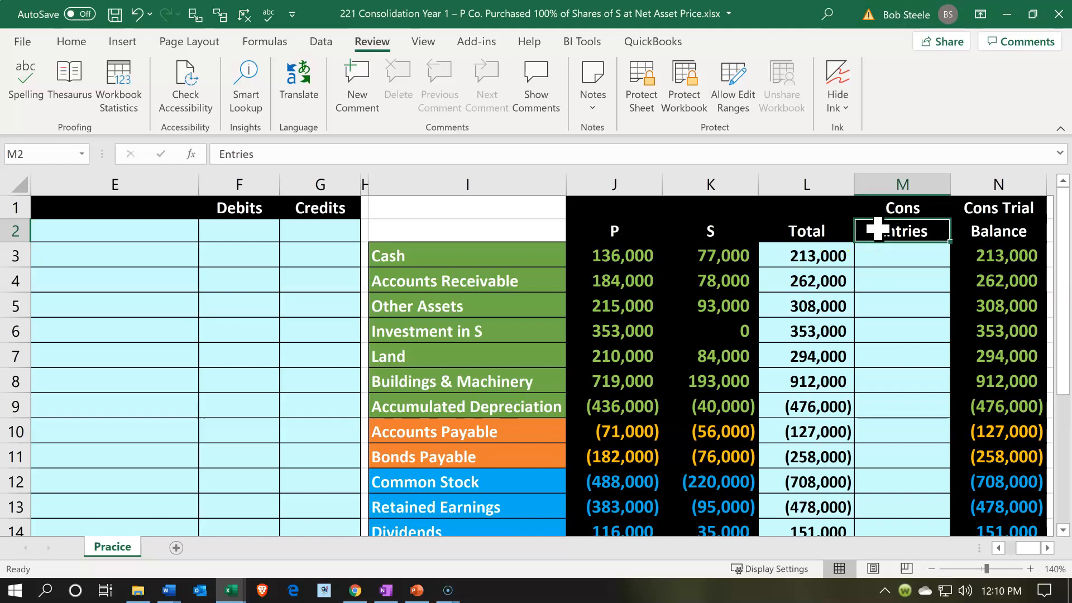
pyautogui.click(973, 229)
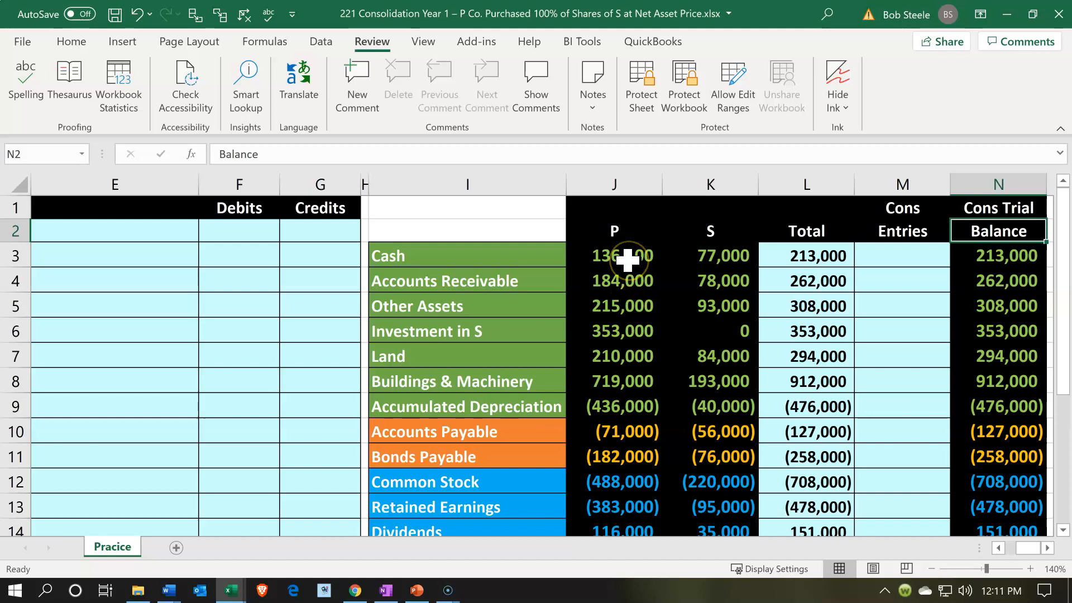
pyautogui.moveTo(627, 260); pyautogui.dragTo(631, 407)
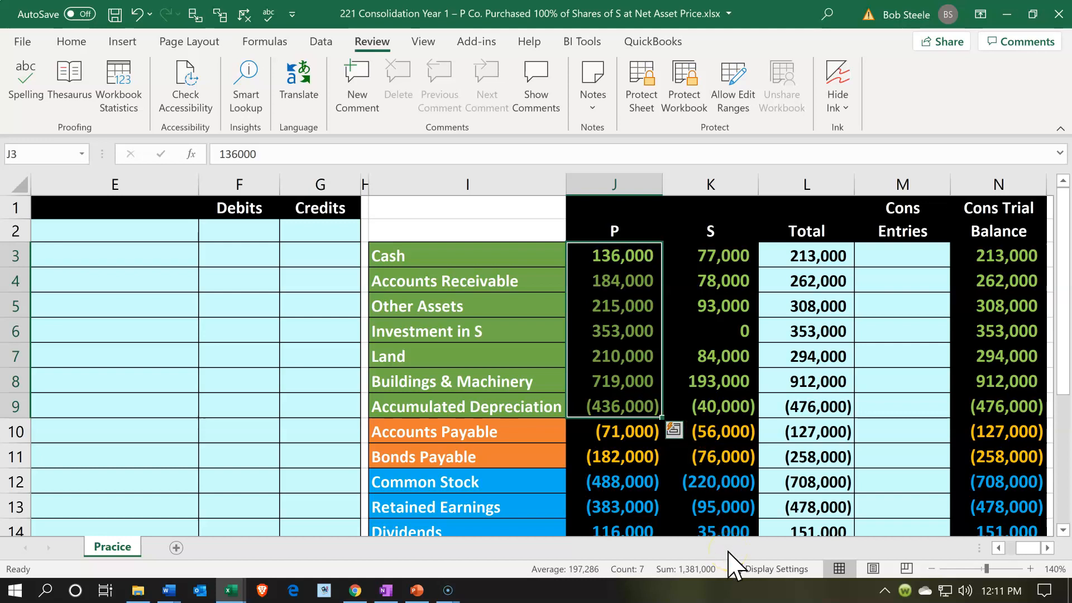
# Check the sums of P's liabilities in J10:J11, equity and income accounts in J12:J19, and assets less liabilities in J3:J11
pyautogui.scroll(-2, 663, 440)
pyautogui.moveTo(635, 296)
pyautogui.mouseDown()
pyautogui.moveTo(626, 282)
pyautogui.moveTo(631, 312)
pyautogui.mouseUp()
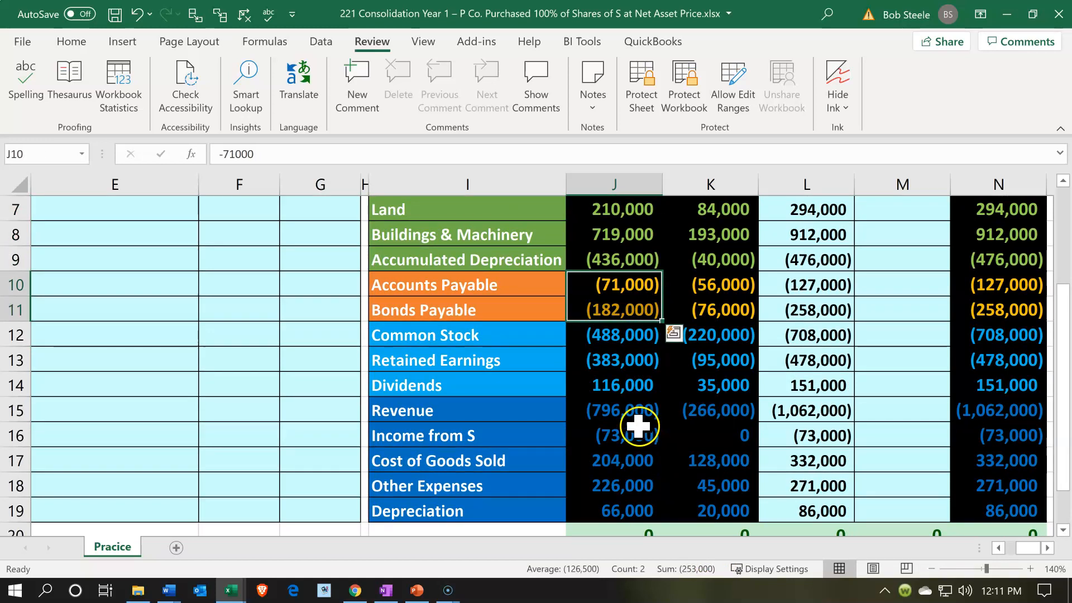
pyautogui.scroll(-1, 638, 426)
pyautogui.moveTo(611, 260); pyautogui.dragTo(608, 437)
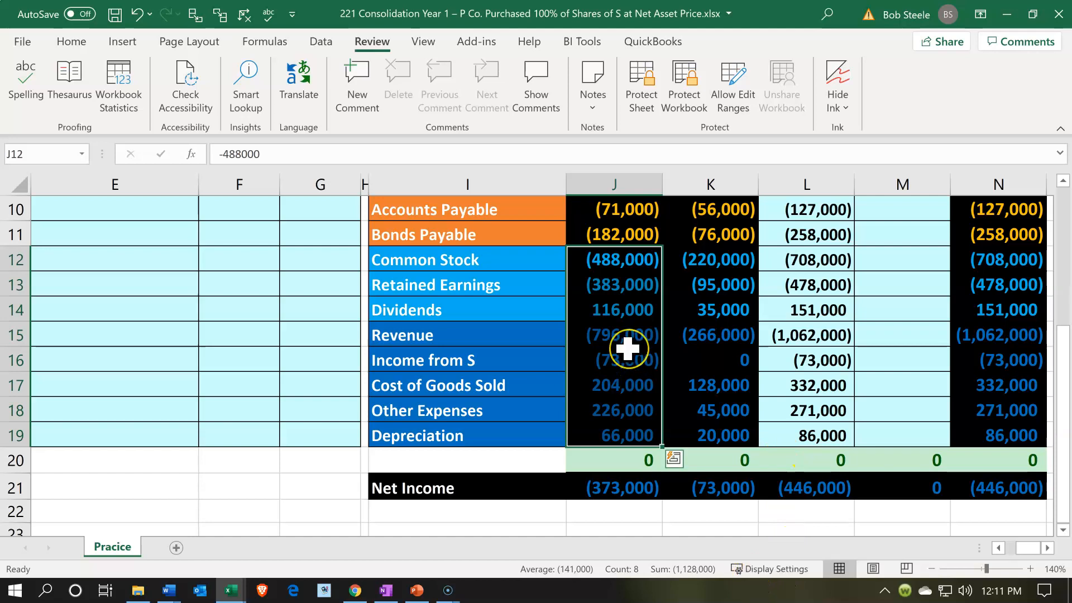
pyautogui.scroll(3, 627, 347)
pyautogui.moveTo(619, 258); pyautogui.dragTo(618, 453)
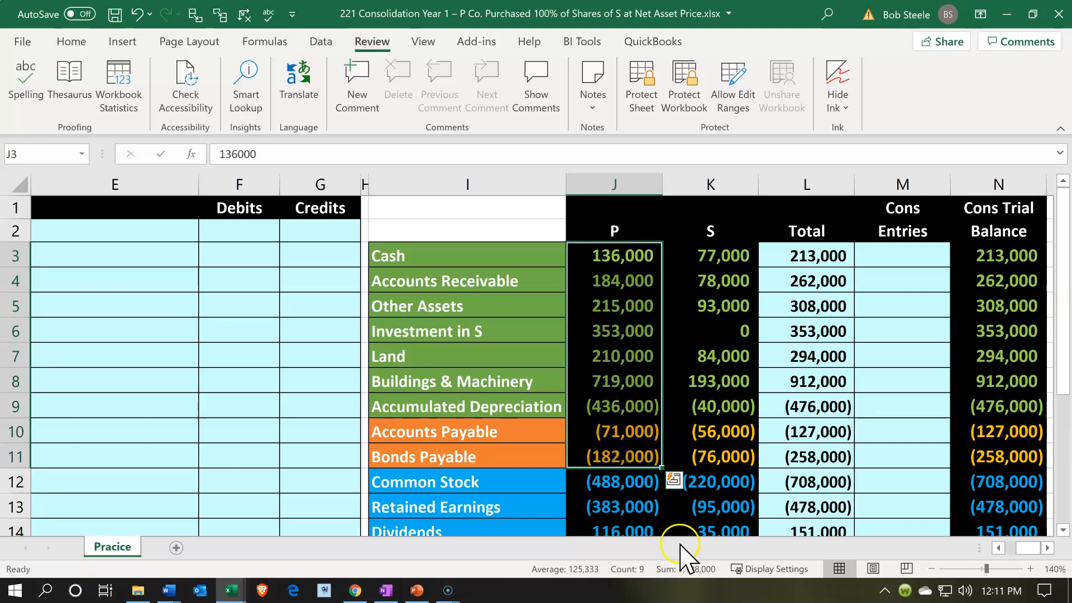
# Check the sum of P's Revenue through Depreciation in J15:J19 and inspect the Net Income formula in J21
pyautogui.scroll(-3, 753, 409)
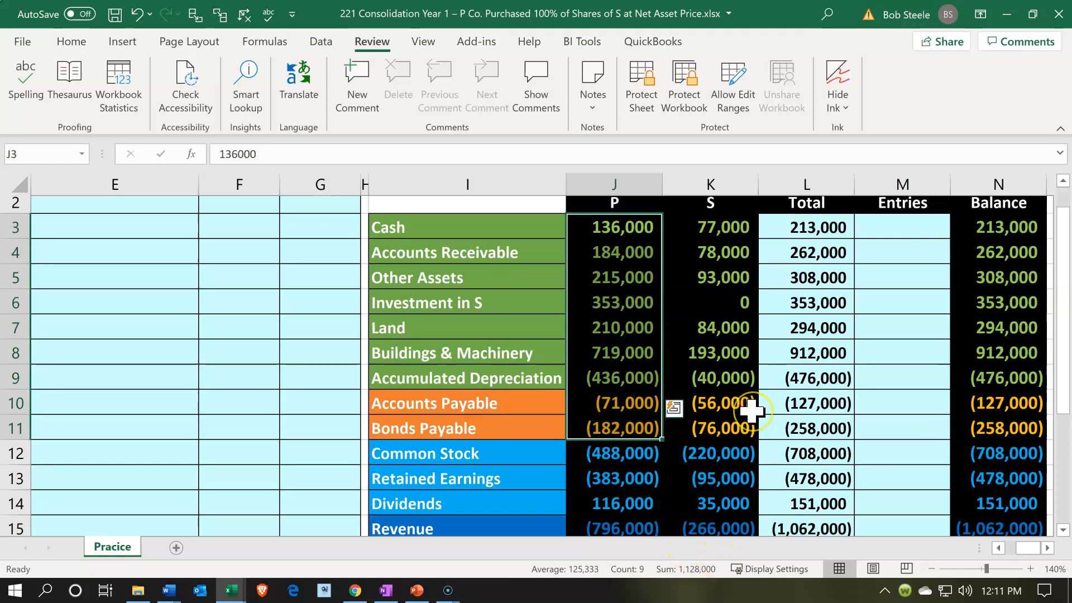
pyautogui.moveTo(646, 337); pyautogui.dragTo(635, 433)
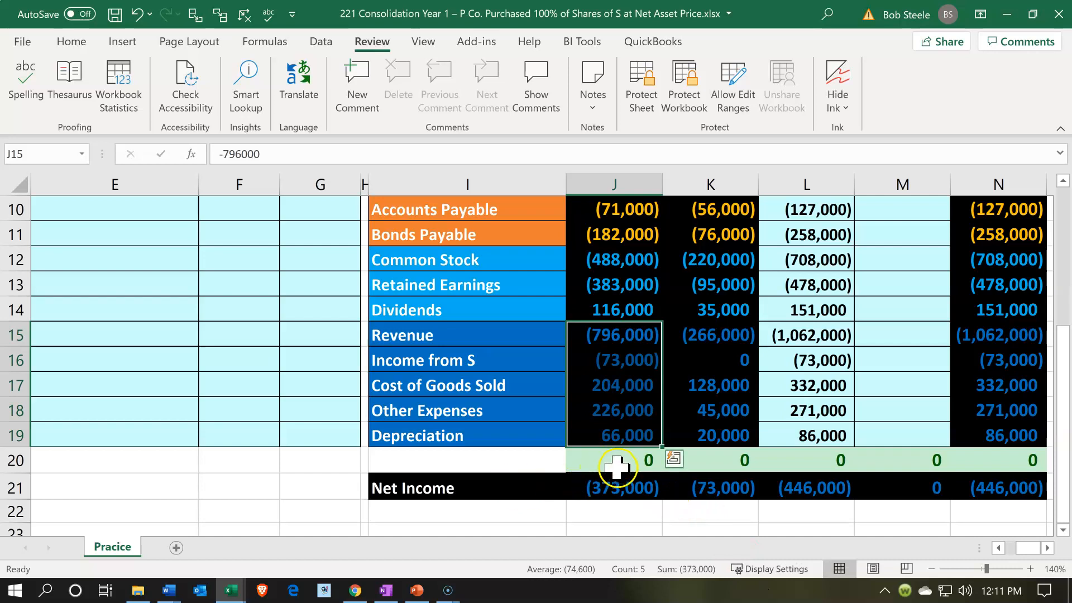
pyautogui.doubleClick(618, 487)
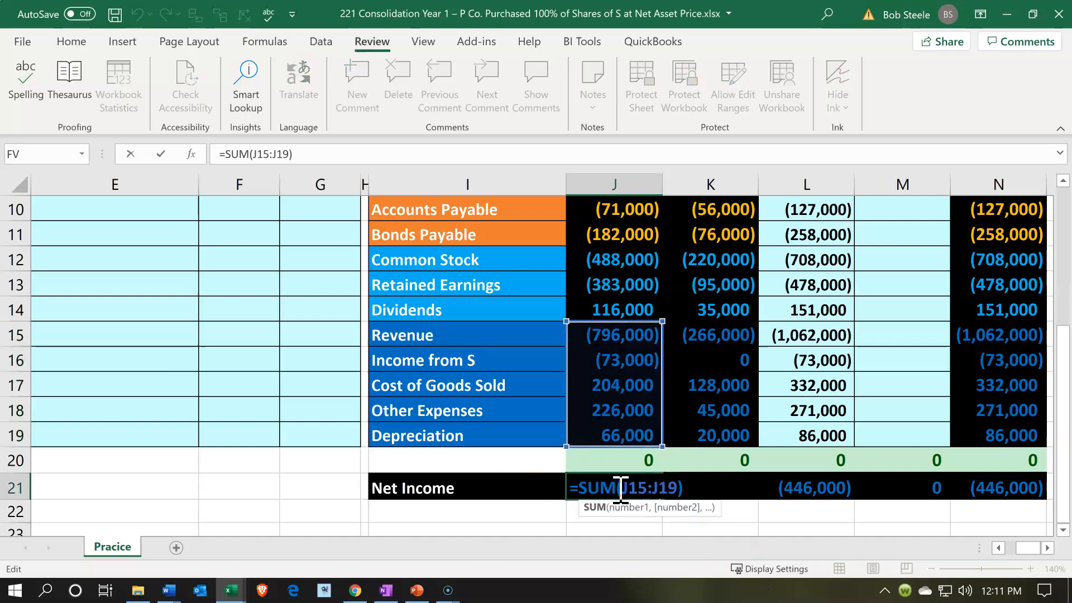
pyautogui.press('Return')
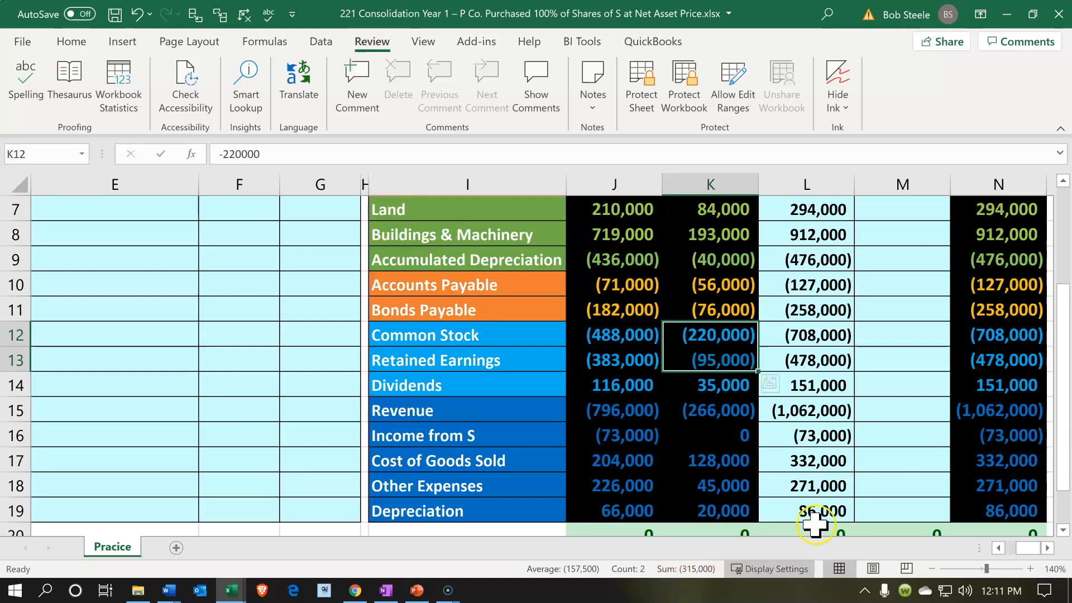
# Compare the sum of S's Common Stock and Retained Earnings in K12:K13 with P's purchase price in B1
pyautogui.click(798, 427)
pyautogui.scroll(2, 798, 427)
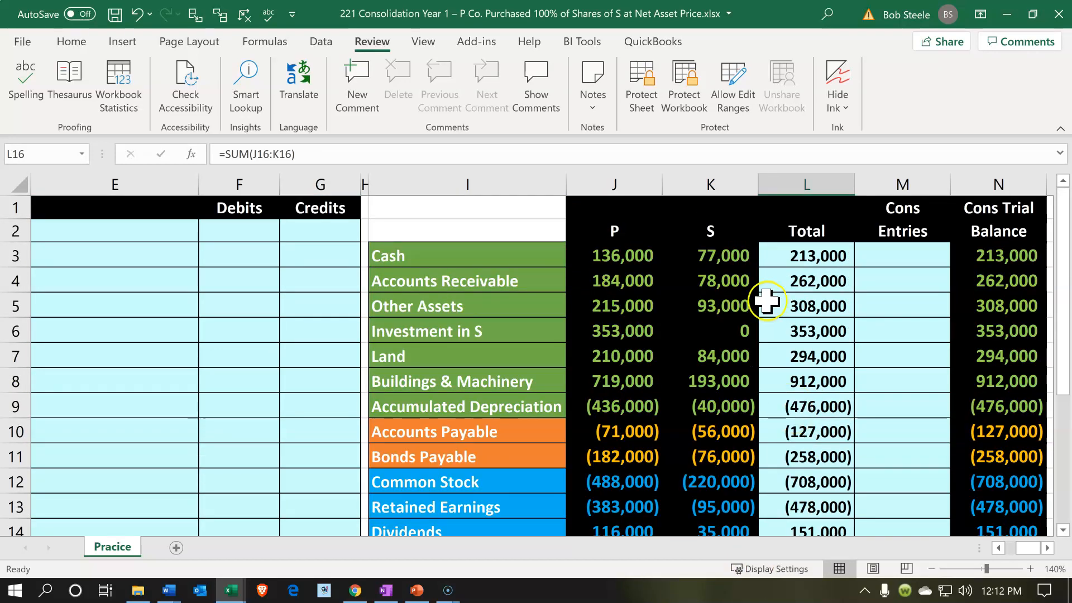
pyautogui.click(732, 223)
pyautogui.scroll(-2, 743, 321)
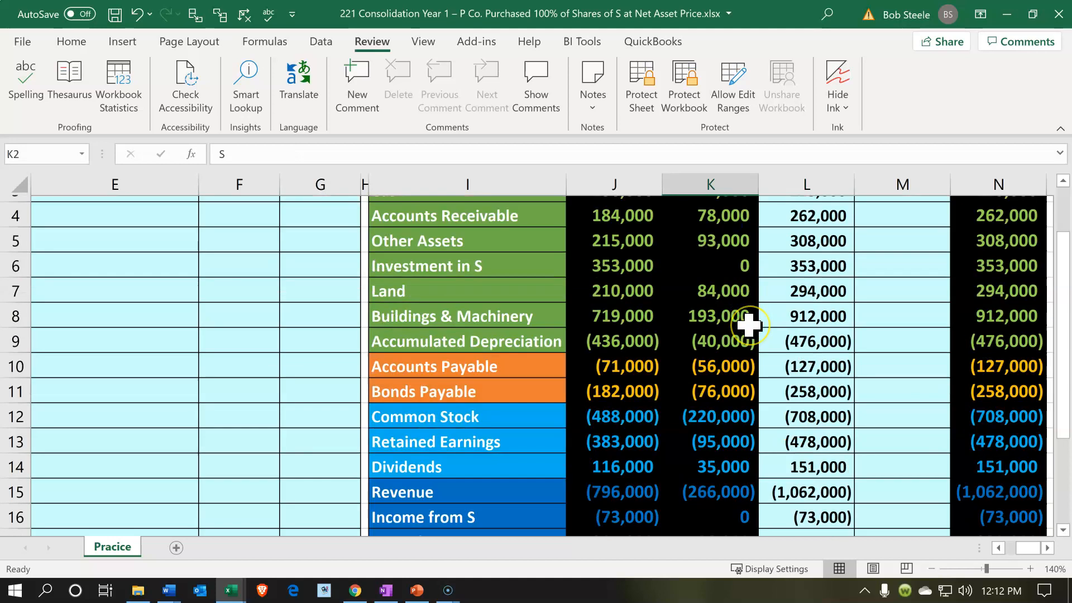
pyautogui.moveTo(738, 333); pyautogui.dragTo(736, 365)
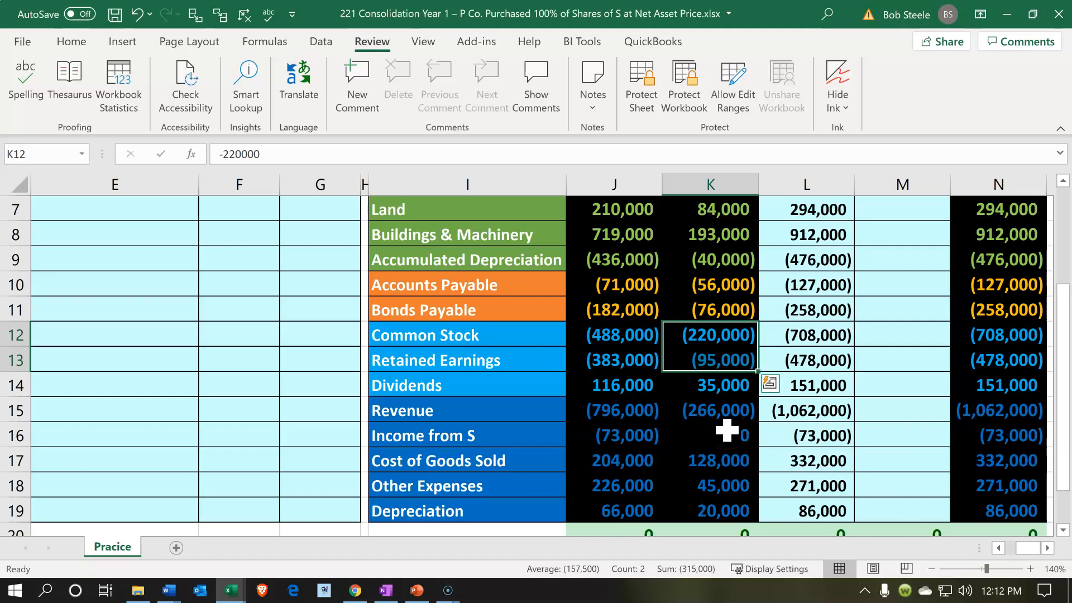
pyautogui.click(548, 274)
pyautogui.press('Left')
pyautogui.press('Left')
pyautogui.press('Left')
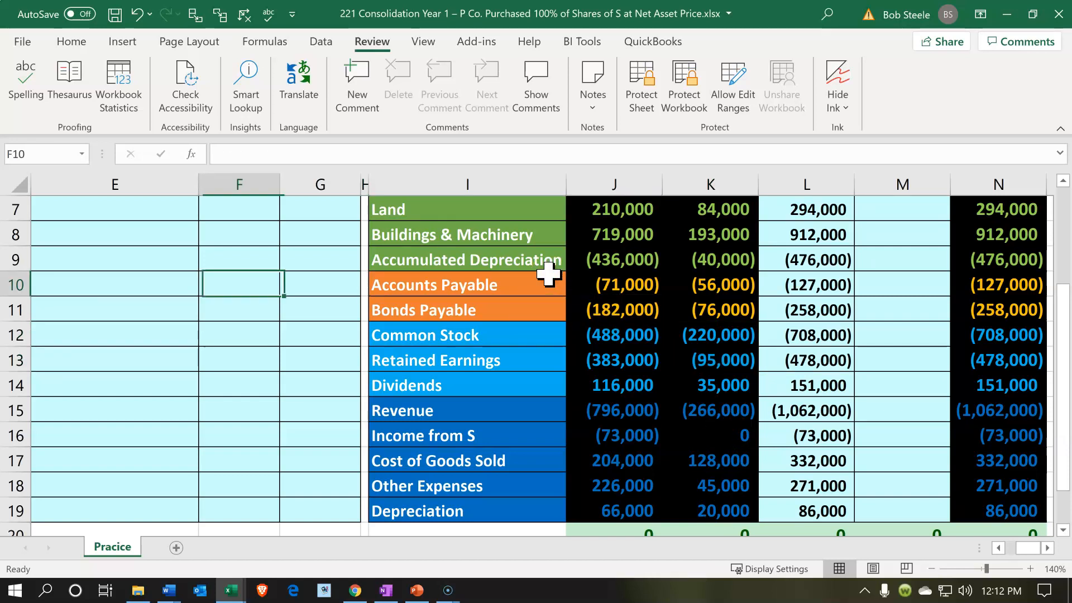
pyautogui.press('Home')
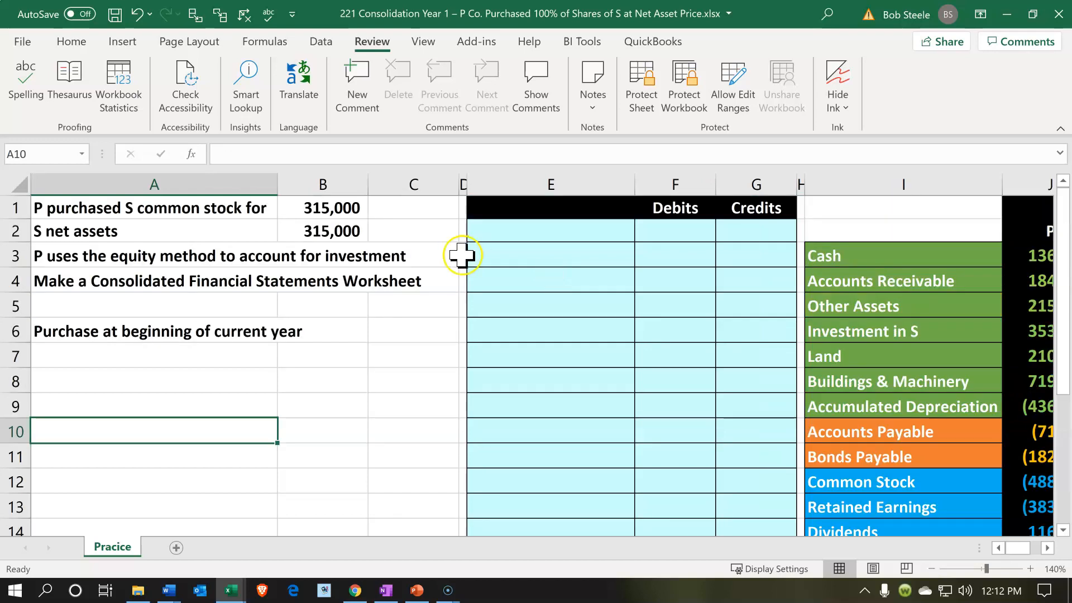
pyautogui.click(325, 207)
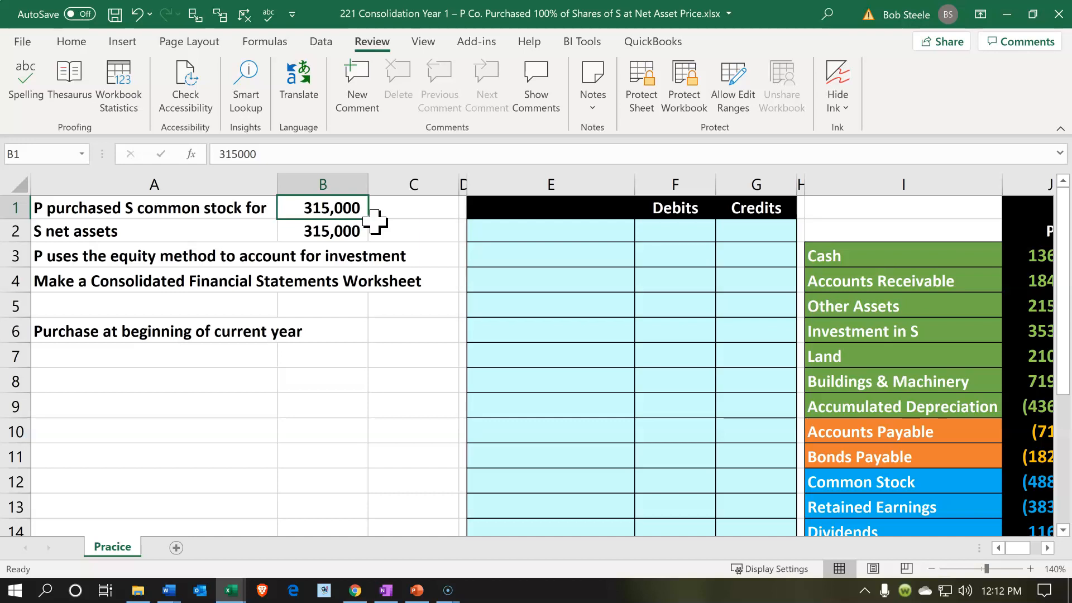
# Review the Investment in S balance in the P and Total columns, and P's Income from S balance
pyautogui.press('Right')
pyautogui.press('Right')
pyautogui.press('Right')
pyautogui.press('Right')
pyautogui.press('Right')
pyautogui.press('Right')
pyautogui.press('Right')
pyautogui.press('Right')
pyautogui.press('Right')
pyautogui.press('Right')
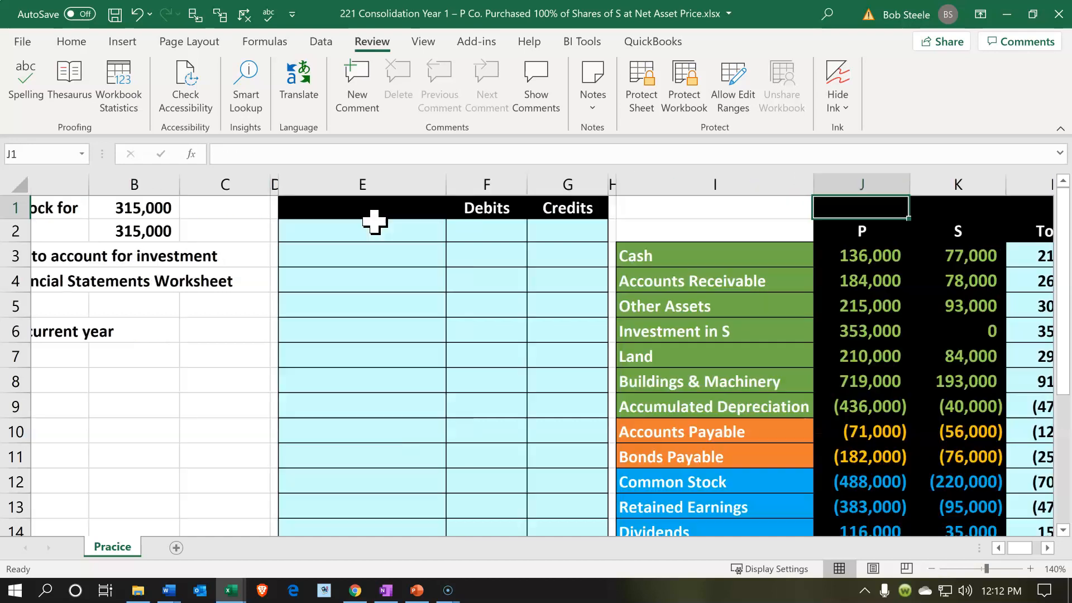
pyautogui.press('Right')
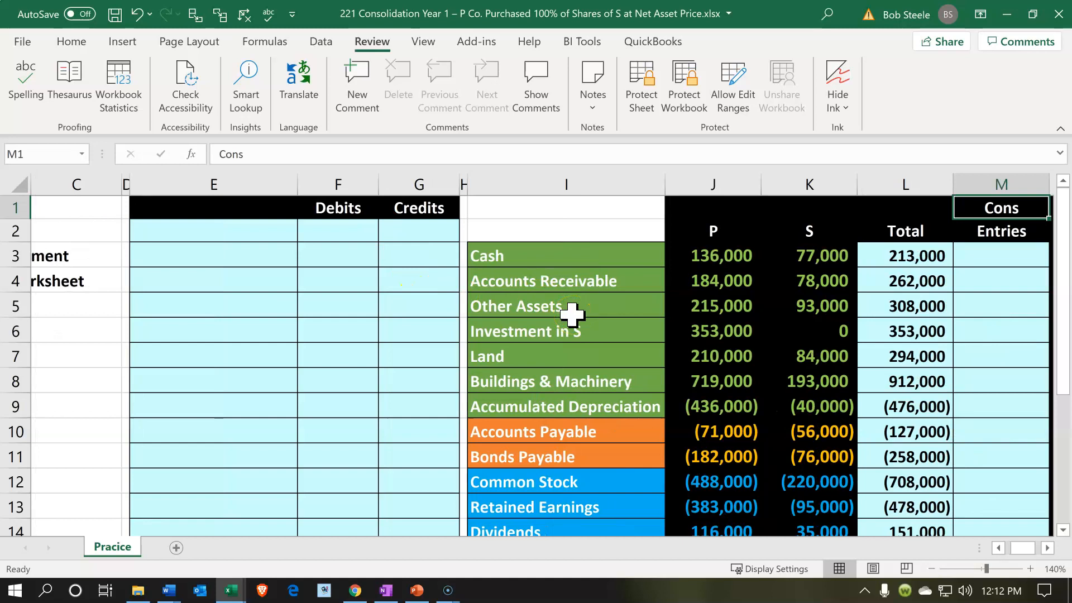
pyautogui.click(581, 335)
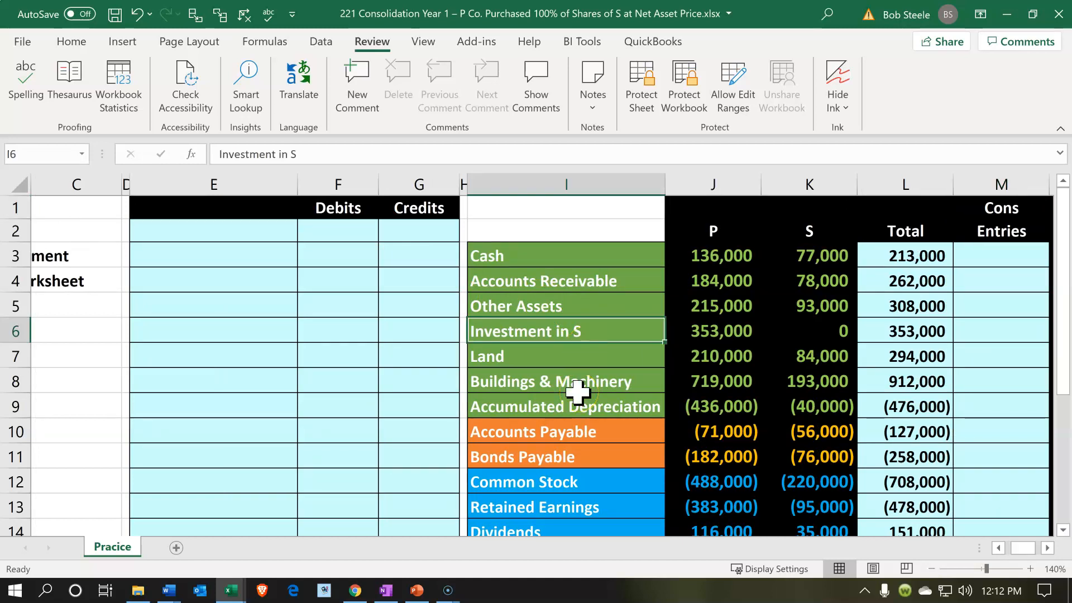
pyautogui.press('Right')
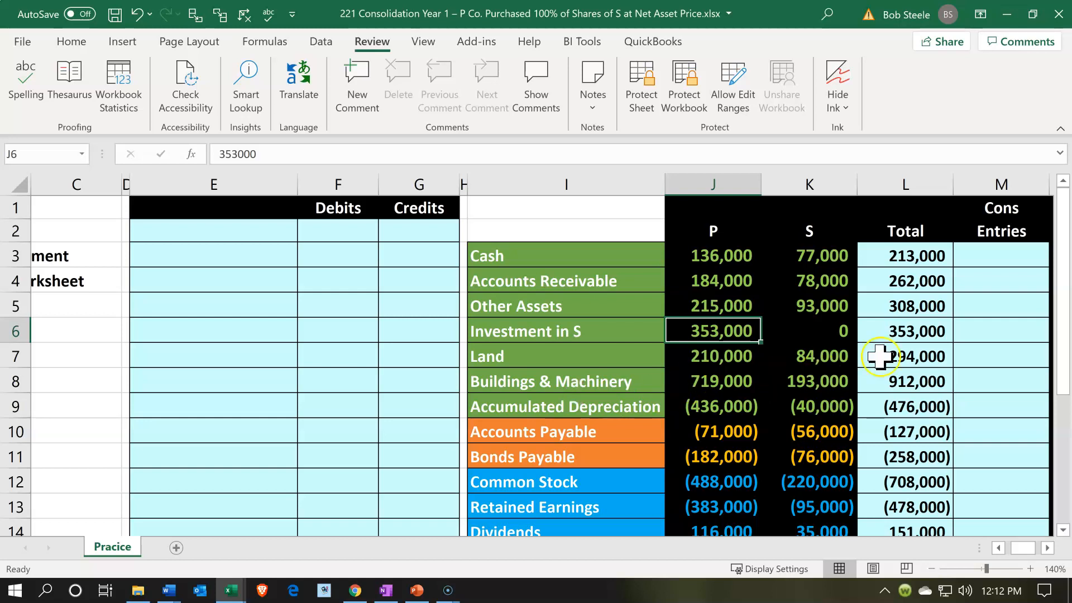
pyautogui.click(890, 333)
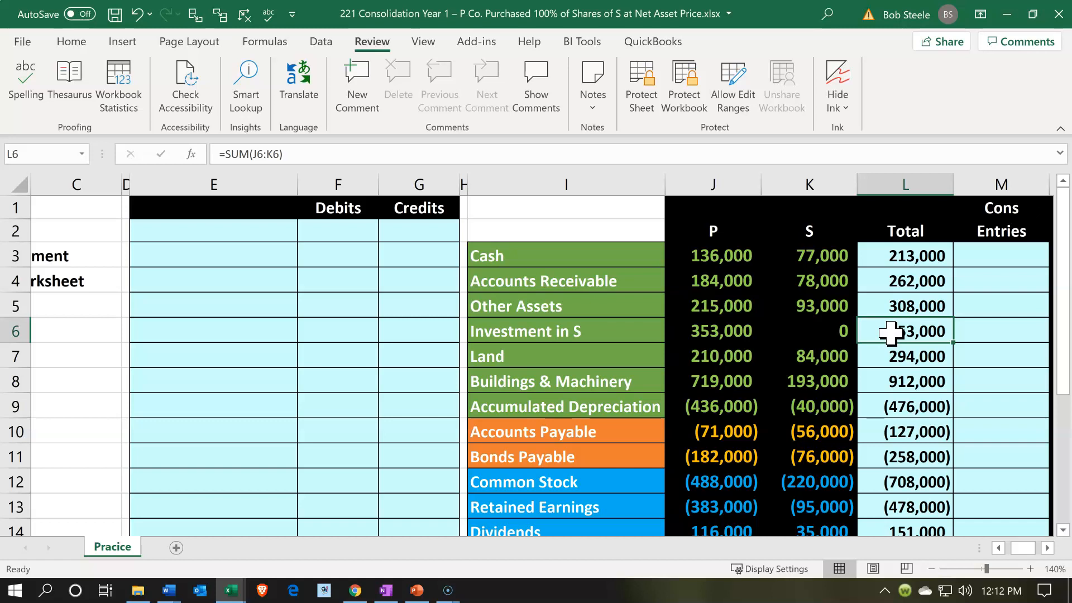
pyautogui.scroll(-2, 890, 332)
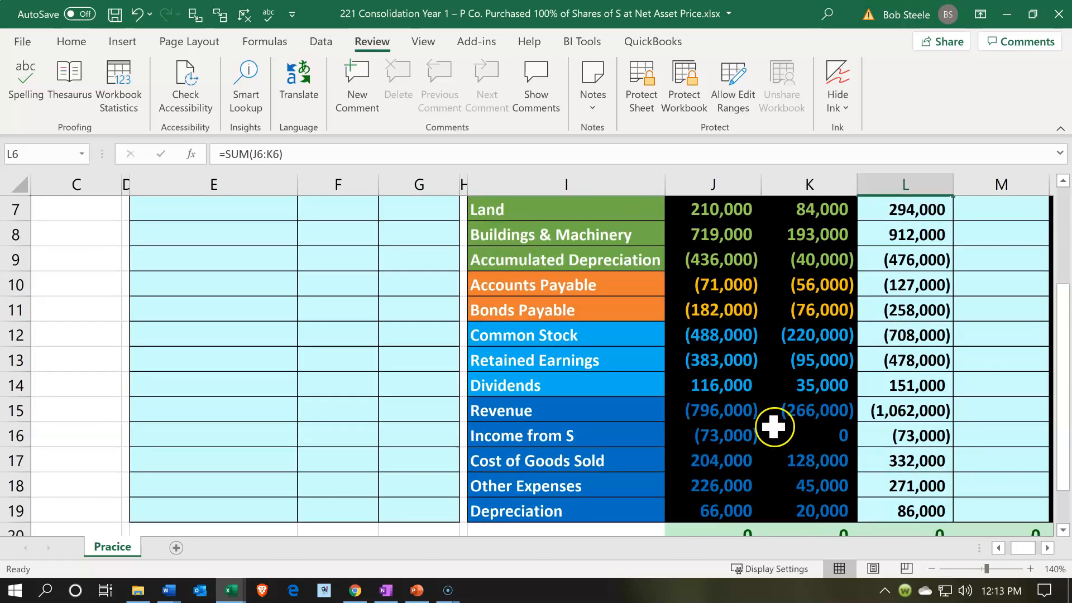
pyautogui.click(754, 437)
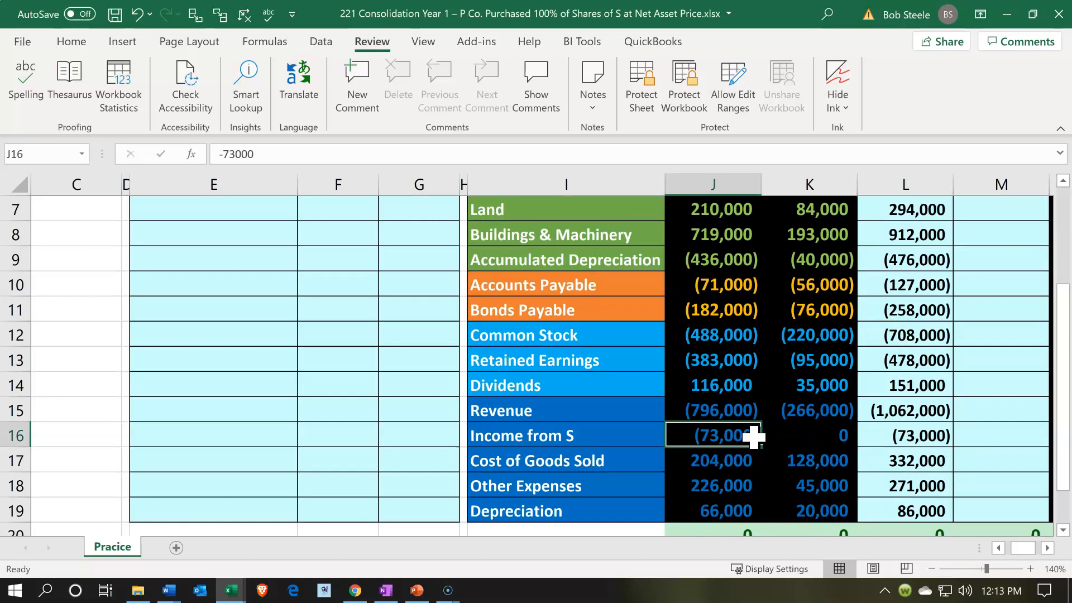
pyautogui.scroll(-2, 754, 437)
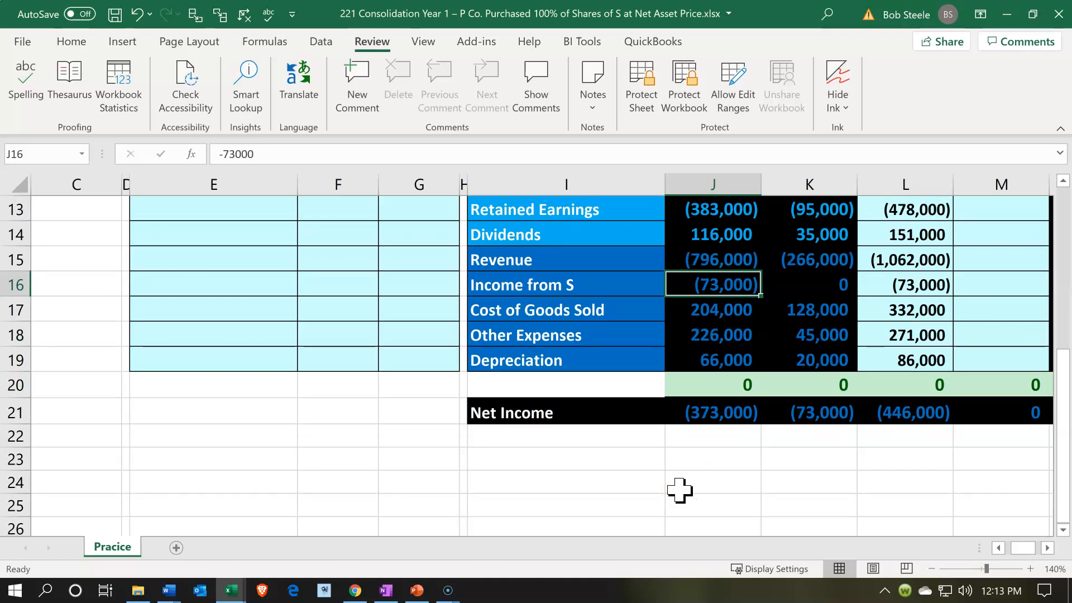
# Enter the debit account name in E22, below the worksheet, by linking it to Investment in S with =I6
pyautogui.click(160, 436)
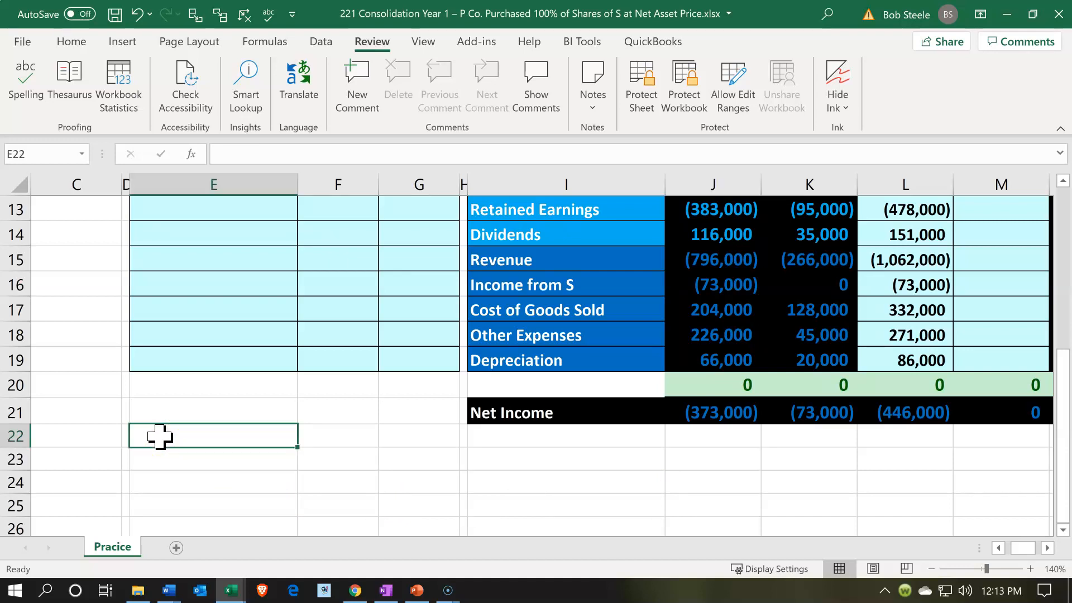
pyautogui.scroll(4, 160, 435)
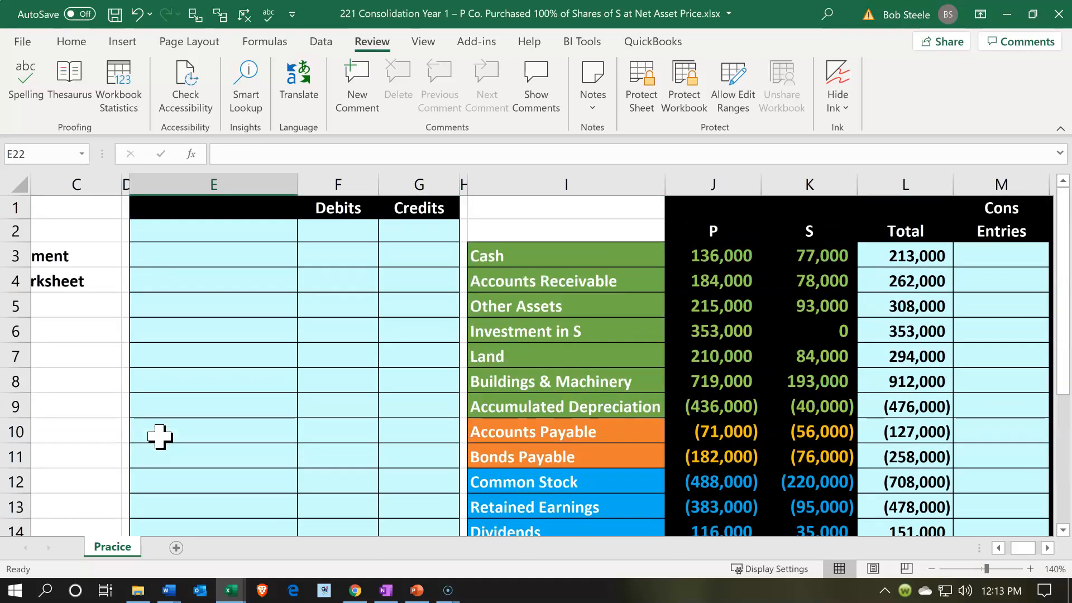
pyautogui.scroll(-1, 160, 436)
pyautogui.scroll(-2, 160, 435)
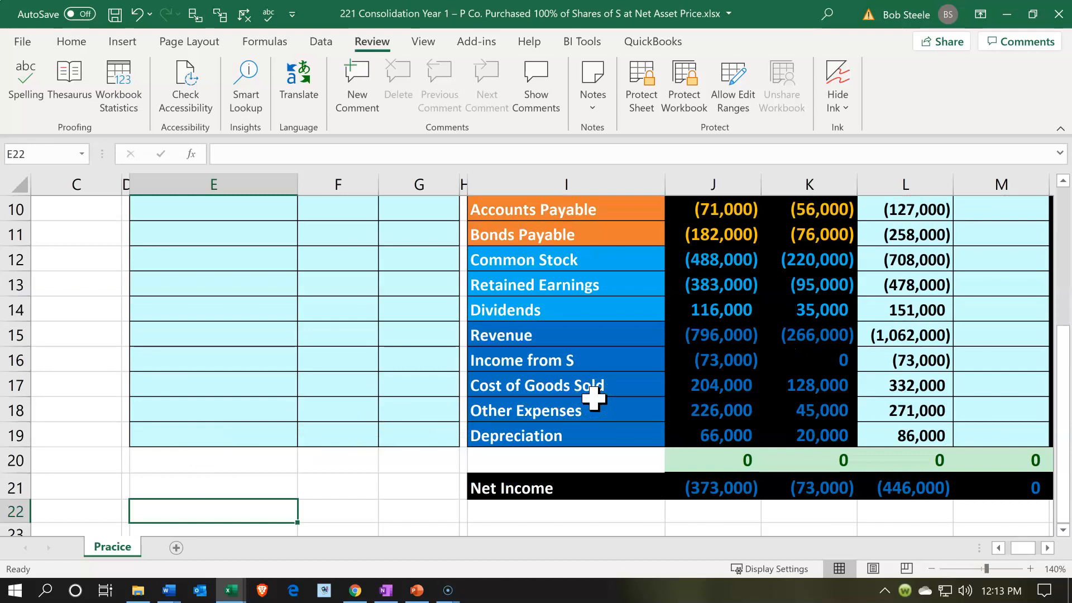
pyautogui.write('=')
pyautogui.scroll(3, 593, 398)
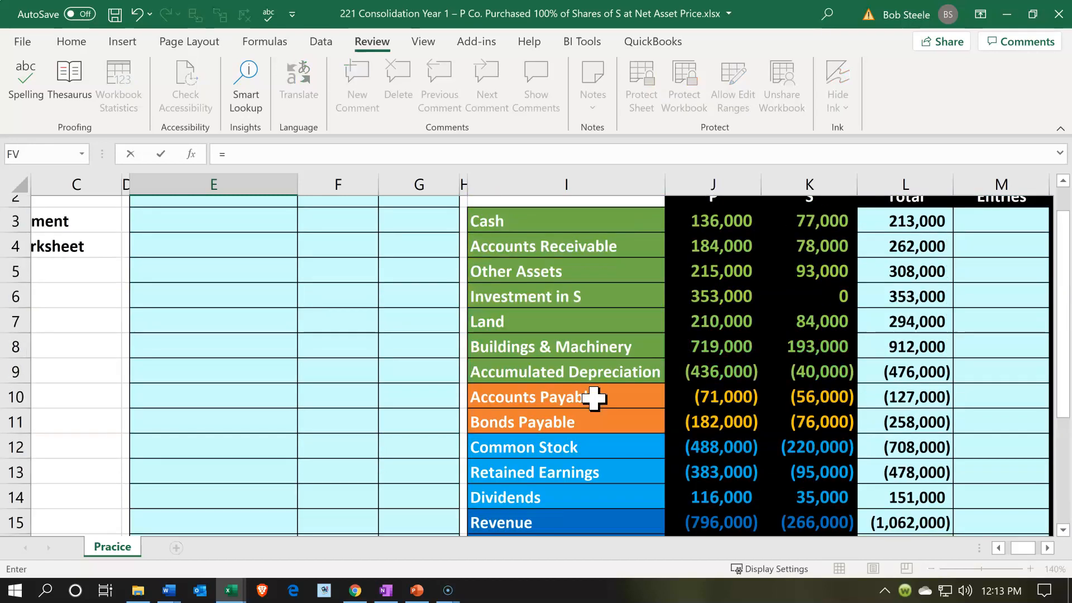
pyautogui.click(544, 335)
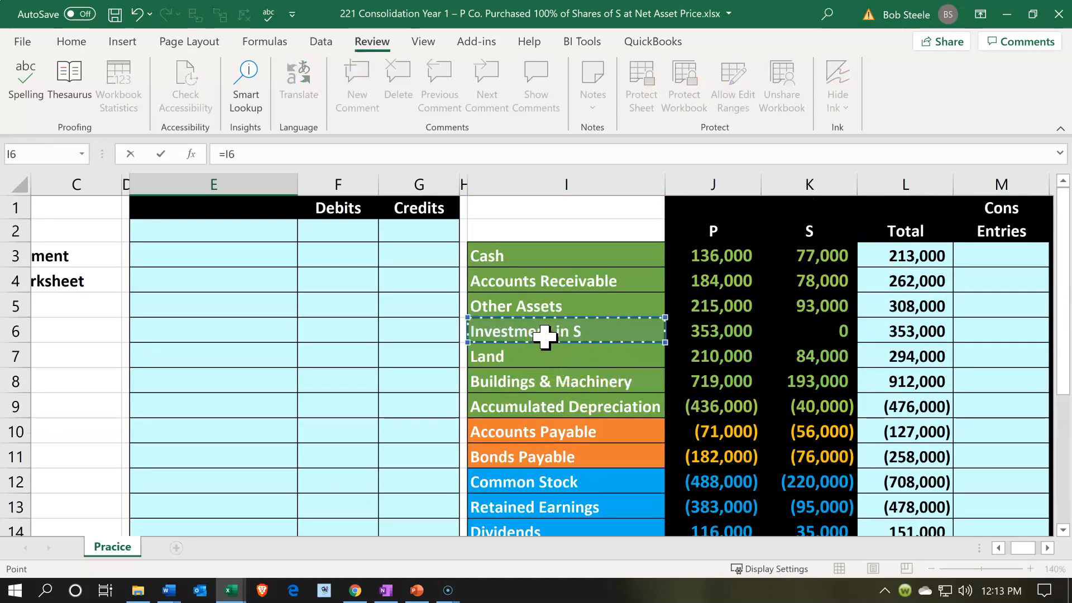
pyautogui.press('Return')
# Enter the Investment in S debit in F22 by linking it to the stock purchase price with =B1
pyautogui.press('Right')
pyautogui.press('Up')
pyautogui.write('=')
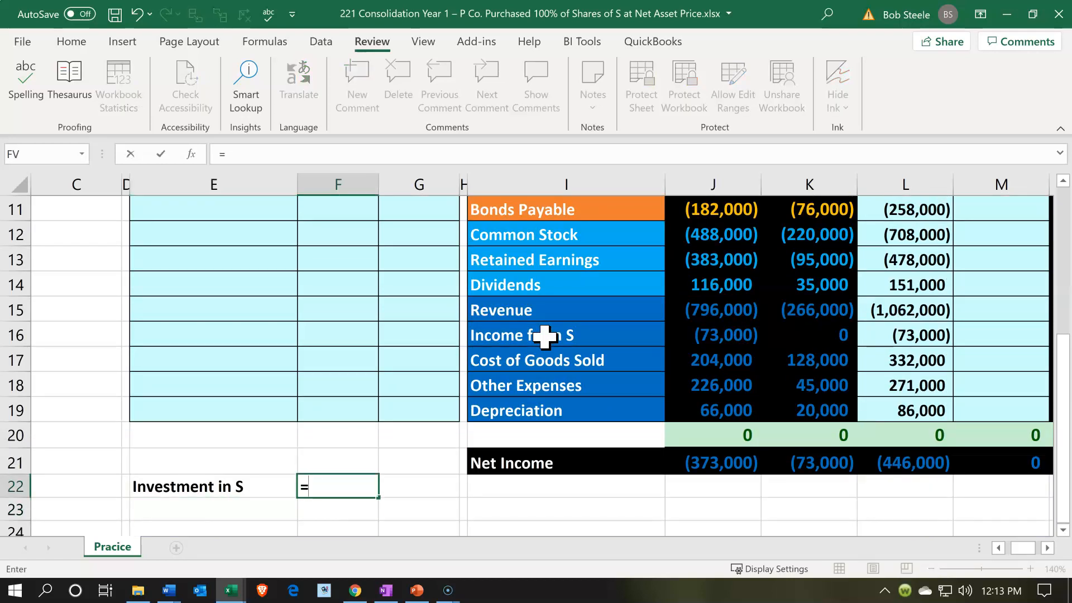
pyautogui.click(220, 286)
pyautogui.press('Left')
pyautogui.press('Left')
pyautogui.press('Left')
pyautogui.press('Left')
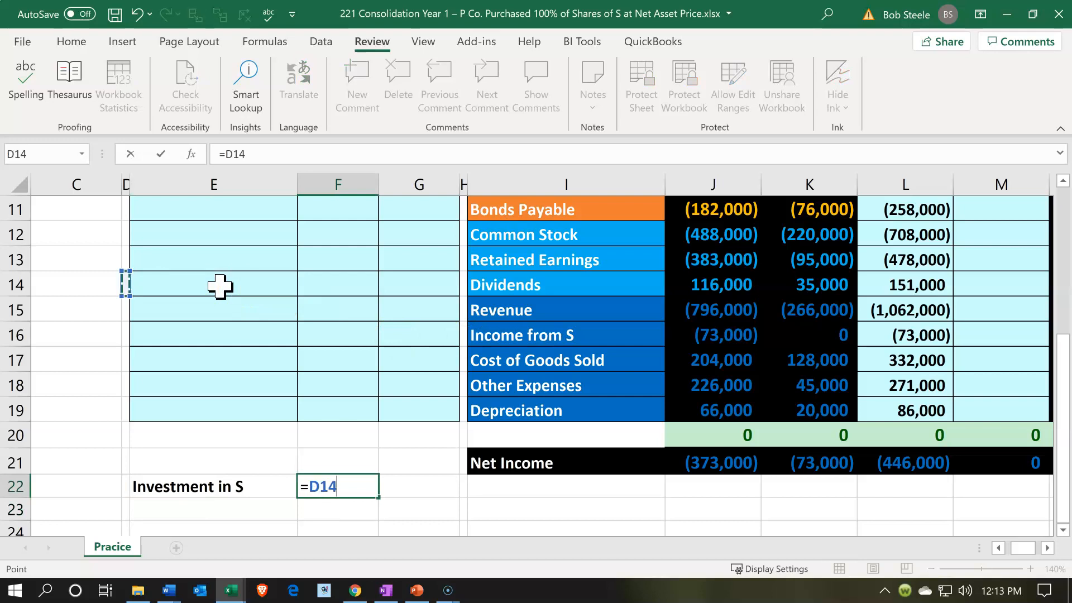
pyautogui.press('Up')
pyautogui.press('Up')
pyautogui.press('Up')
pyautogui.press('Up')
pyautogui.press('Up')
pyautogui.press('Up')
pyautogui.press('Up')
pyautogui.press('Up')
pyautogui.press('Up')
pyautogui.press('Up')
pyautogui.press('Up')
pyautogui.press('Up')
pyautogui.press('Up')
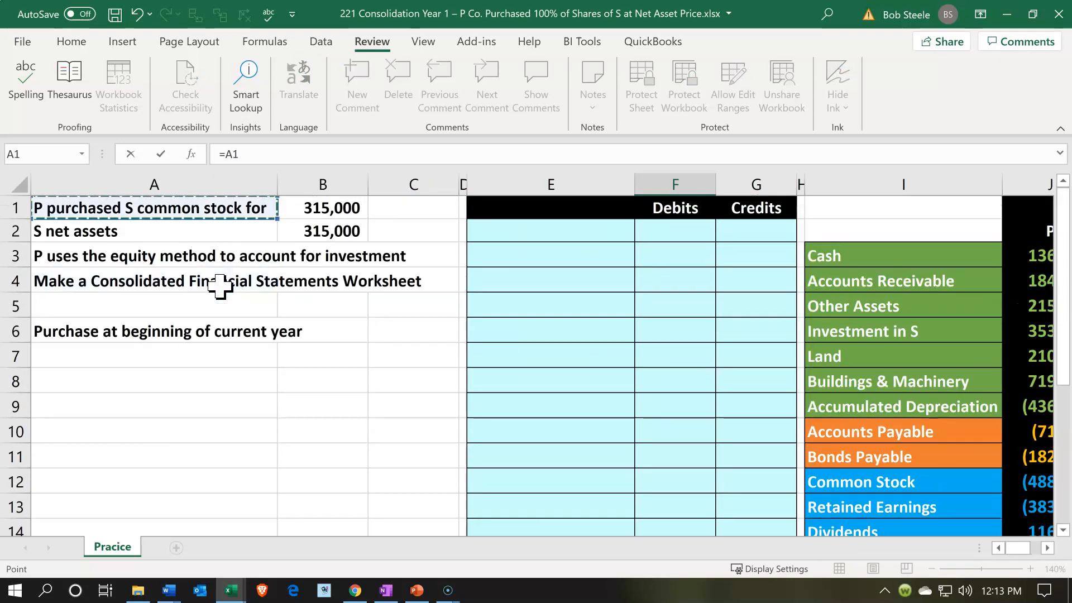
pyautogui.press('Right')
pyautogui.press('Return')
# Enter the offsetting credit in G23 as the negative of the Investment in S debit with -F22
pyautogui.press('Right')
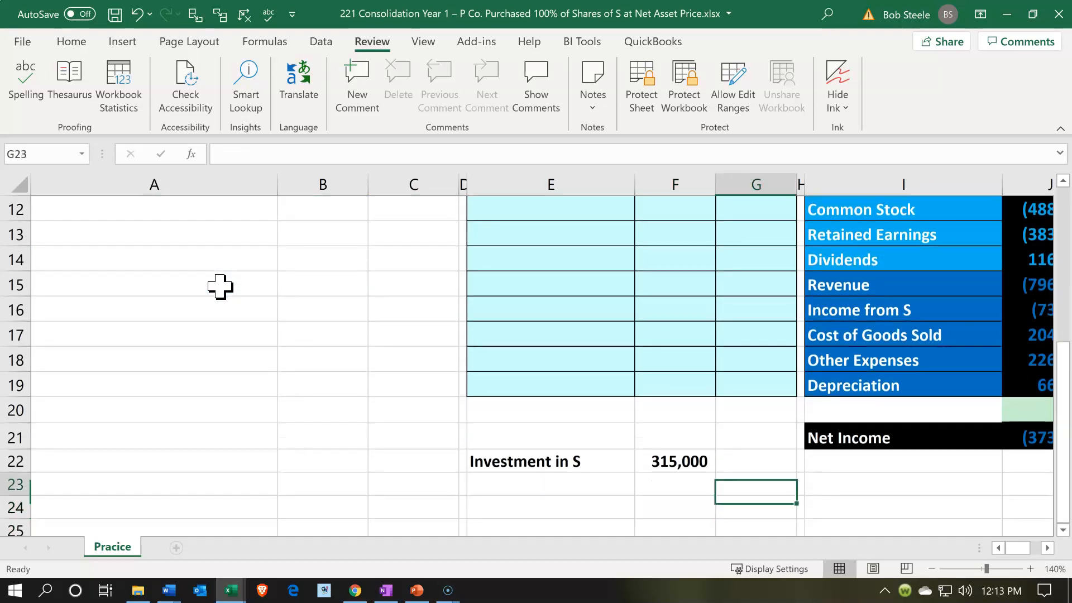
pyautogui.write('-')
pyautogui.press('Up')
pyautogui.press('Left')
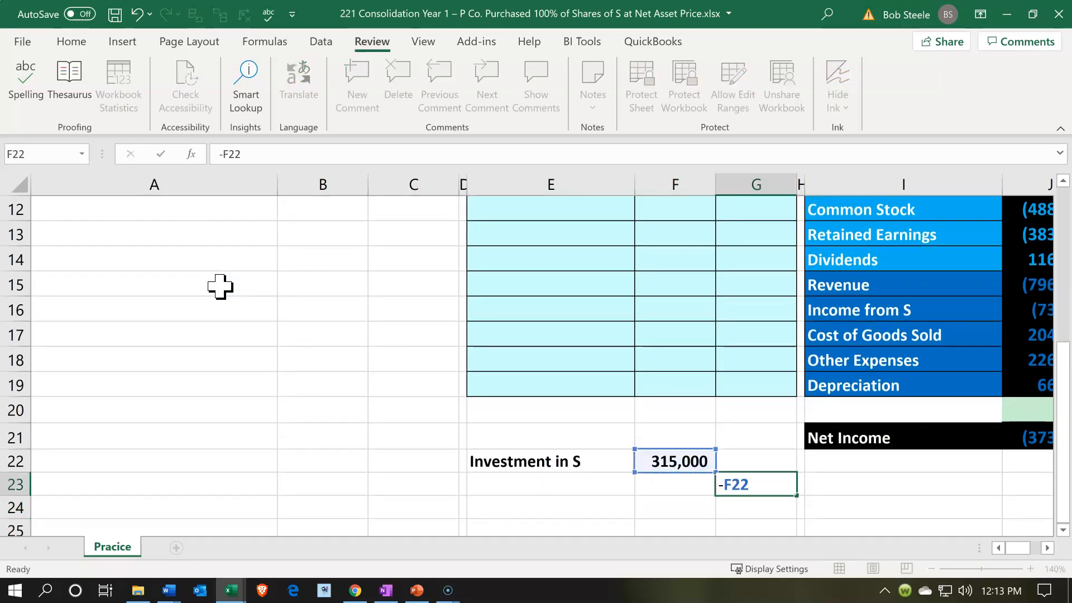
pyautogui.press('Return')
# Enter the credit account name in E23 by linking it to the worksheet's Cash account with =I3
pyautogui.press('Left')
pyautogui.press('Left')
pyautogui.press('Up')
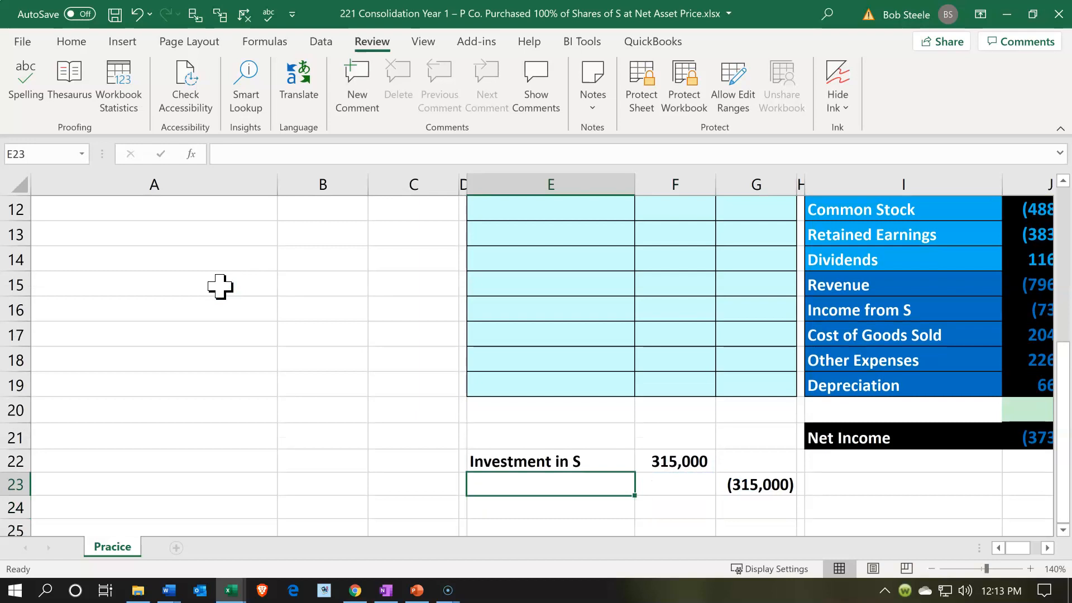
pyautogui.write('=')
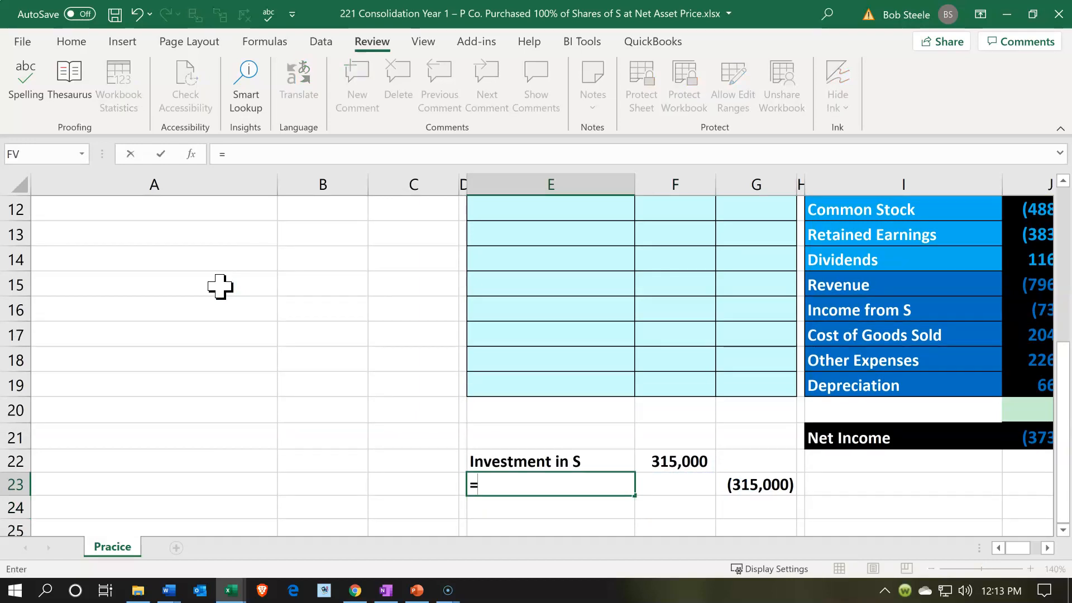
pyautogui.press('Up')
pyautogui.press('Up')
pyautogui.press('Up')
pyautogui.press('Up')
pyautogui.press('Up')
pyautogui.press('Up')
pyautogui.press('Up')
pyautogui.press('Up')
pyautogui.press('Up')
pyautogui.press('Up')
pyautogui.press('Up')
pyautogui.press('Up')
pyautogui.press('Up')
pyautogui.press('Up')
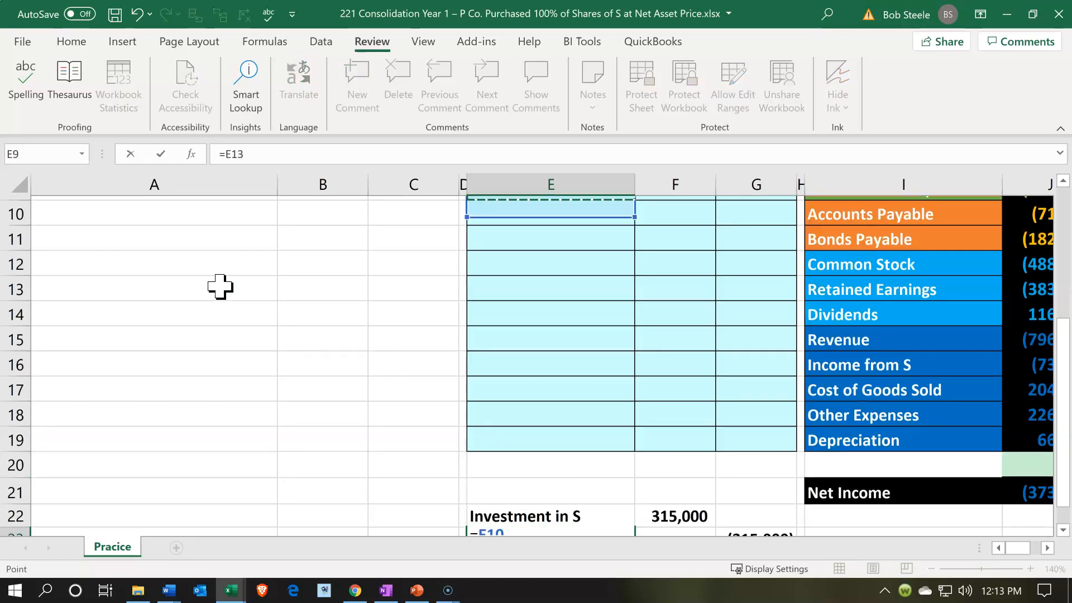
pyautogui.press('Up')
pyautogui.press('Up')
pyautogui.press('Up')
pyautogui.press('Up')
pyautogui.press('Up')
pyautogui.press('Up')
pyautogui.press('Up')
pyautogui.press('Up')
pyautogui.press('Right')
pyautogui.press('Right')
pyautogui.press('Right')
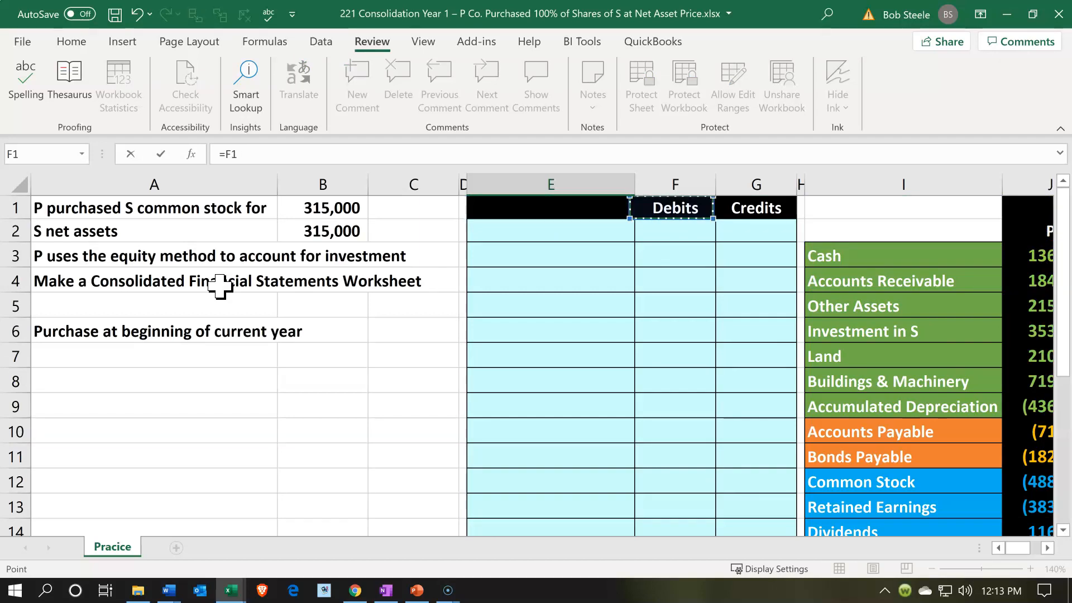
pyautogui.press('Down')
pyautogui.press('Down')
pyautogui.press('Right')
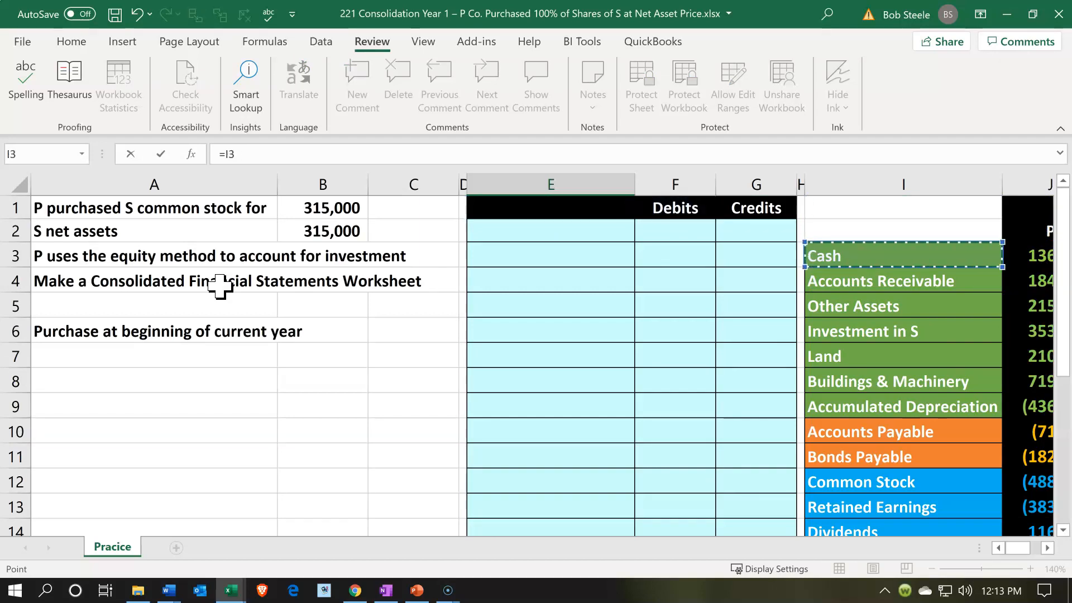
pyautogui.press('Return')
# Check S's net income, and enter the income entry's debit account in E25 by linking it to Investment in S with =E22
pyautogui.press('Down')
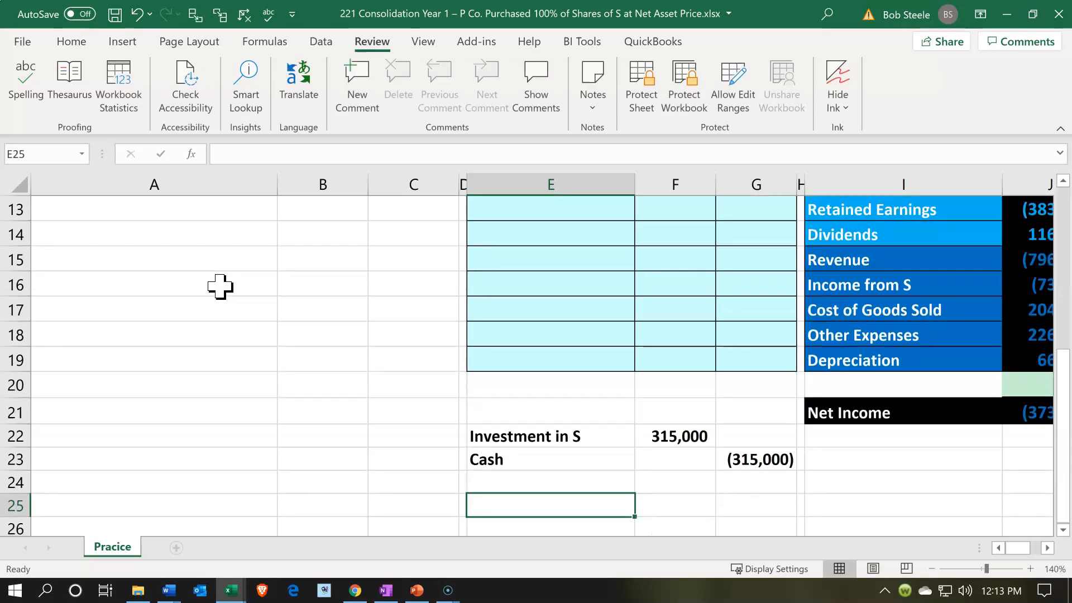
pyautogui.press('Right')
pyautogui.press('Right')
pyautogui.press('Right')
pyautogui.press('Right')
pyautogui.press('Right')
pyautogui.press('Right')
pyautogui.press('Right')
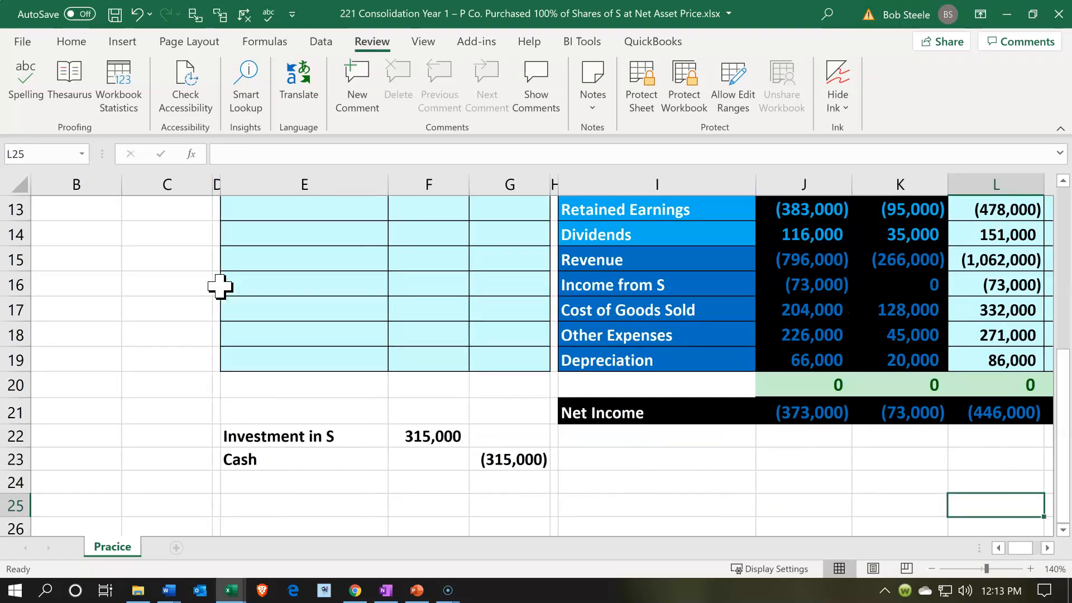
pyautogui.click(911, 413)
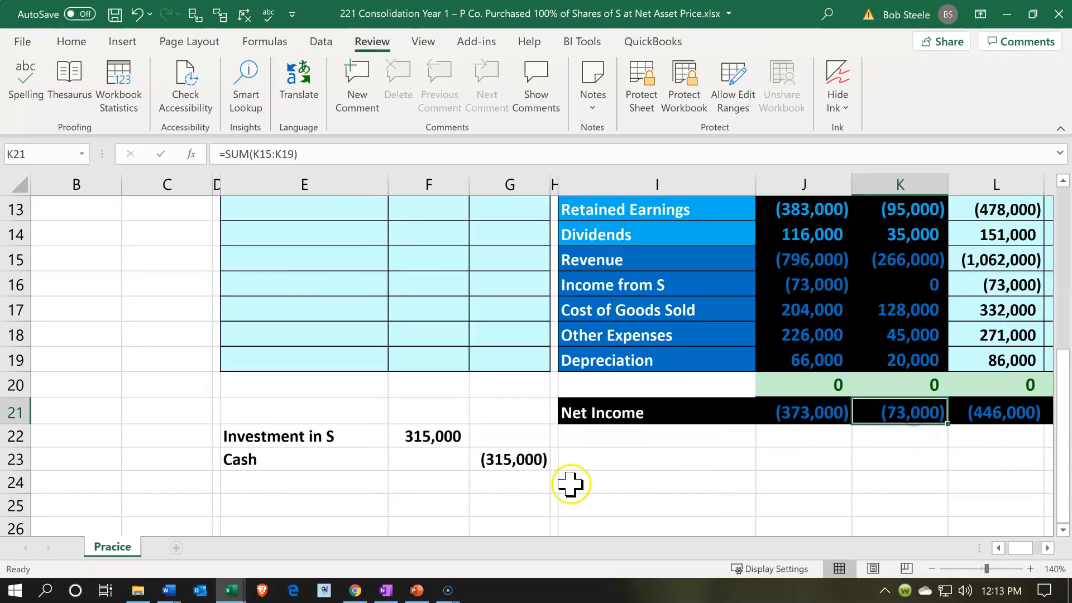
pyautogui.click(288, 509)
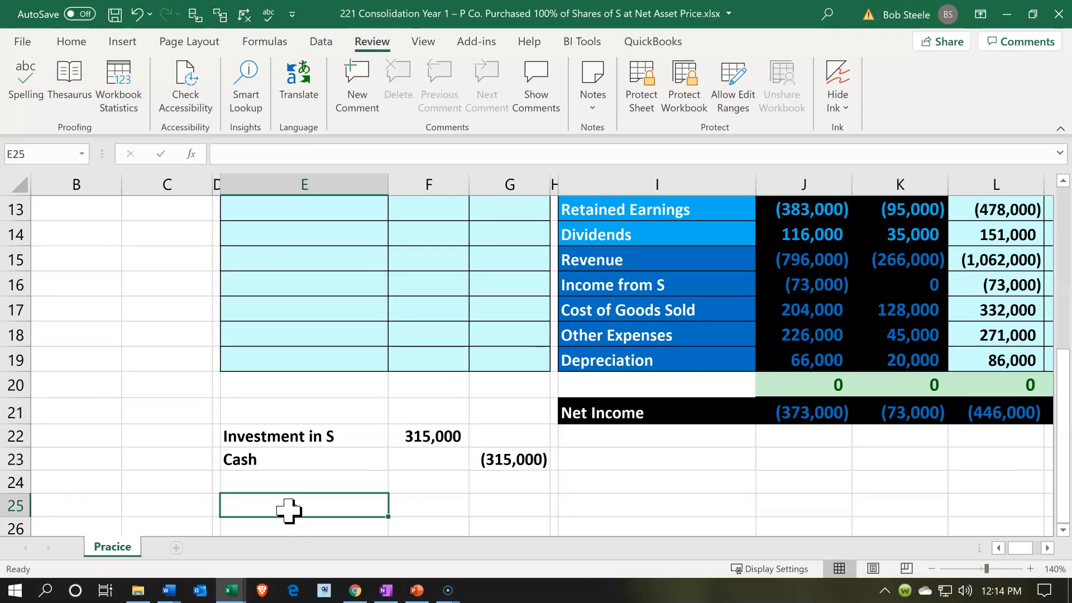
pyautogui.write('=')
pyautogui.press('Up')
pyautogui.press('Up')
# Enter 73000 in F25 as the Investment in S debit for P's share of S's net income
pyautogui.press('Up')
pyautogui.press('Return')
pyautogui.press('Right')
pyautogui.press('Up')
pyautogui.write('=')
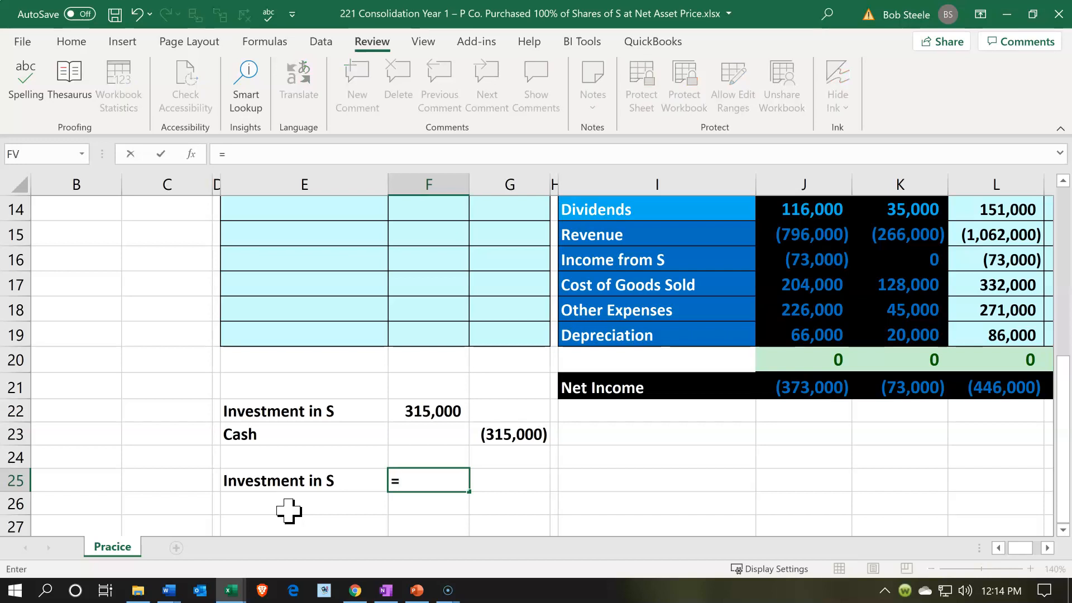
pyautogui.press('Right')
pyautogui.press('Right')
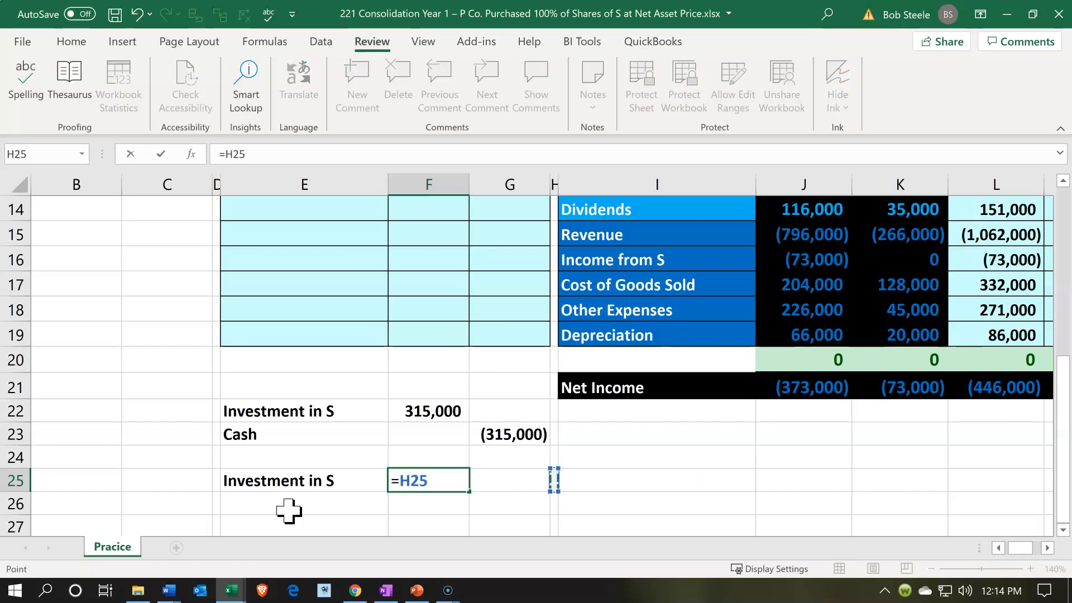
pyautogui.press('BackSpace')
pyautogui.press('BackSpace')
pyautogui.press('BackSpace')
pyautogui.press('BackSpace')
pyautogui.write('73000')
pyautogui.press('Return')
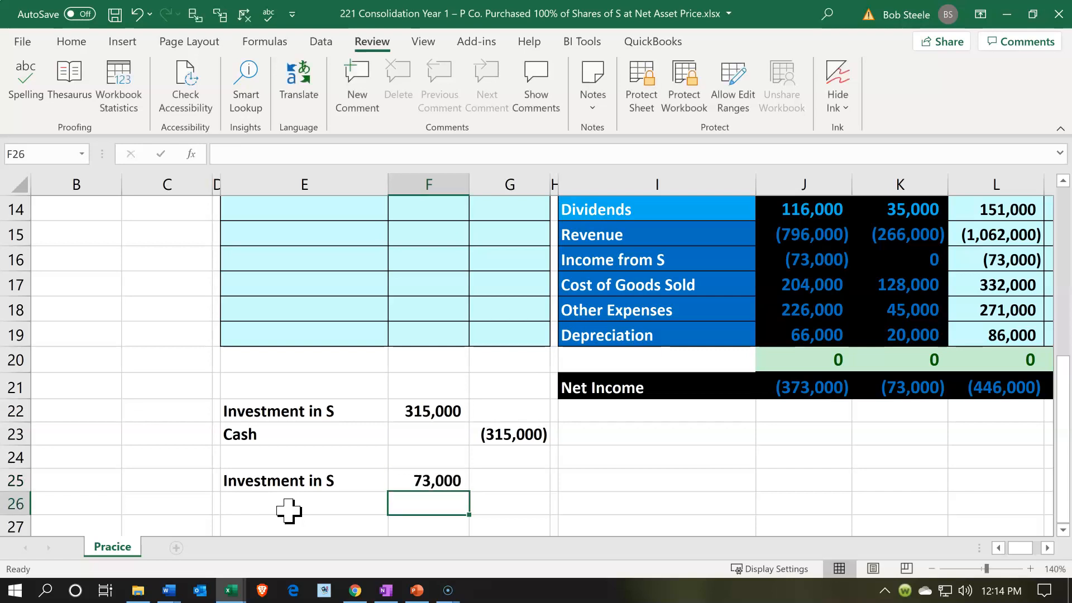
# Enter the offsetting credit in G26 as the negative of the income entry's debit with -F25
pyautogui.press('Right')
pyautogui.write('-')
pyautogui.press('Left')
pyautogui.press('Up')
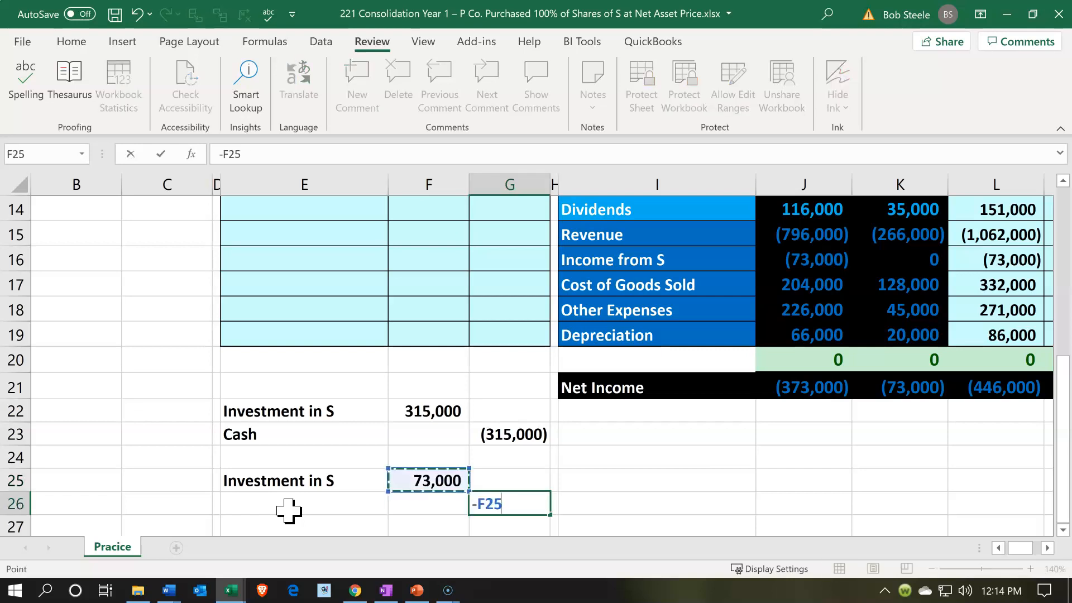
pyautogui.press('Return')
# Enter the credit account name in E26 by linking it to Income from S with =I16, and check P's balance for it
pyautogui.press('Left')
pyautogui.press('Left')
pyautogui.press('Up')
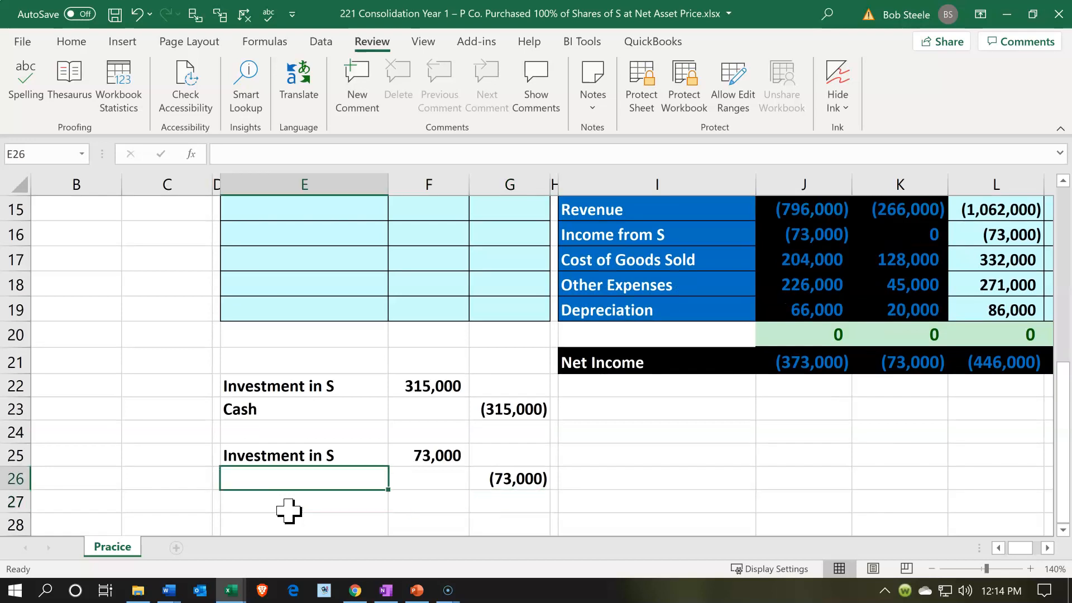
pyautogui.write('=')
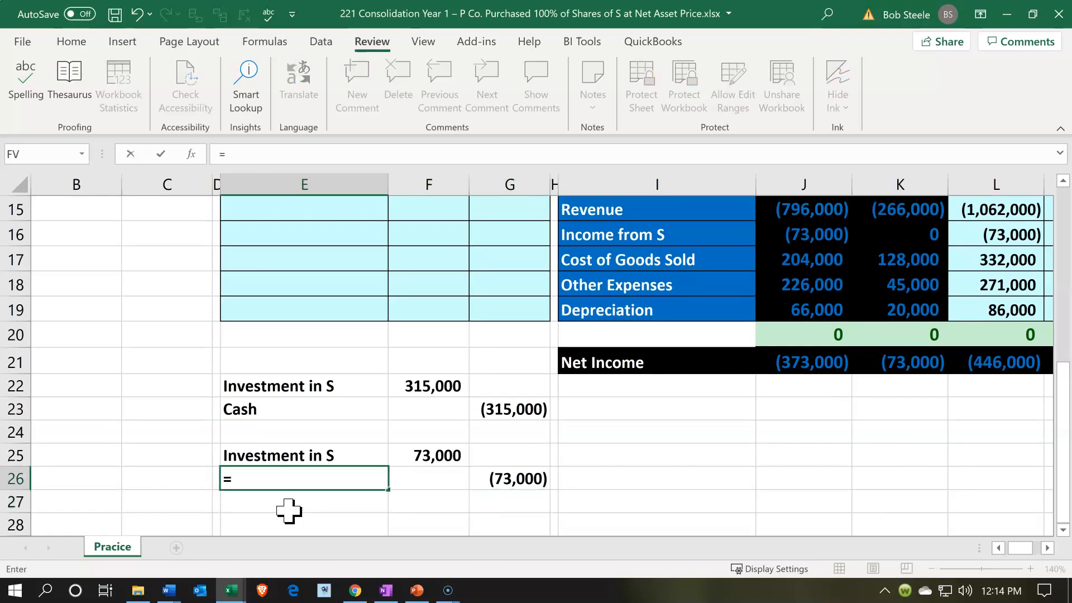
pyautogui.click(605, 237)
pyautogui.press('Return')
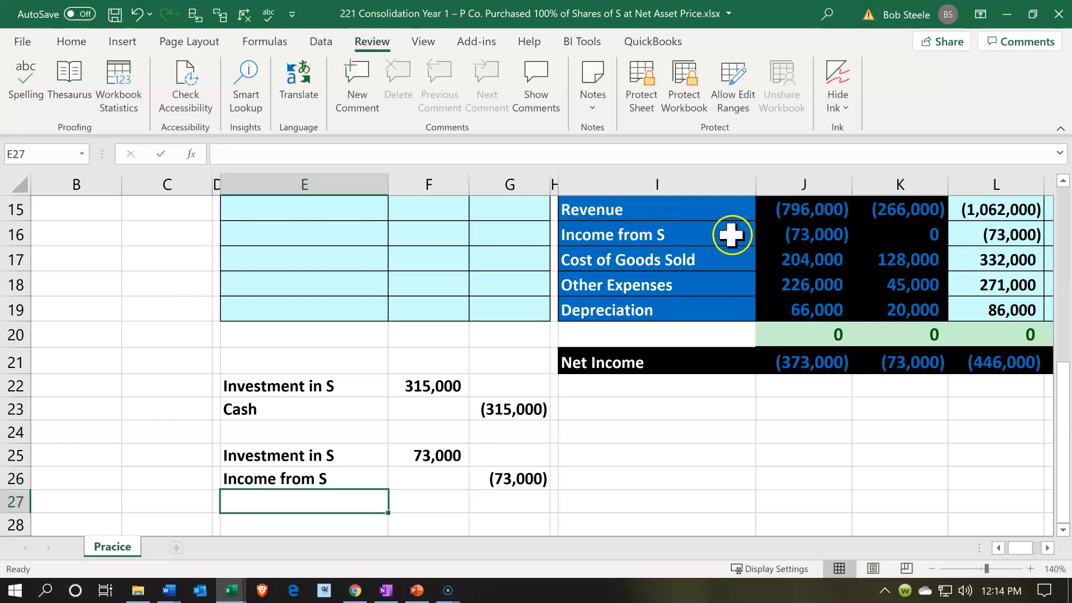
pyautogui.click(802, 235)
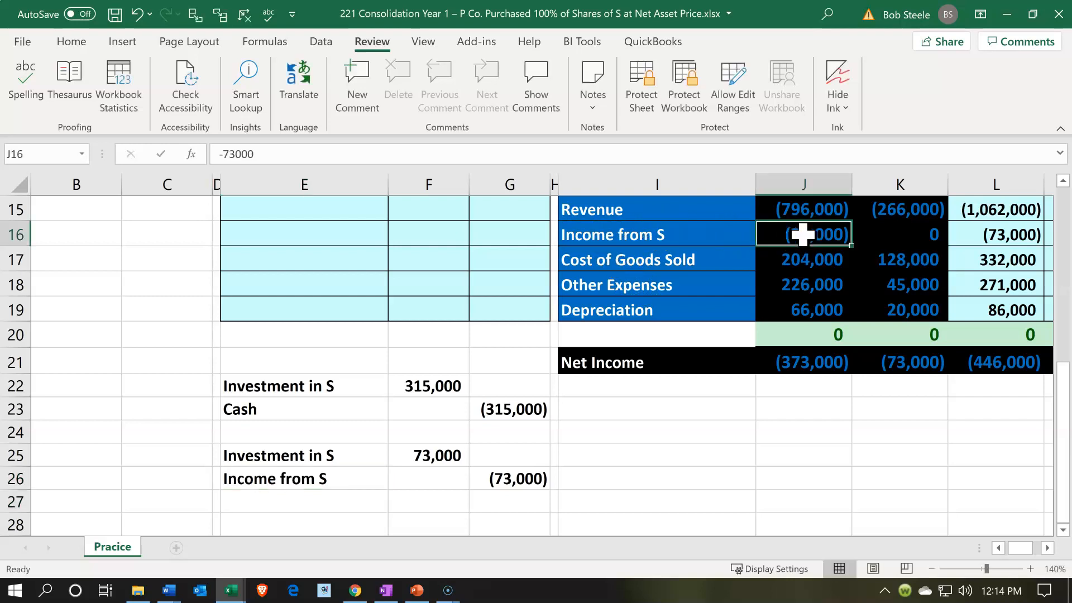
# Start the dividend entry in E28 by linking the debit account name to Cash with =I3
pyautogui.scroll(-1, 335, 427)
pyautogui.click(313, 448)
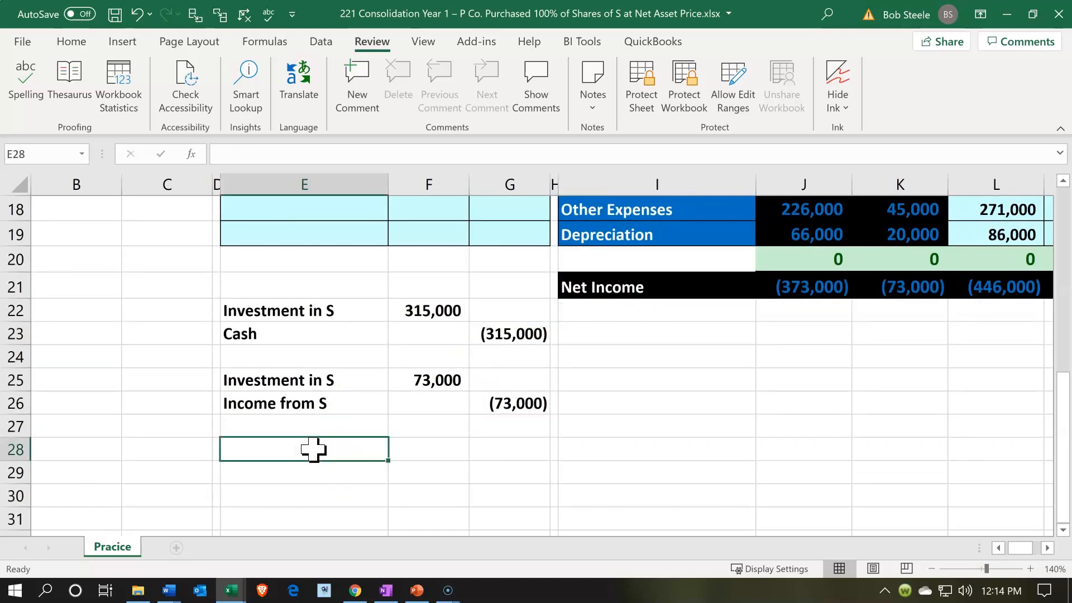
pyautogui.write('=')
pyautogui.scroll(6, 313, 448)
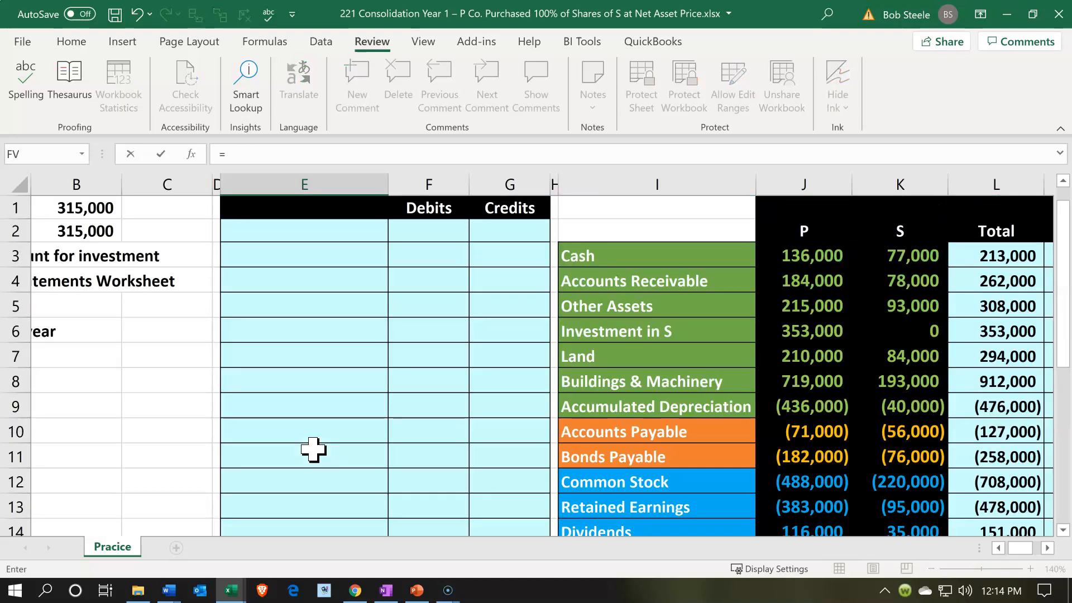
pyautogui.click(592, 257)
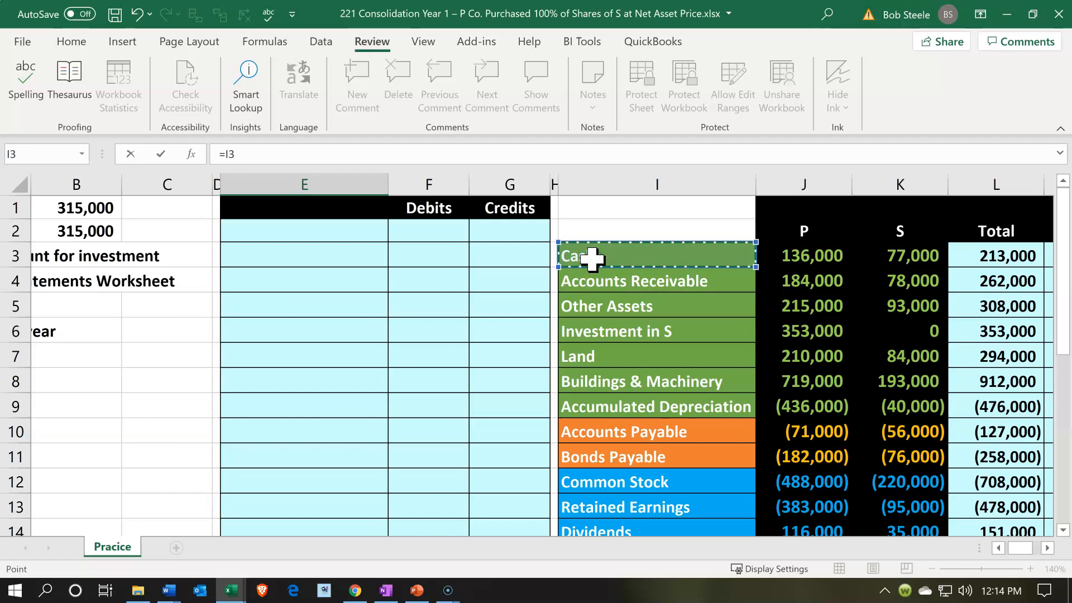
pyautogui.press('Return')
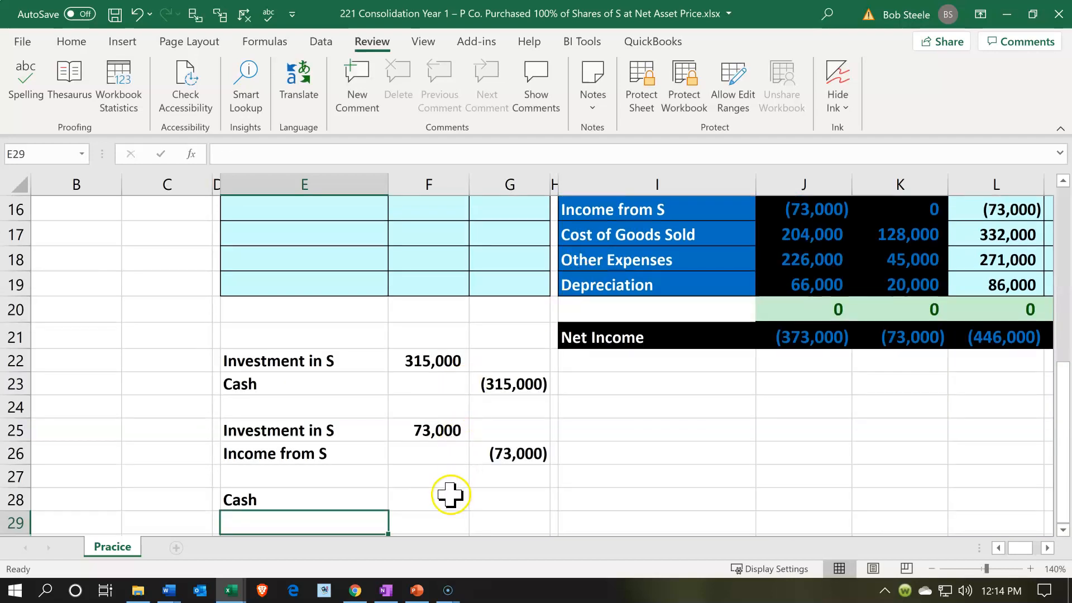
# Enter the dividend entry's Cash debit in F28 by linking it to S's Dividends balance with =K14
pyautogui.click(450, 495)
pyautogui.write('=')
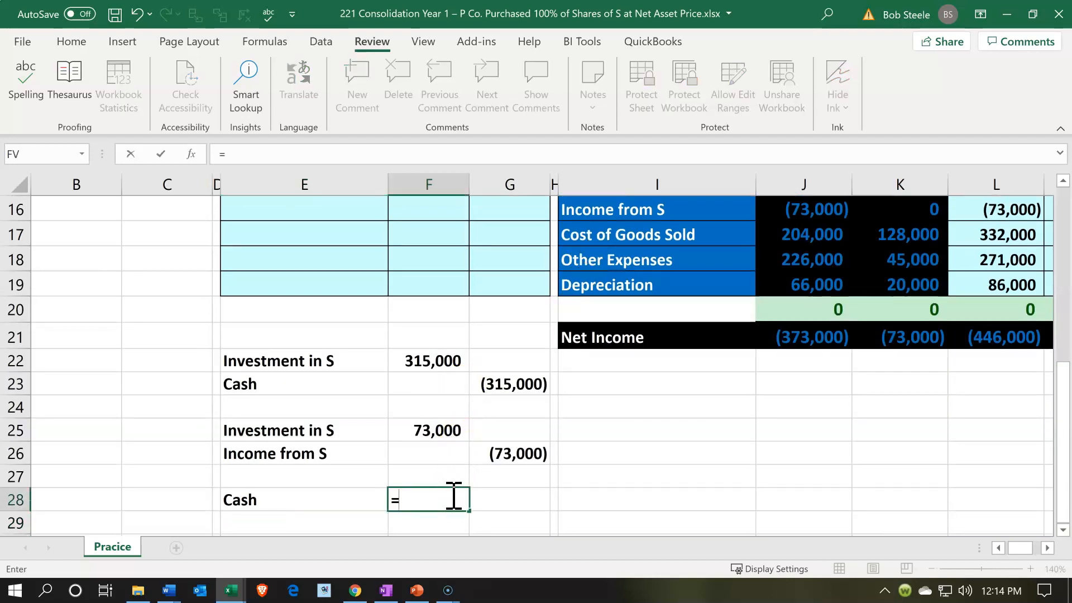
pyautogui.scroll(4, 453, 494)
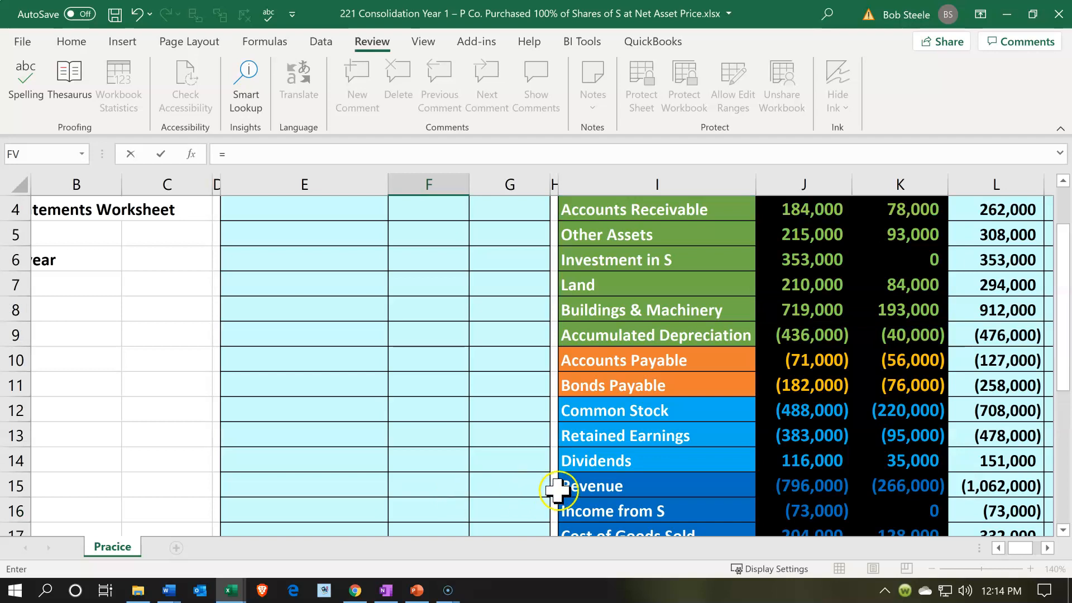
pyautogui.click(889, 451)
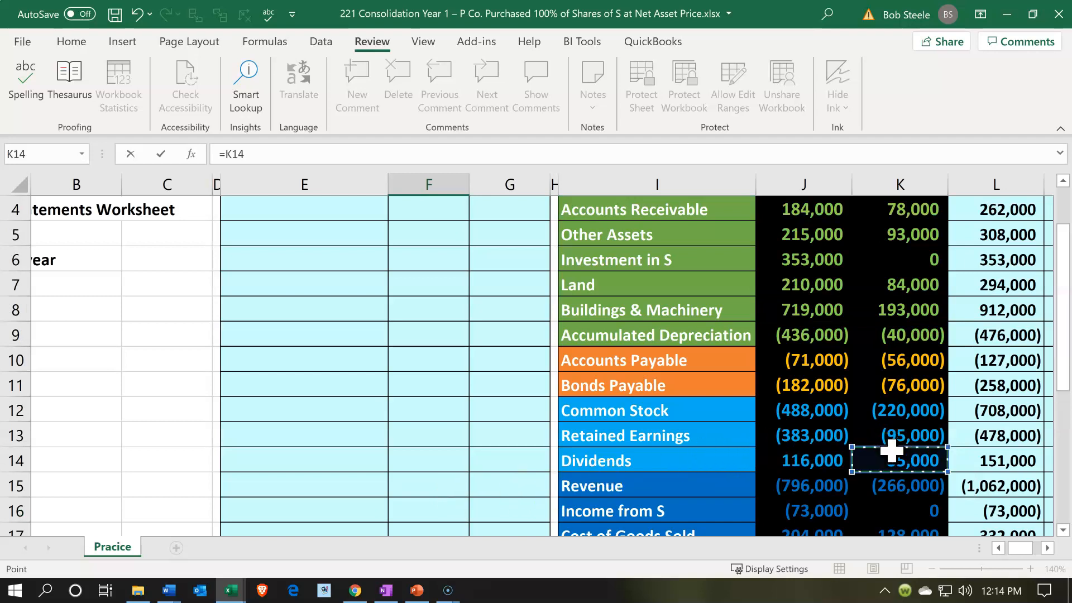
pyautogui.press('Return')
# Enter the offsetting dividend credit in G29 as the negative of the Cash debit with -F28
pyautogui.press('Right')
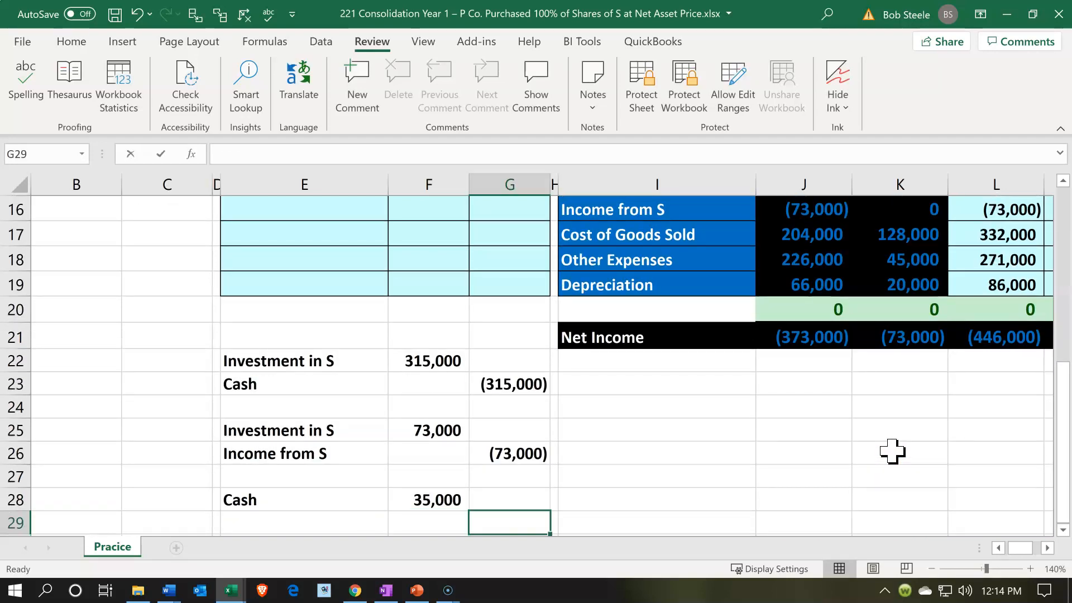
pyautogui.write('-')
pyautogui.press('Up')
pyautogui.press('Left')
pyautogui.press('Return')
# Enter the dividend entry's credit account name in E29 by linking it to Investment in S with =E25
pyautogui.press('Left')
pyautogui.press('Left')
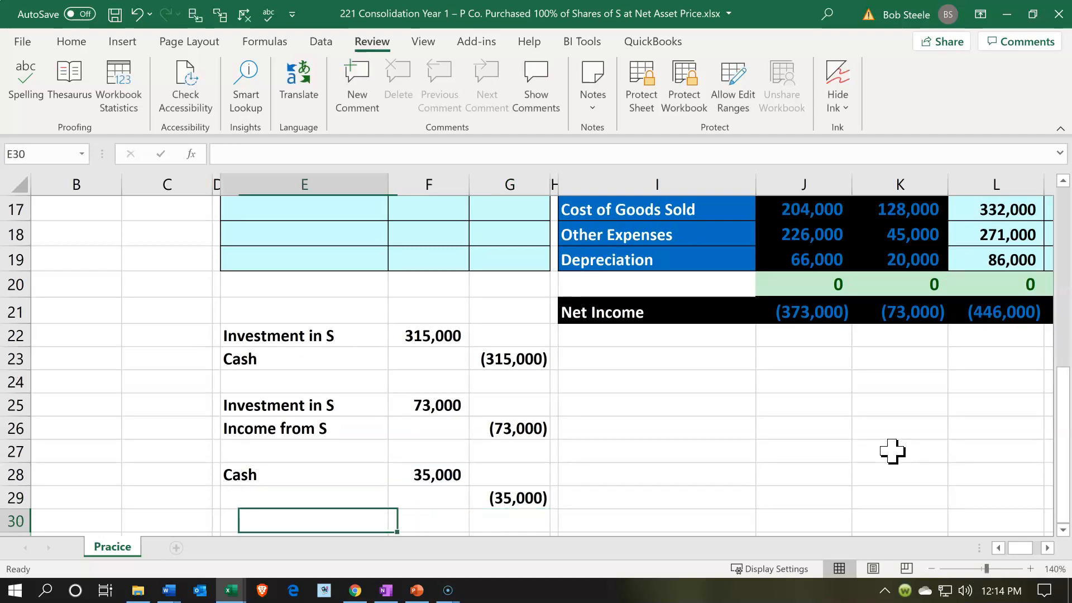
pyautogui.press('Up')
pyautogui.write('=')
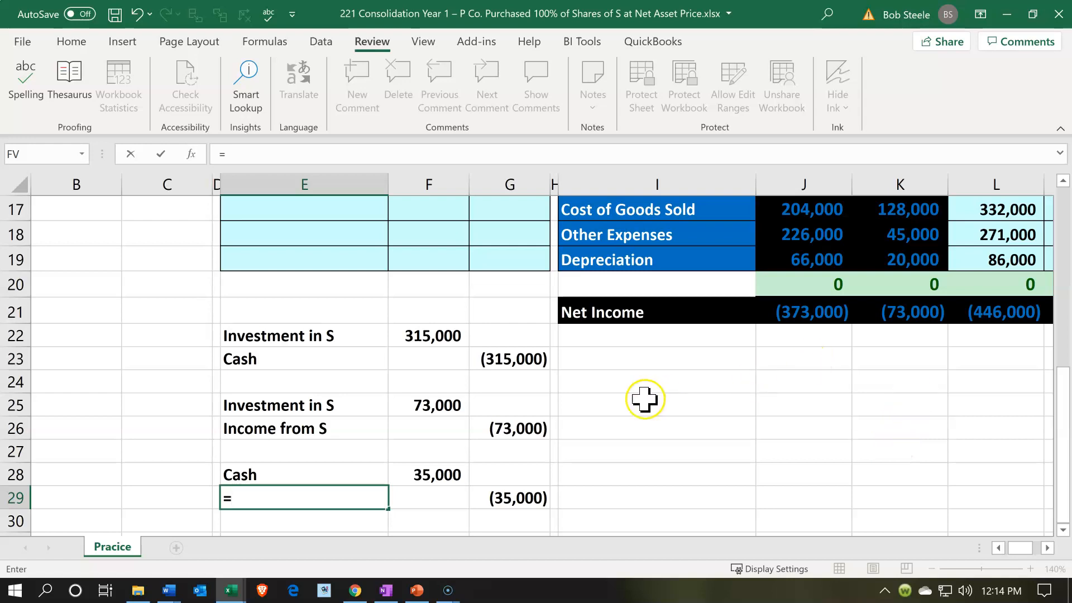
pyautogui.click(363, 410)
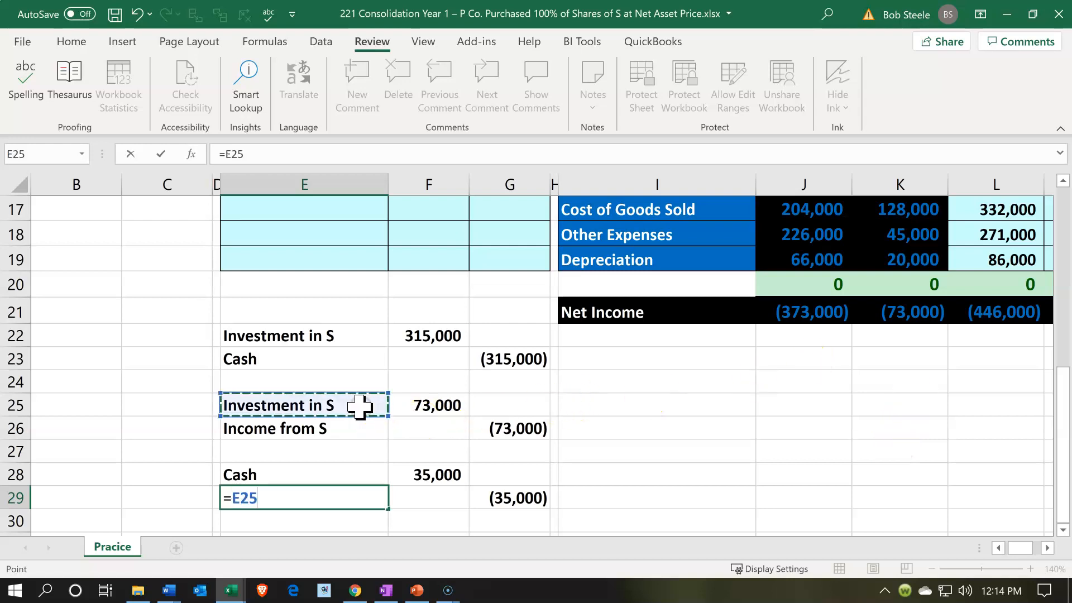
pyautogui.press('Return')
# Label the balance check row below the dividend entry, in E31, as Investment in S
pyautogui.press('Down')
pyautogui.write('I')
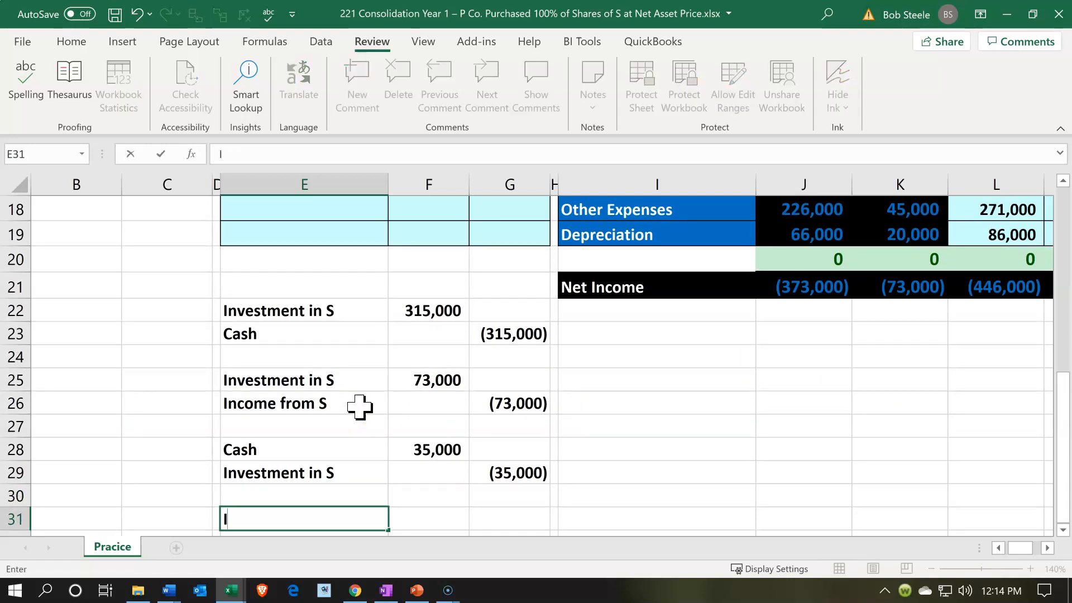
pyautogui.write('nvestment in S')
pyautogui.press('Tab')
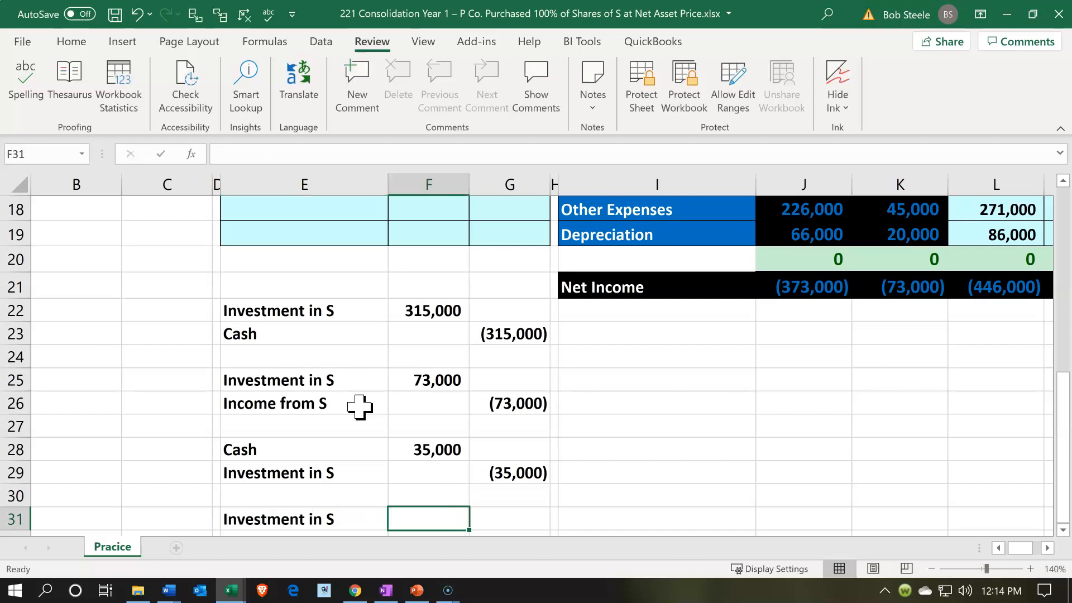
# Total the Investment in S postings in F31 with =F22+F25+G29 and compare the result with P's Investment in S balance
pyautogui.write('=')
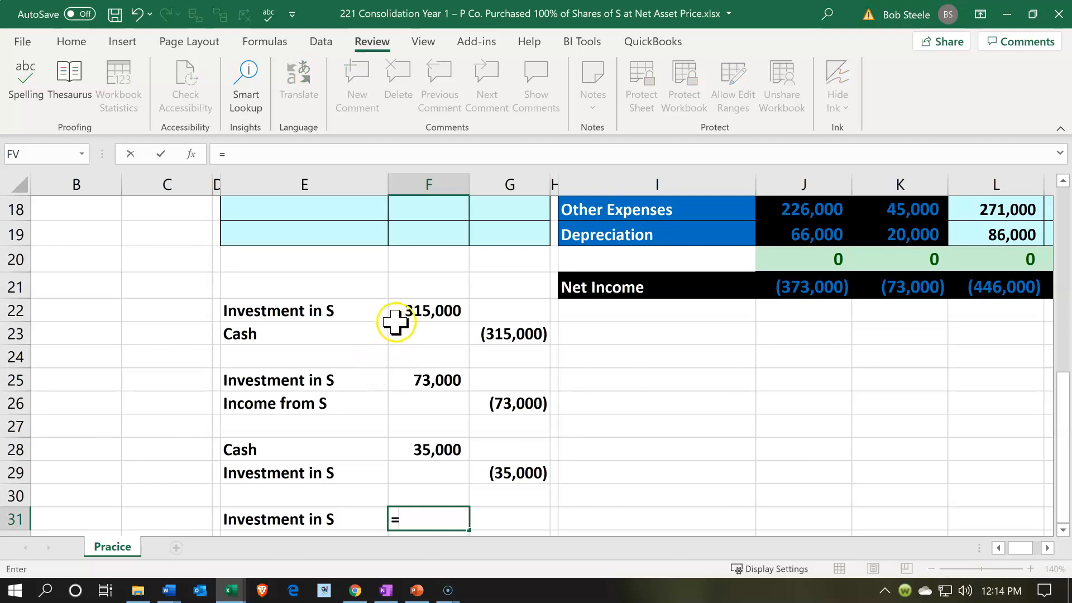
pyautogui.click(399, 306)
pyautogui.write('+')
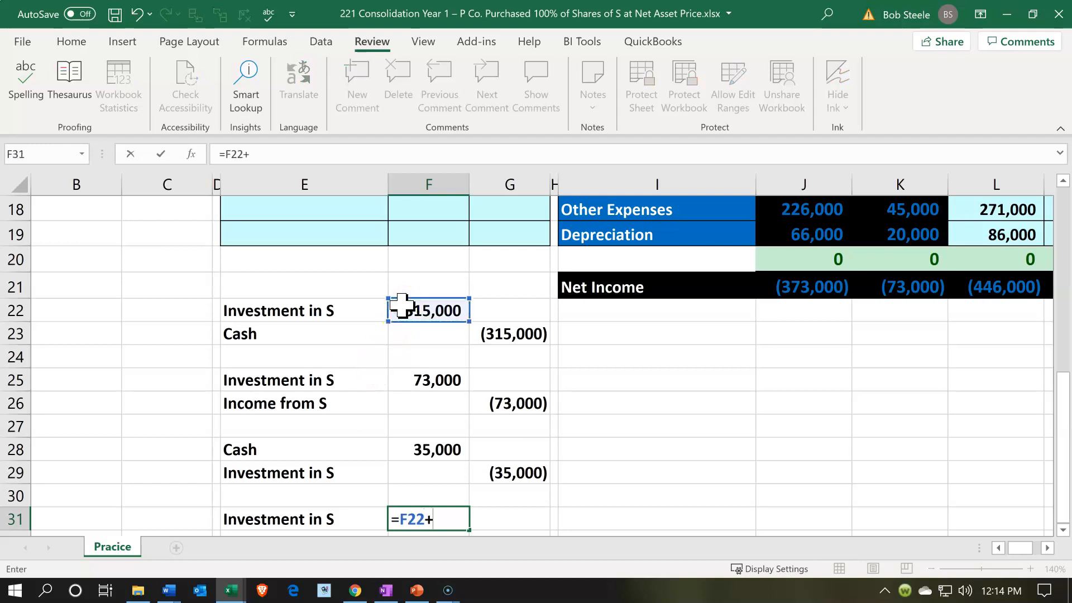
pyautogui.click(425, 366)
pyautogui.click(420, 378)
pyautogui.write('+')
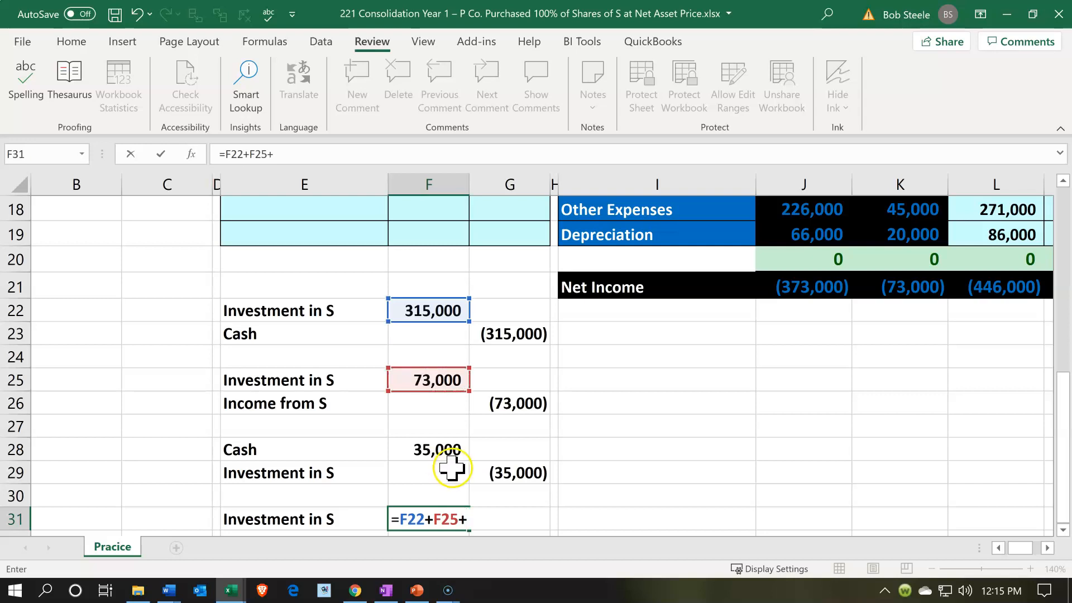
pyautogui.click(514, 474)
pyautogui.press('Return')
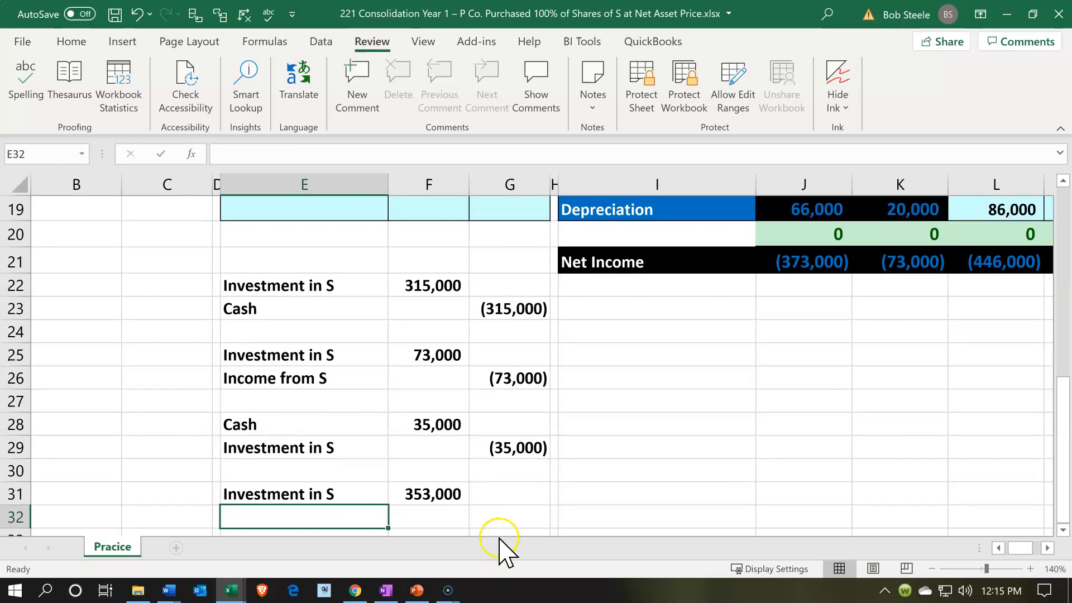
pyautogui.scroll(1, 709, 482)
pyautogui.scroll(6, 709, 482)
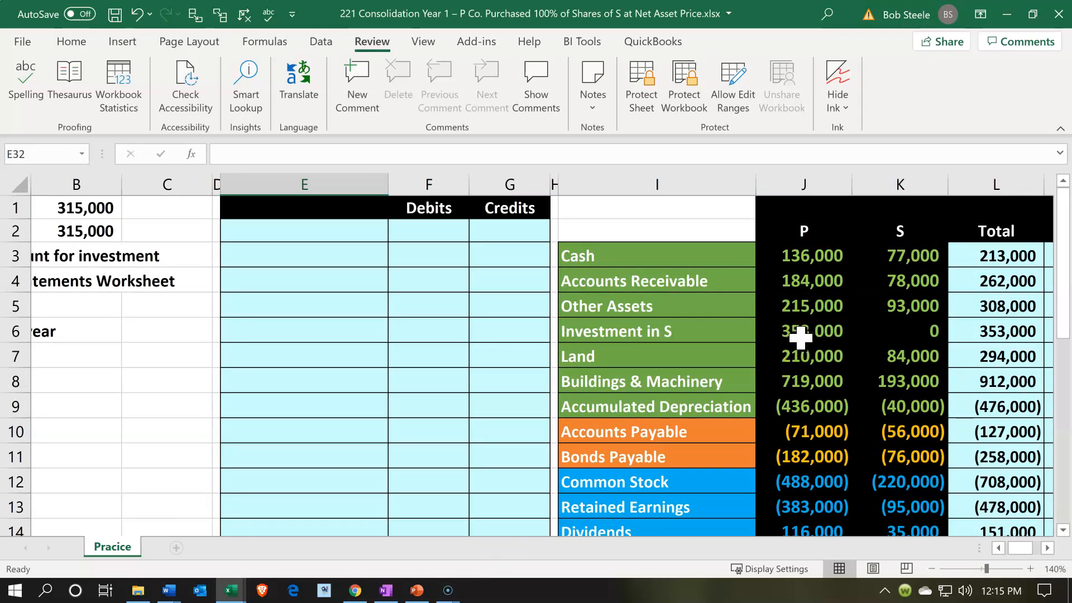
# Examine the Investment in S balance across the P, S, Total, Cons Entries and Cons Trial Balance columns
pyautogui.click(800, 339)
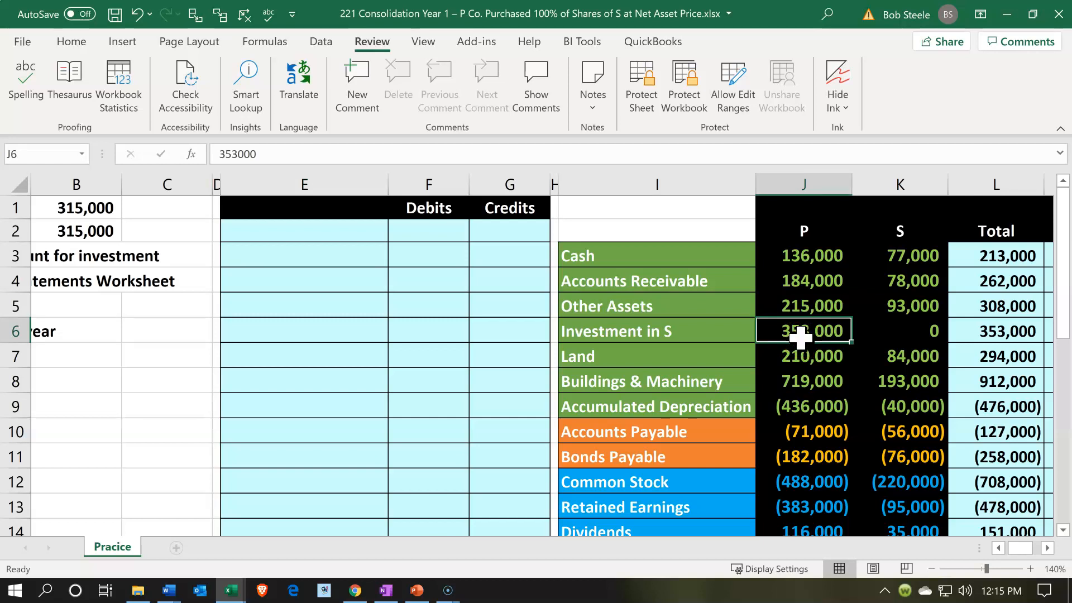
pyautogui.press('Right')
pyautogui.press('Right')
pyautogui.press('Right')
pyautogui.press('Right')
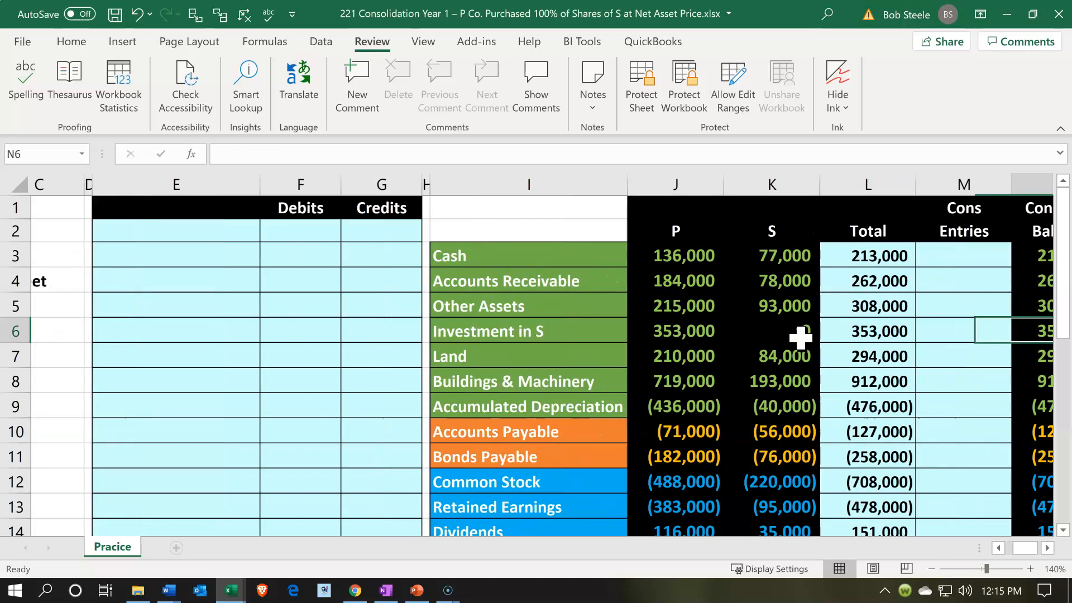
pyautogui.press('Right')
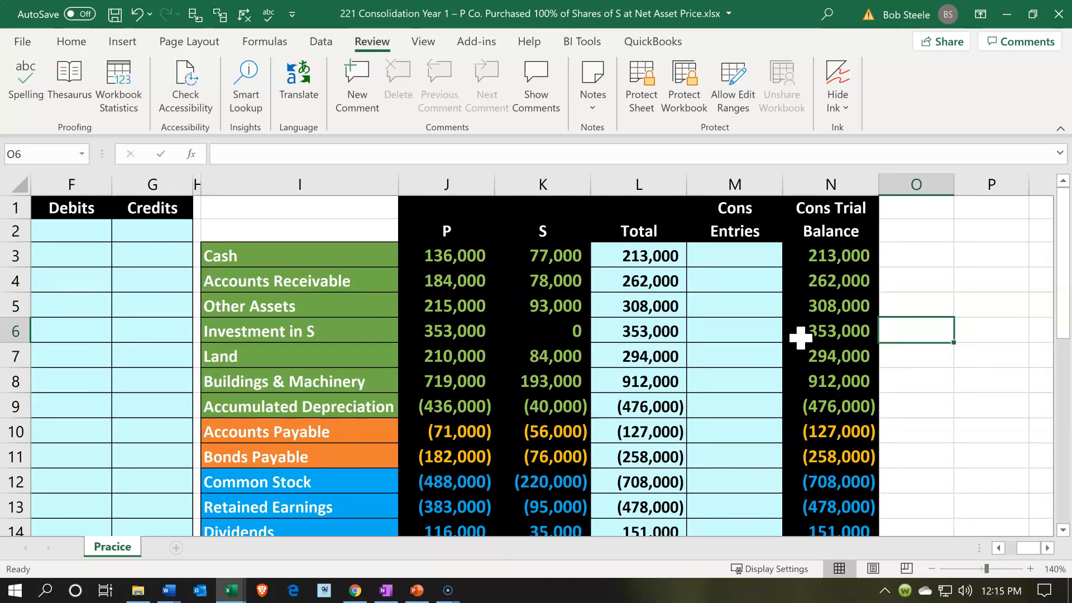
pyautogui.moveTo(735, 269); pyautogui.dragTo(726, 336)
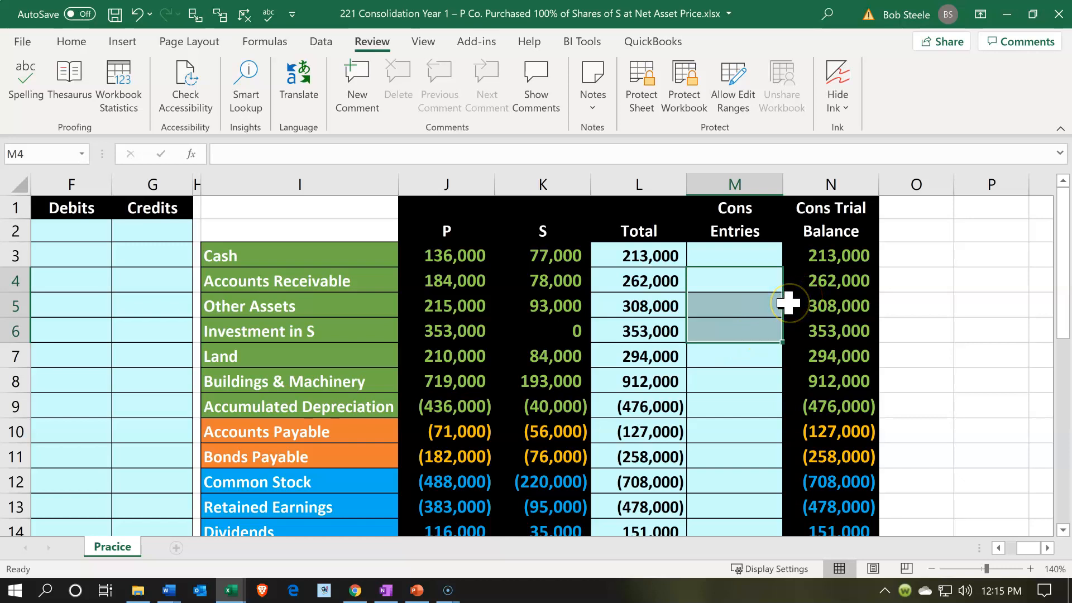
# Enter the first consolidation entry's account name in E2 by linking it to the trial balance's Investment in S label
pyautogui.press('Left')
pyautogui.press('Left')
pyautogui.press('Left')
pyautogui.press('Left')
pyautogui.press('Left')
pyautogui.press('Left')
pyautogui.press('Left')
pyautogui.press('Left')
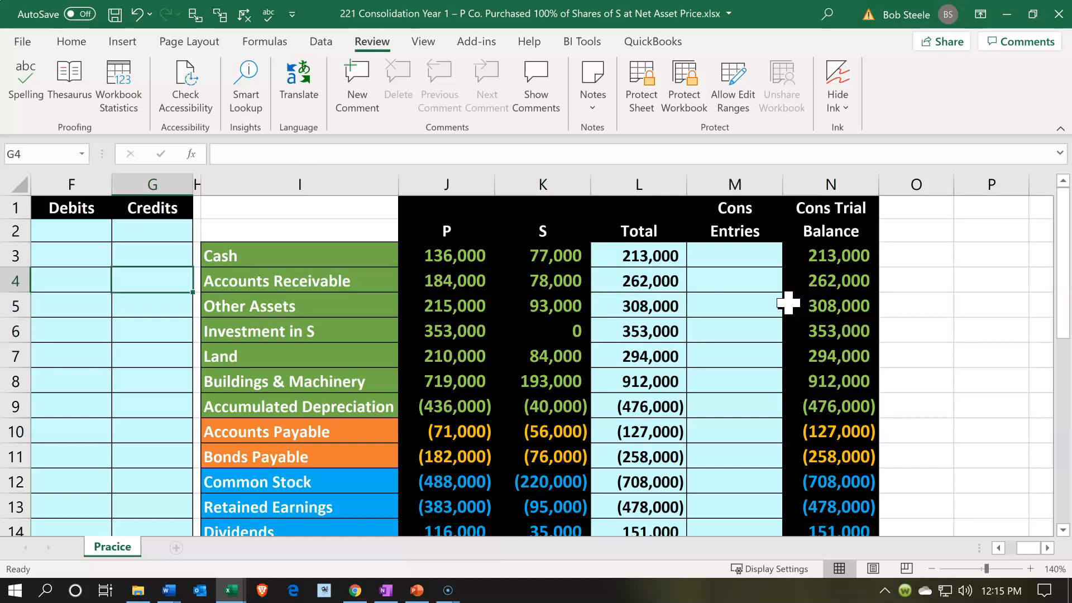
pyautogui.press('Up')
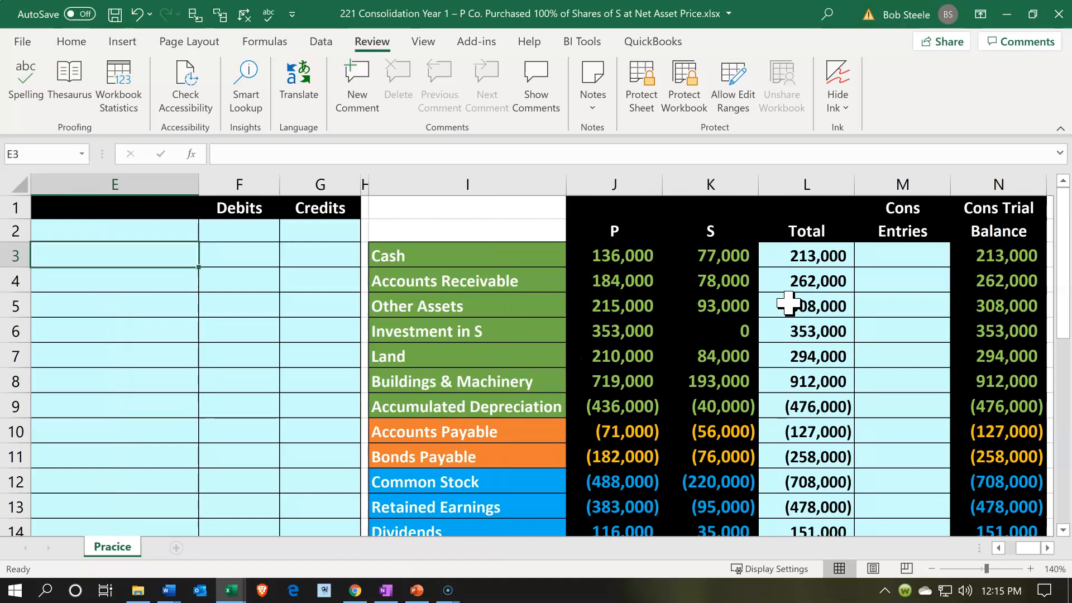
pyautogui.press('Left')
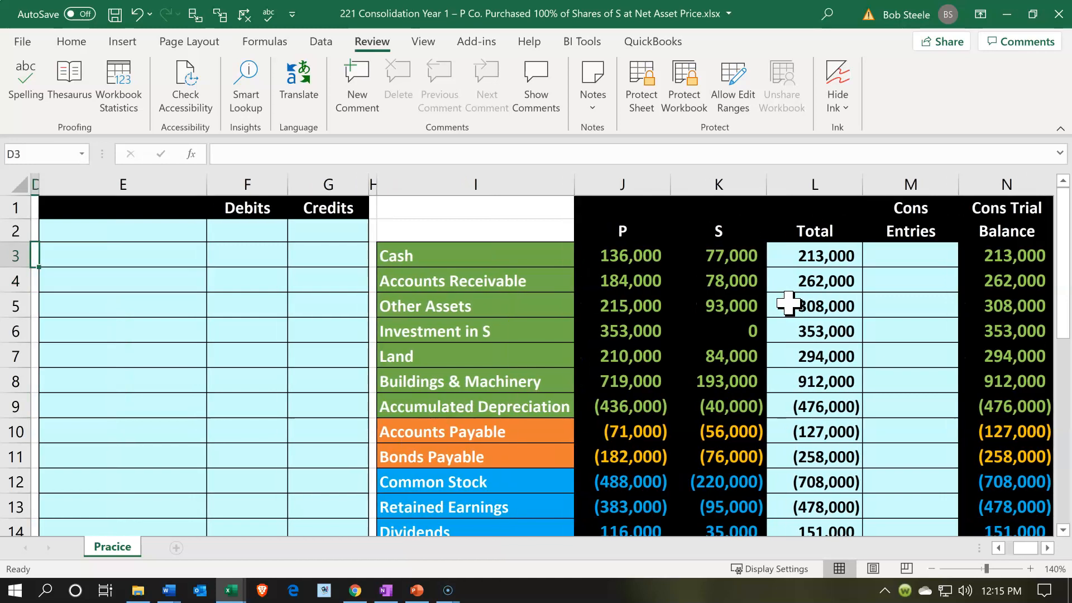
pyautogui.press('Right')
pyautogui.press('Up')
pyautogui.write('=')
pyautogui.press('Down')
pyautogui.press('Down')
pyautogui.press('Down')
pyautogui.press('Down')
pyautogui.press('Right')
pyautogui.press('Up')
pyautogui.press('Return')
# Enter the Investment in S credit in G2 as the negative of P's Investment in S balance
pyautogui.press('Right')
pyautogui.press('Up')
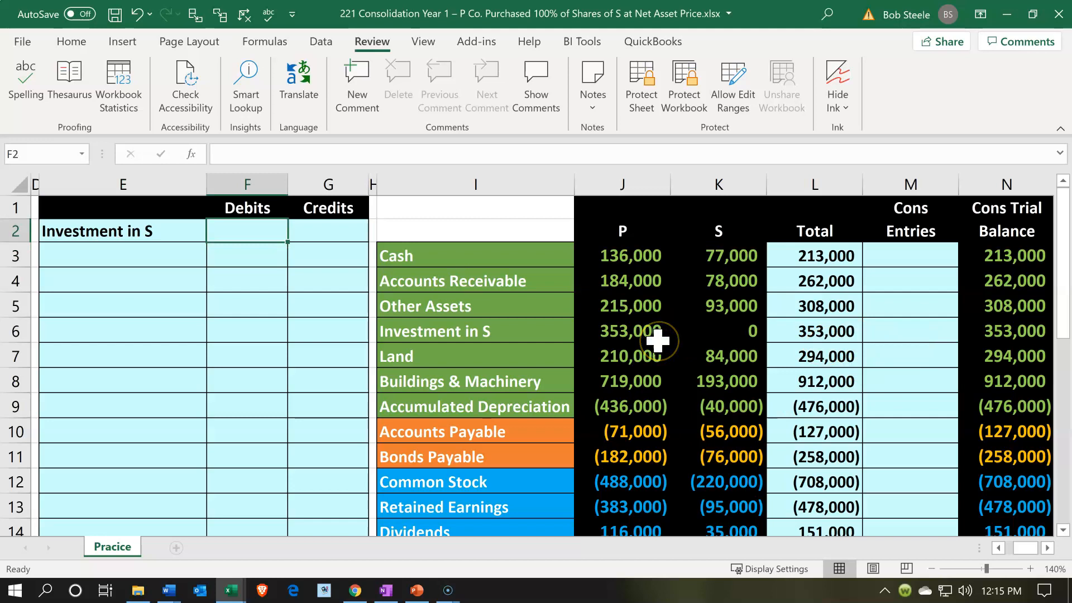
pyautogui.click(324, 237)
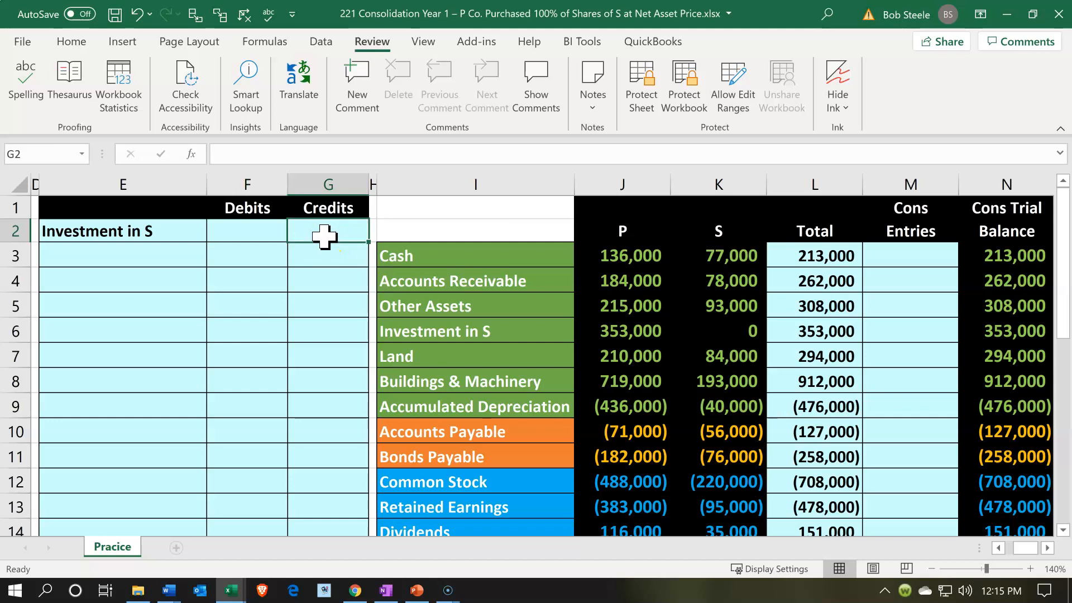
pyautogui.write('-')
pyautogui.press('Down')
pyautogui.press('Down')
pyautogui.press('Down')
pyautogui.press('Down')
pyautogui.press('Right')
pyautogui.press('Right')
pyautogui.press('Right')
pyautogui.press('Right')
pyautogui.press('Left')
pyautogui.press('Return')
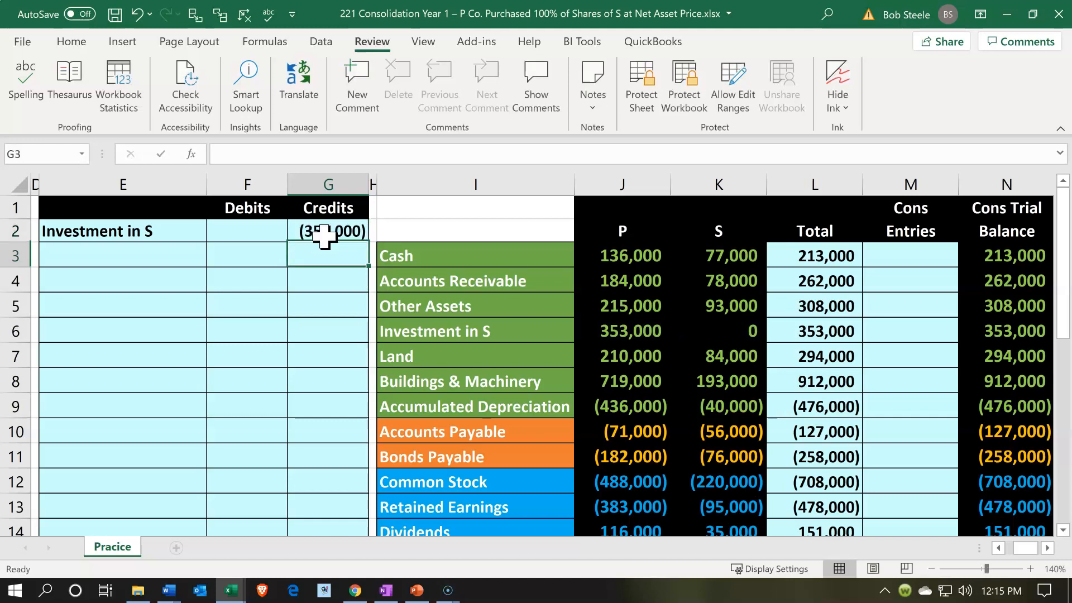
# Compare P's Investment in S balance with its journal entries, S's net assets in K3:K11 and S's equity accounts in K12:K19
pyautogui.click(293, 330)
pyautogui.scroll(-3, 293, 331)
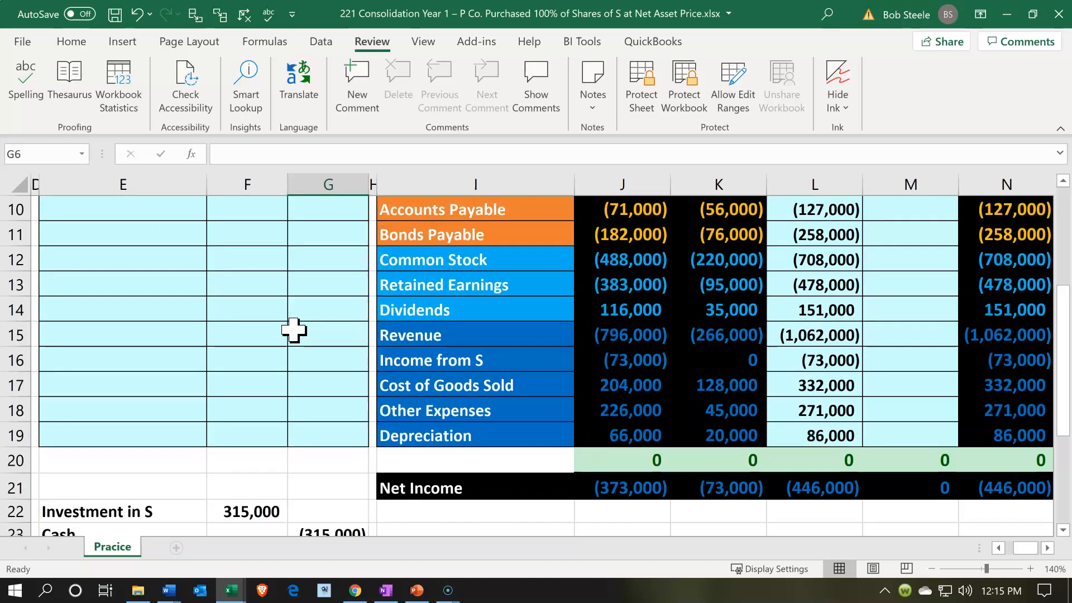
pyautogui.scroll(-2, 293, 330)
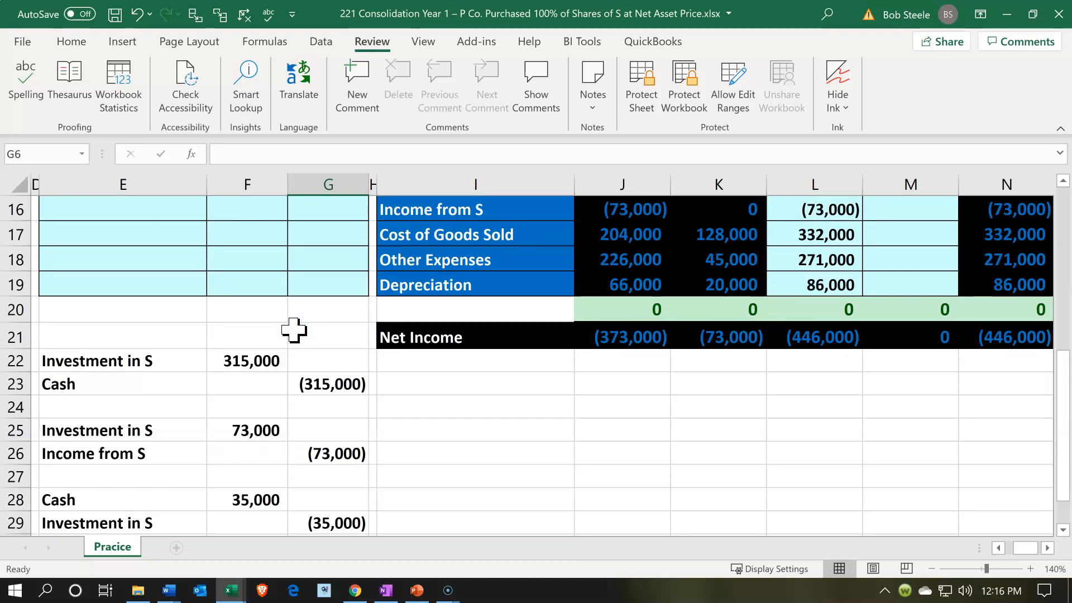
pyautogui.scroll(4, 293, 330)
pyautogui.scroll(1, 293, 330)
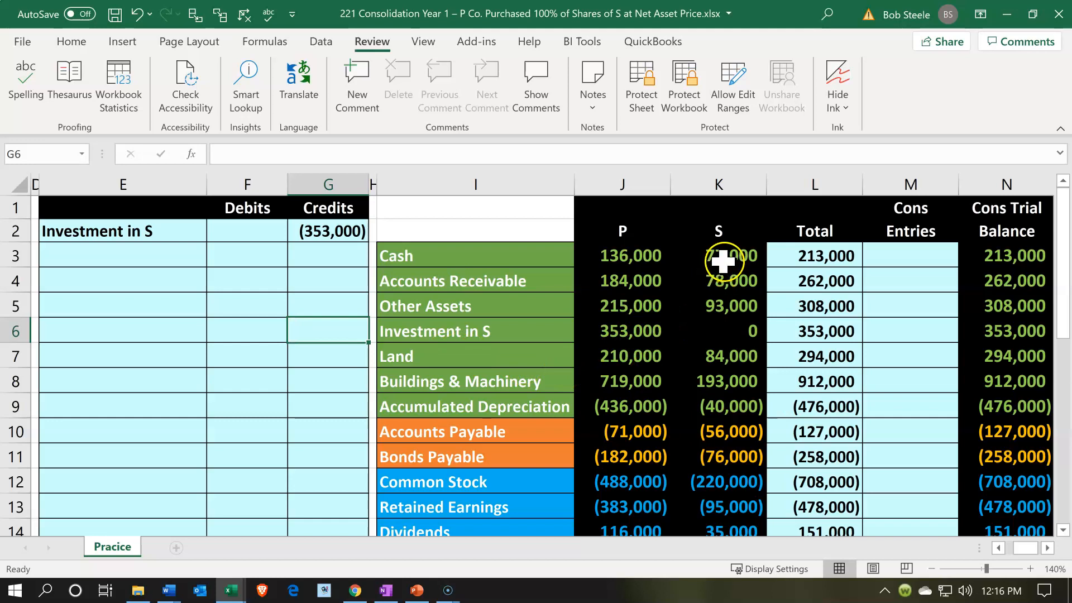
pyautogui.click(648, 328)
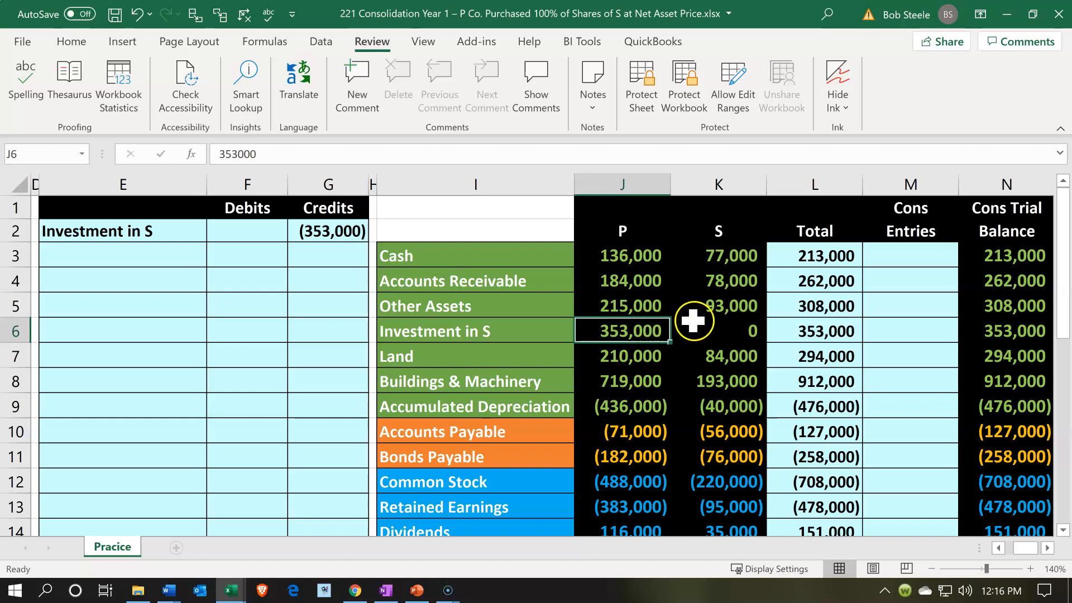
pyautogui.moveTo(724, 249); pyautogui.dragTo(744, 450)
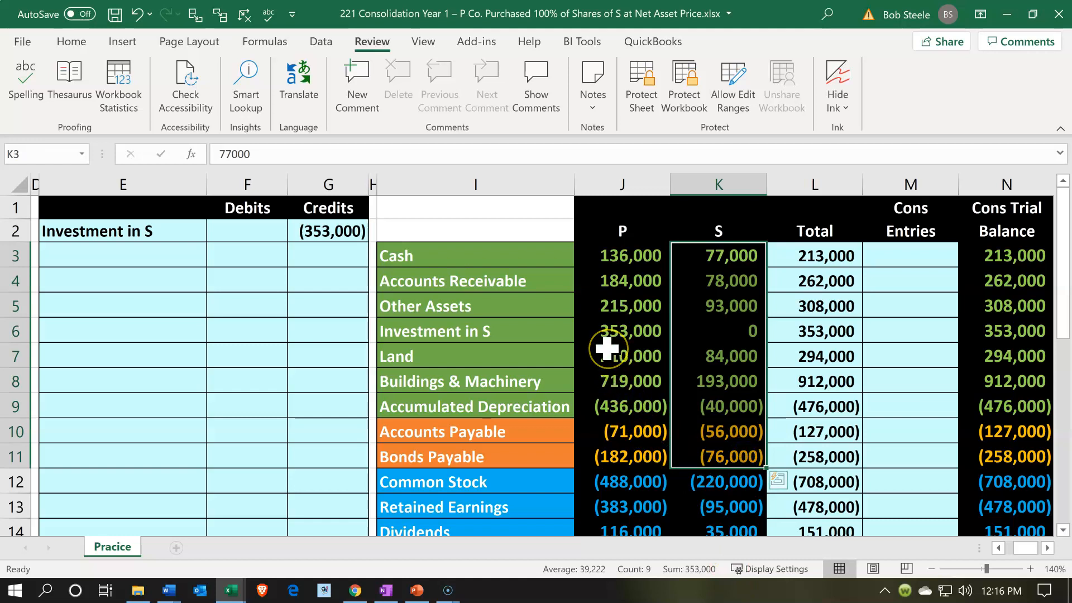
pyautogui.scroll(-2, 608, 348)
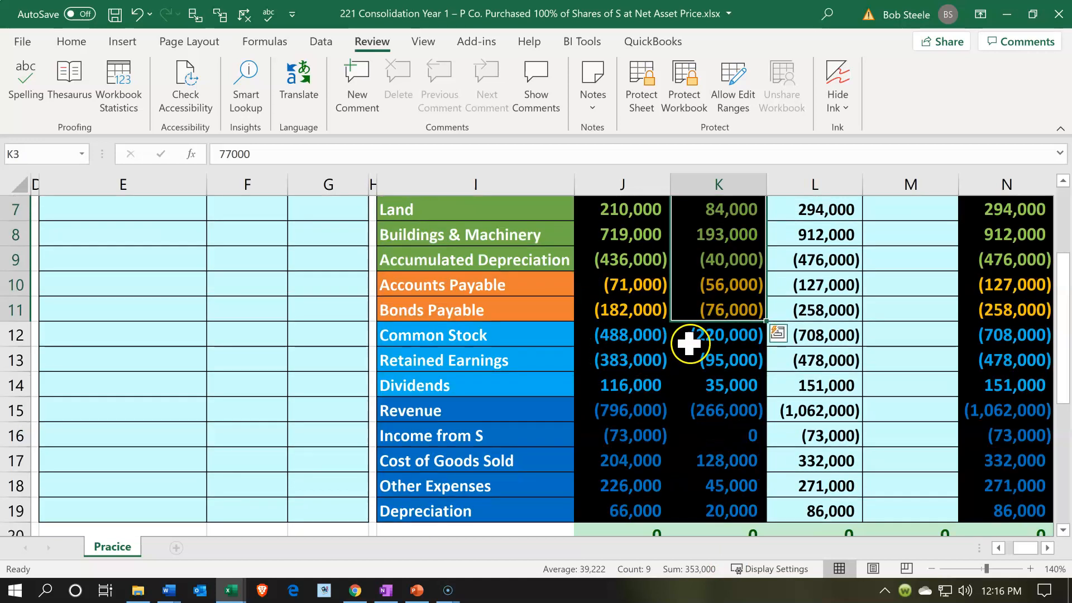
pyautogui.moveTo(697, 339); pyautogui.dragTo(717, 514)
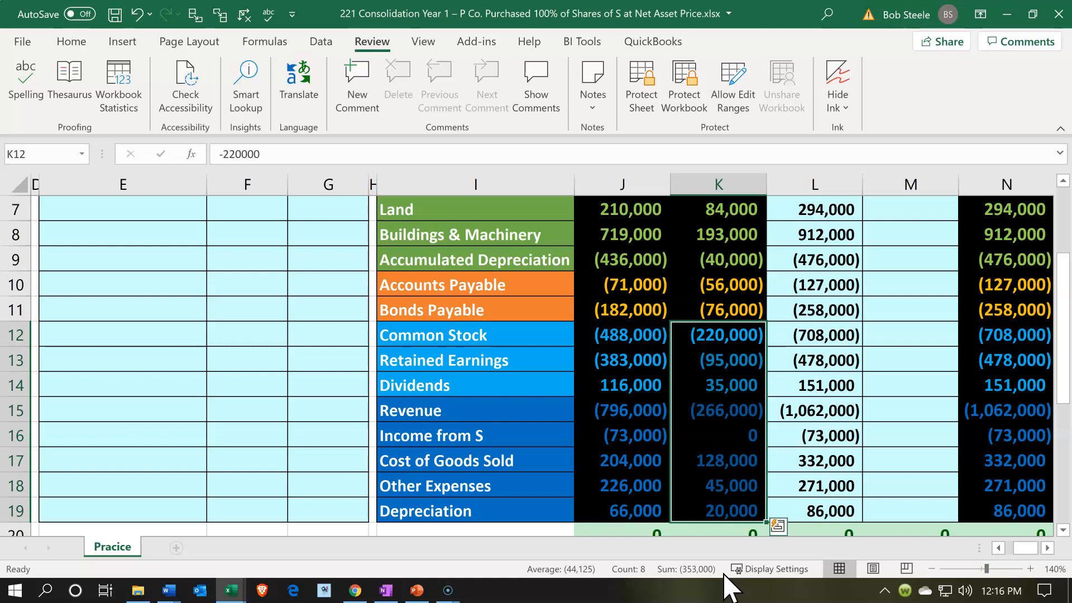
pyautogui.scroll(2, 658, 416)
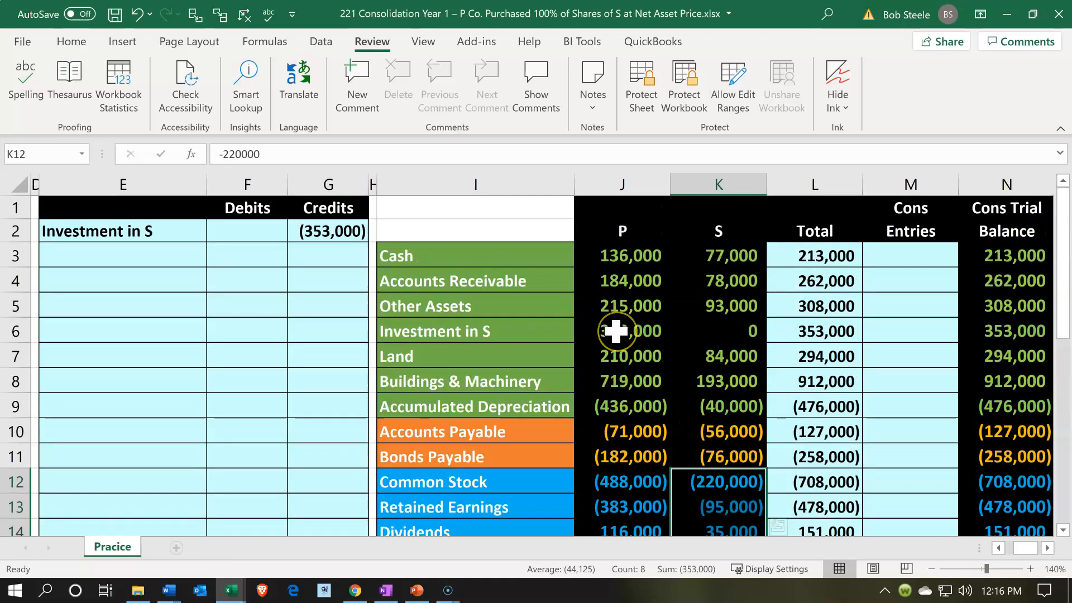
pyautogui.click(615, 331)
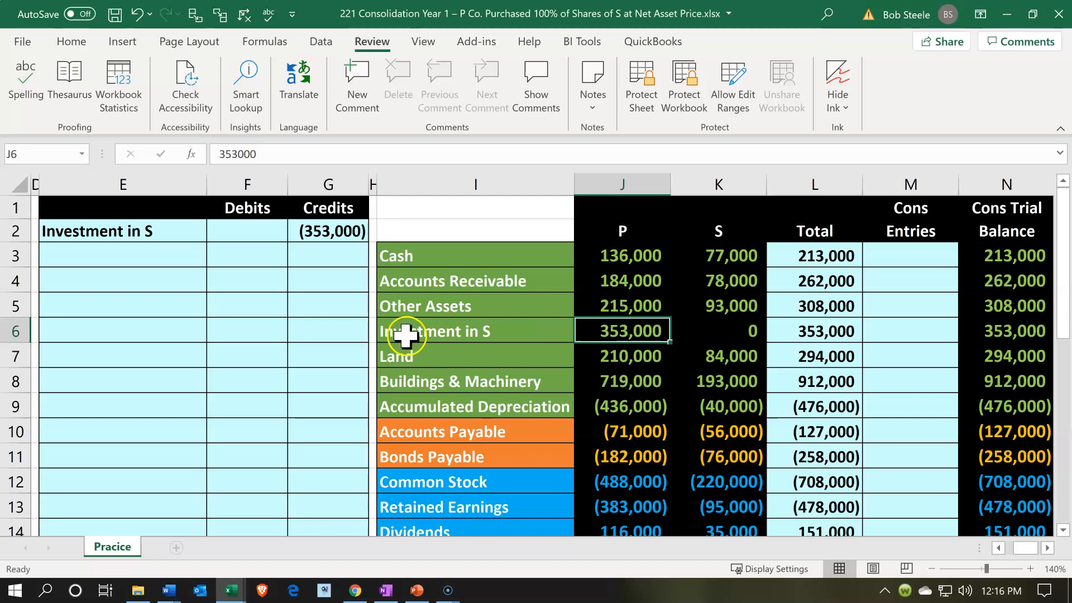
# Enter the next elimination account name in E3 by linking it to Common Stock with =I12
pyautogui.click(249, 328)
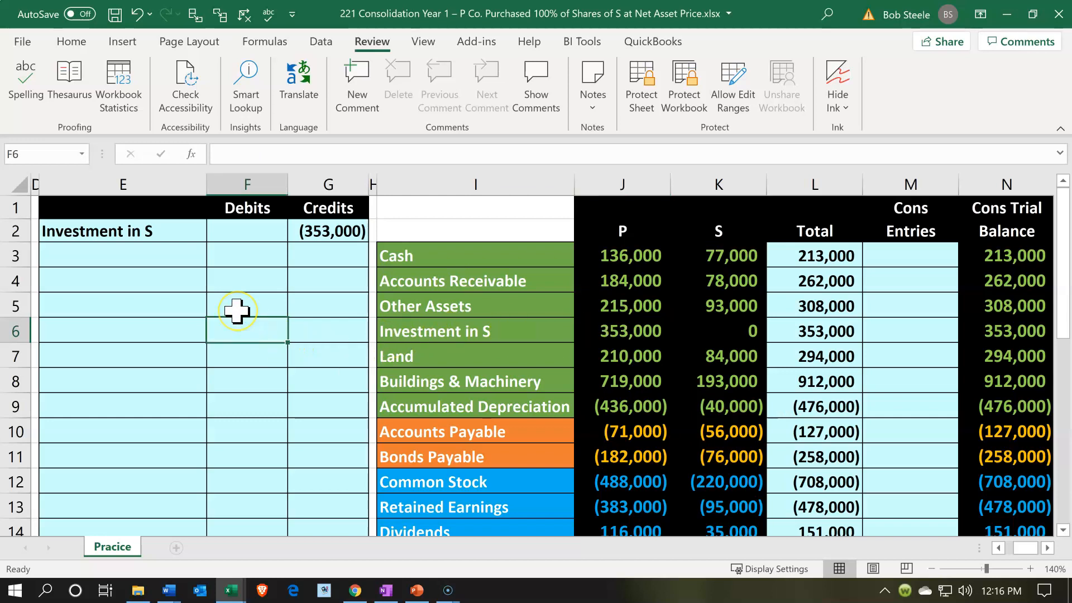
pyautogui.click(138, 251)
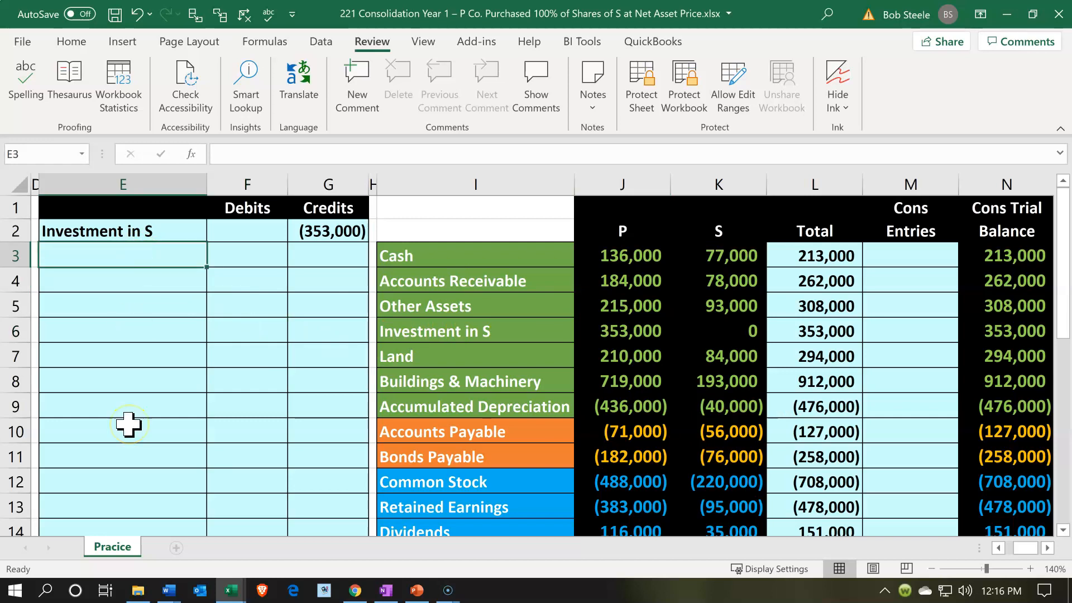
pyautogui.write('=')
pyautogui.press('Down')
pyautogui.press('Down')
pyautogui.press('Down')
pyautogui.press('Down')
pyautogui.press('Down')
pyautogui.press('Down')
pyautogui.press('Down')
pyautogui.press('Down')
pyautogui.press('Down')
pyautogui.press('Right')
pyautogui.press('Right')
pyautogui.press('Right')
pyautogui.press('Right')
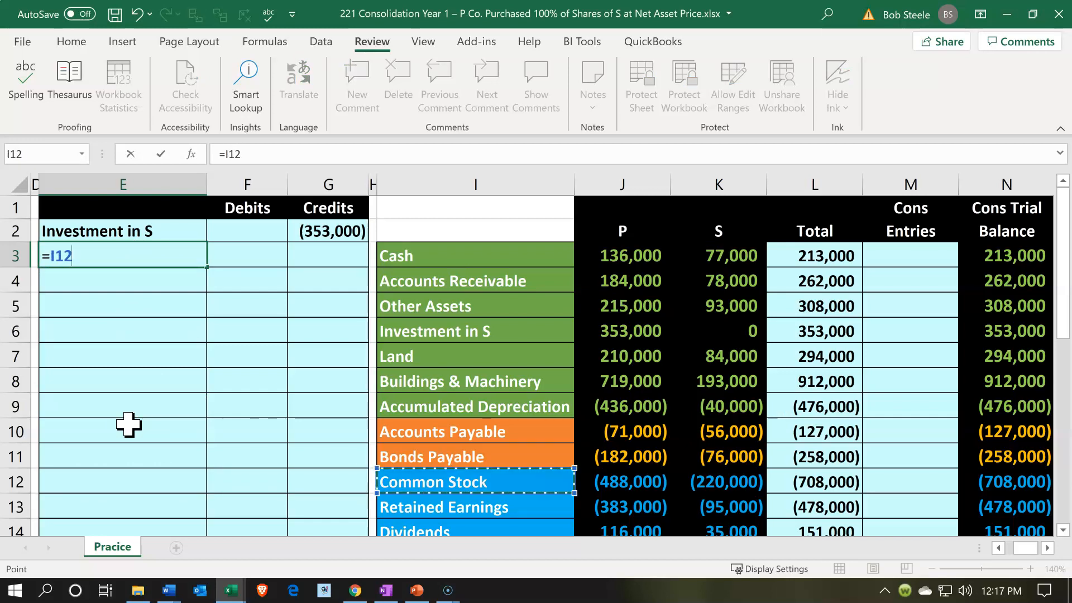
pyautogui.press('Return')
# Enter the Common Stock debit in F3 as the negative of S's Common Stock balance with -K12
pyautogui.press('Up')
pyautogui.press('Right')
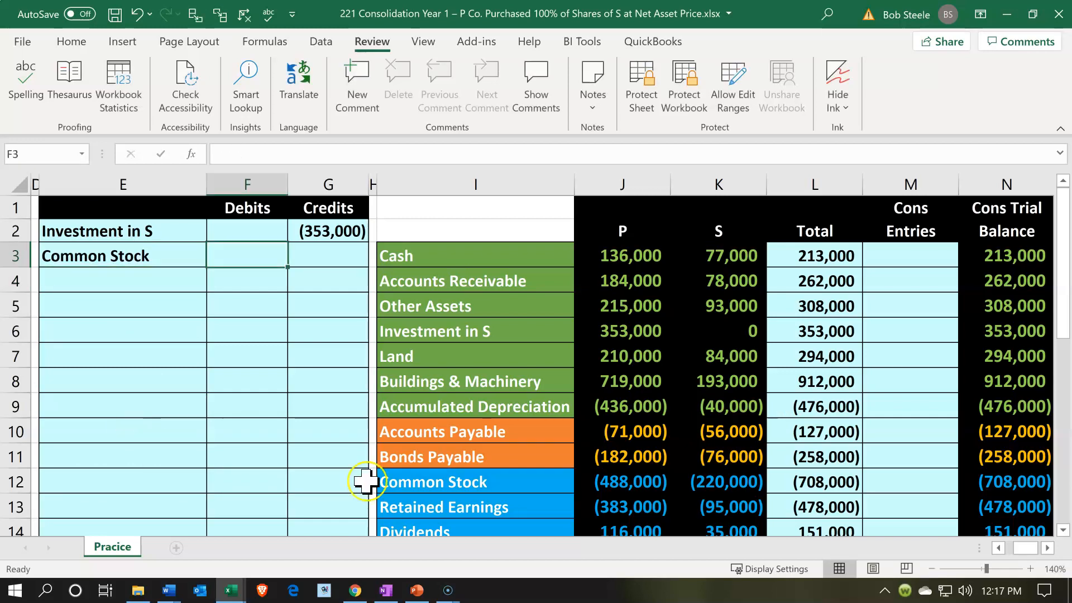
pyautogui.write('-')
pyautogui.press('Down')
pyautogui.press('Down')
pyautogui.press('Down')
pyautogui.press('Down')
pyautogui.press('Down')
pyautogui.press('Down')
pyautogui.press('Down')
pyautogui.press('Right')
pyautogui.press('Right')
pyautogui.press('Right')
pyautogui.press('Right')
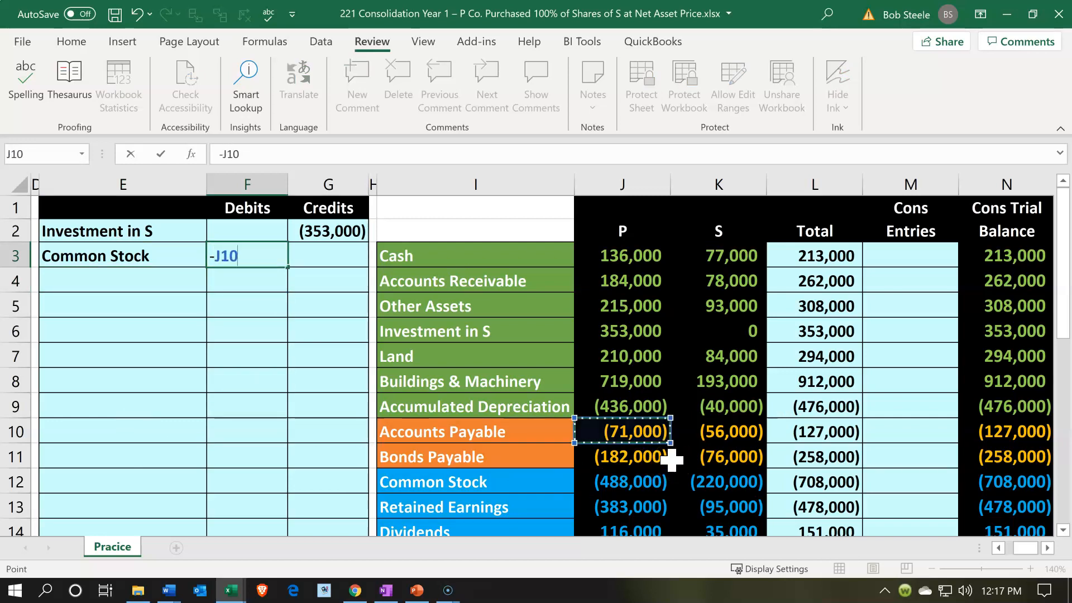
pyautogui.press('Right')
pyautogui.press('Right')
pyautogui.press('Down')
pyautogui.press('Down')
pyautogui.press('Left')
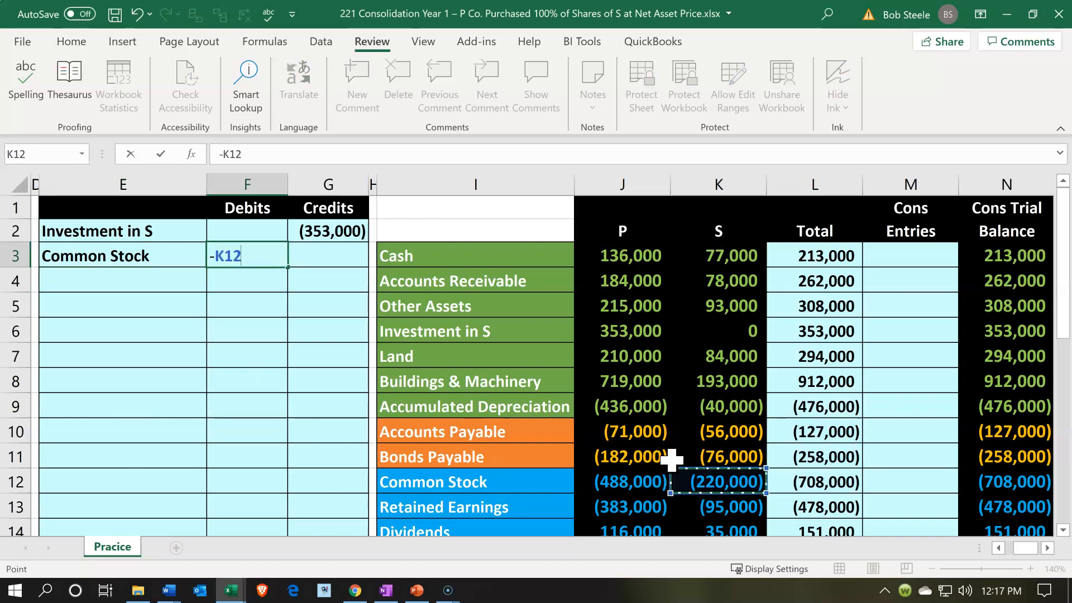
pyautogui.press('Return')
# Enter the elimination account name in E4 by linking it to Retained Earnings with =I13
pyautogui.press('Left')
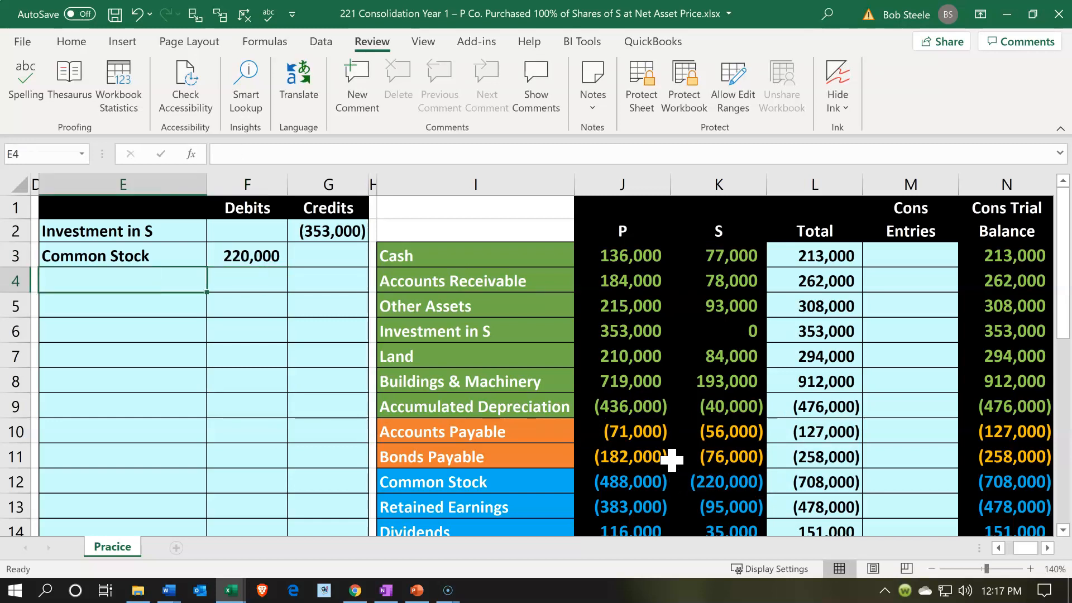
pyautogui.write('=')
pyautogui.press('Down')
pyautogui.press('Down')
pyautogui.press('Down')
pyautogui.press('Down')
pyautogui.press('Down')
pyautogui.press('Down')
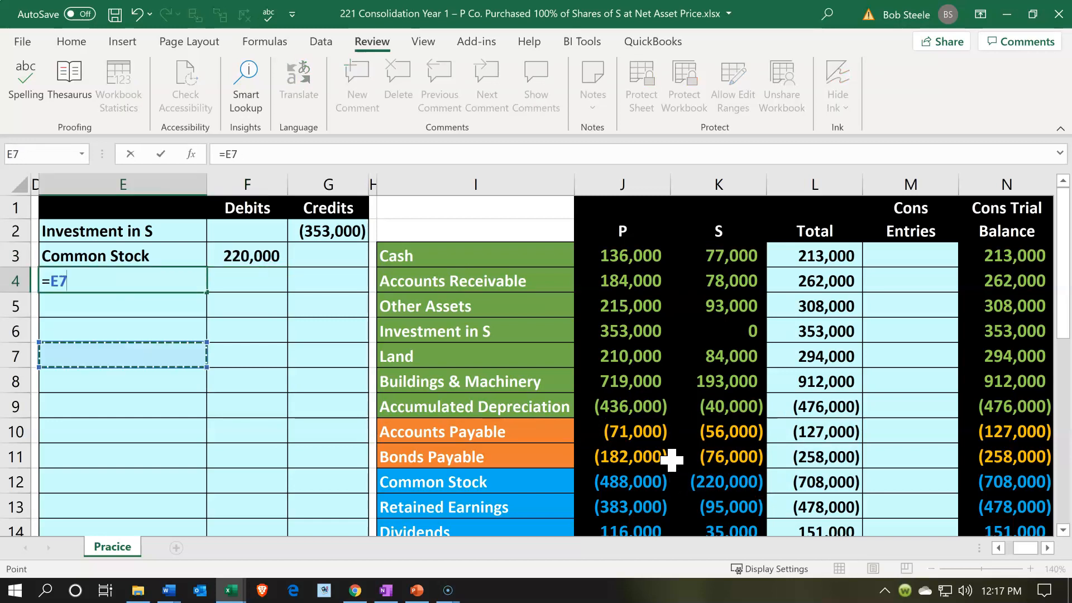
pyautogui.press('Down')
pyautogui.press('Down')
pyautogui.press('Down')
pyautogui.press('Right')
pyautogui.press('Right')
pyautogui.press('Right')
pyautogui.press('Right')
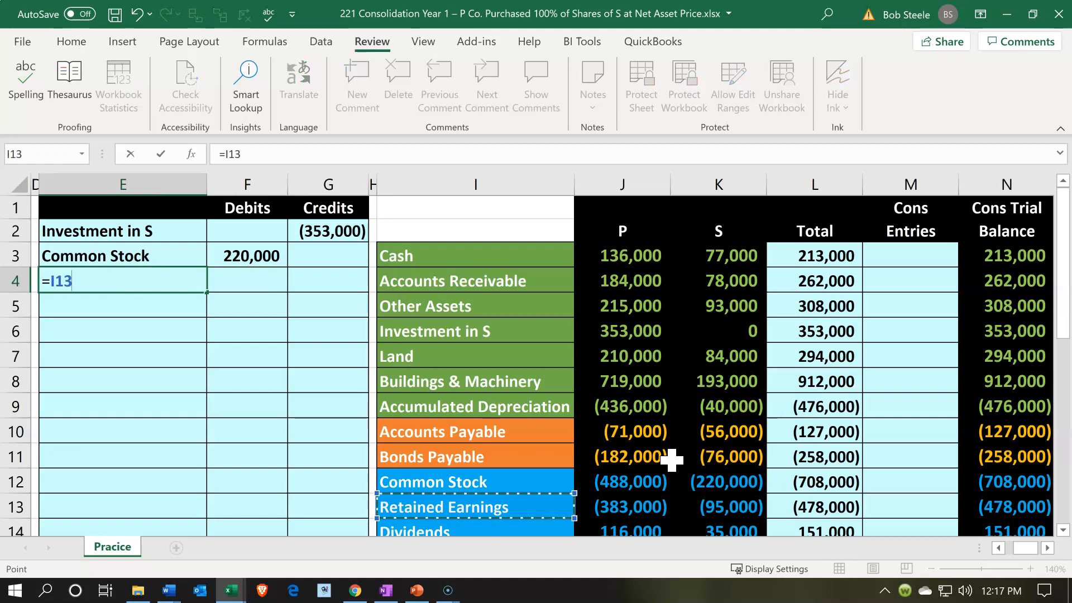
pyautogui.press('Return')
# Enter the Retained Earnings debit in F4 as the negative of S's Retained Earnings balance in K13
pyautogui.press('Right')
pyautogui.press('Up')
pyautogui.write('-')
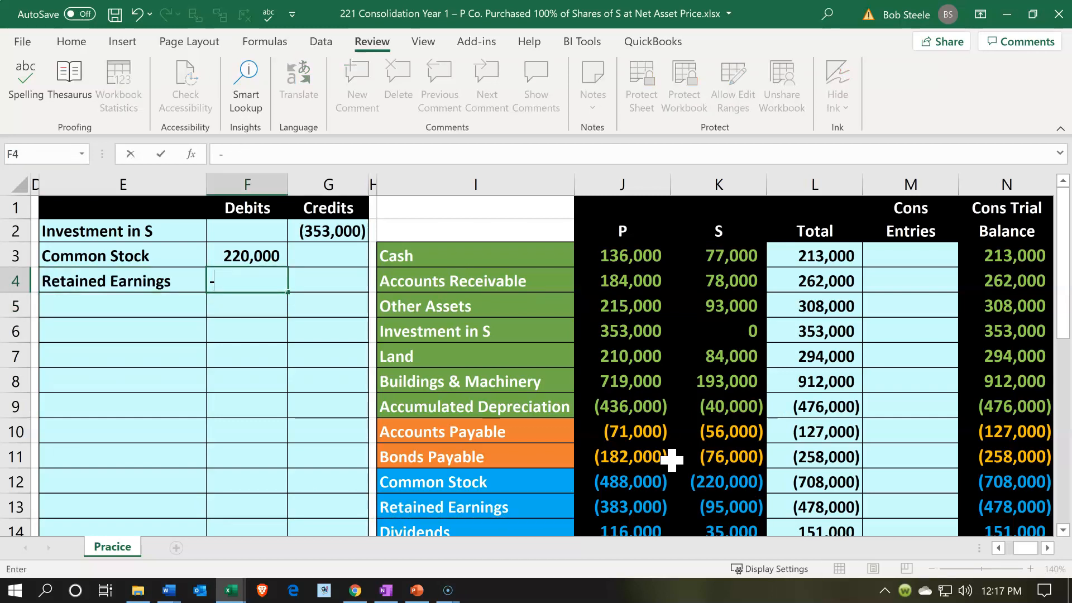
pyautogui.press('Down')
pyautogui.press('Down')
pyautogui.press('Down')
pyautogui.press('Down')
pyautogui.press('Down')
pyautogui.press('Down')
pyautogui.press('Down')
pyautogui.press('Down')
pyautogui.press('Right')
pyautogui.press('Right')
pyautogui.press('Right')
pyautogui.press('Right')
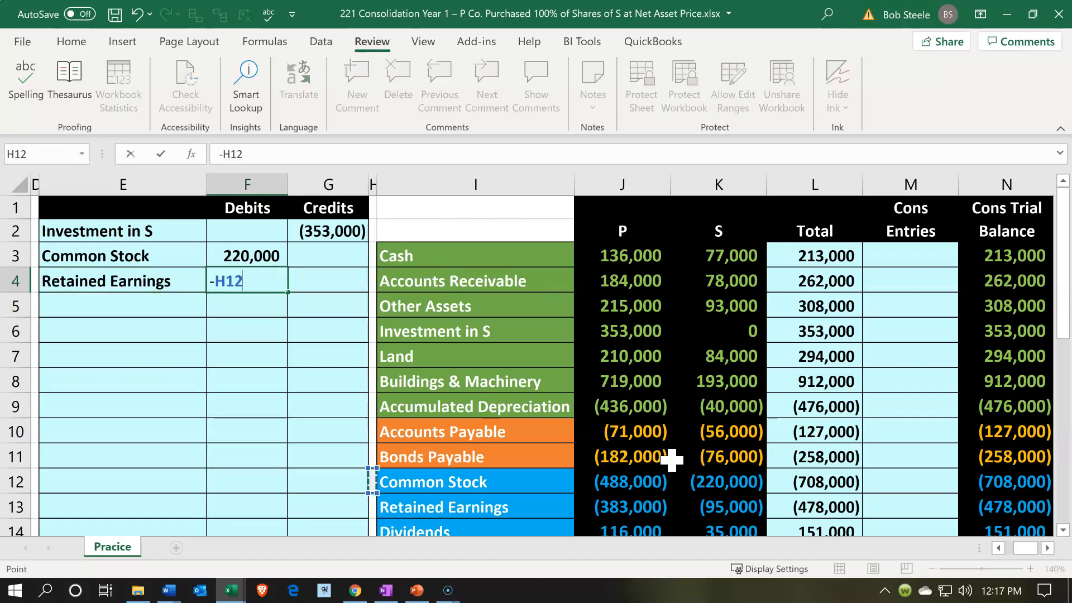
pyautogui.press('Right')
pyautogui.press('Right')
pyautogui.press('Down')
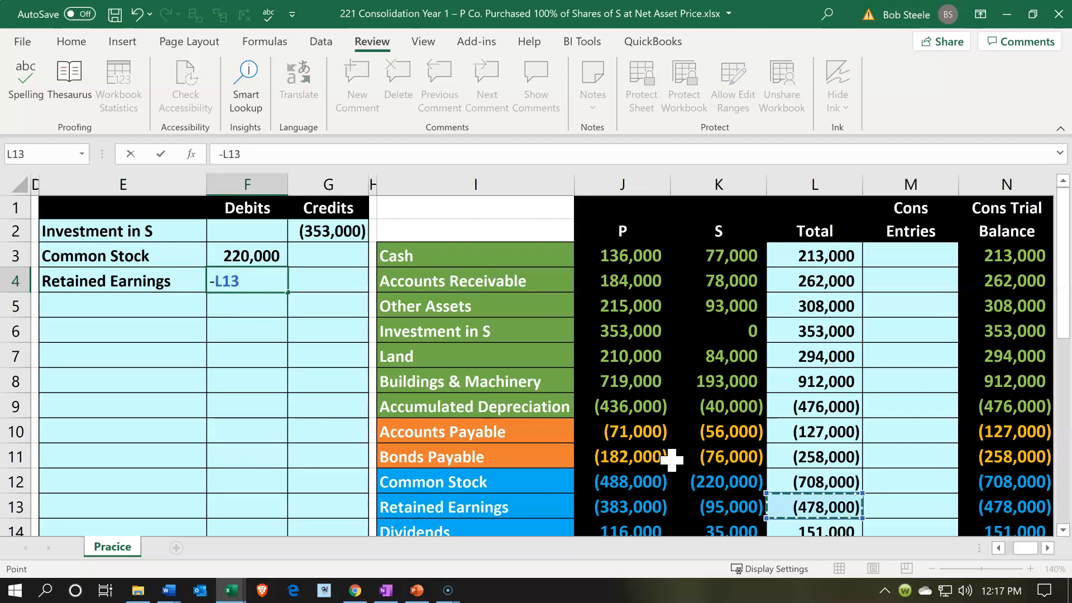
pyautogui.press('Left')
pyautogui.press('Return')
# Complete the Retained Earnings debit in F4 with -K13, and link the account name in E5 to Dividends with =I14
pyautogui.press('Left')
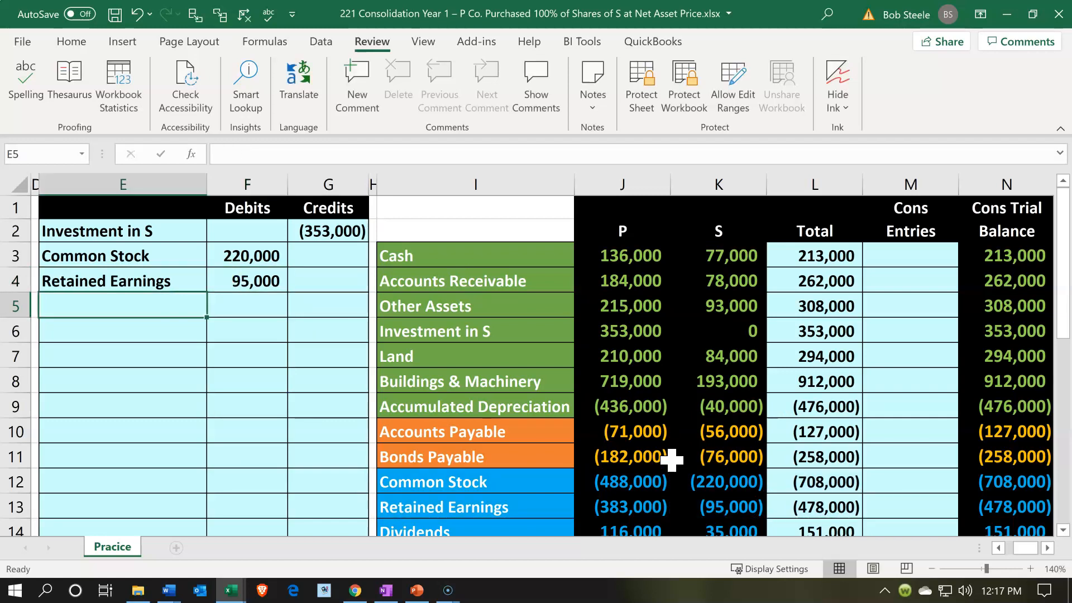
pyautogui.scroll(-1, 672, 459)
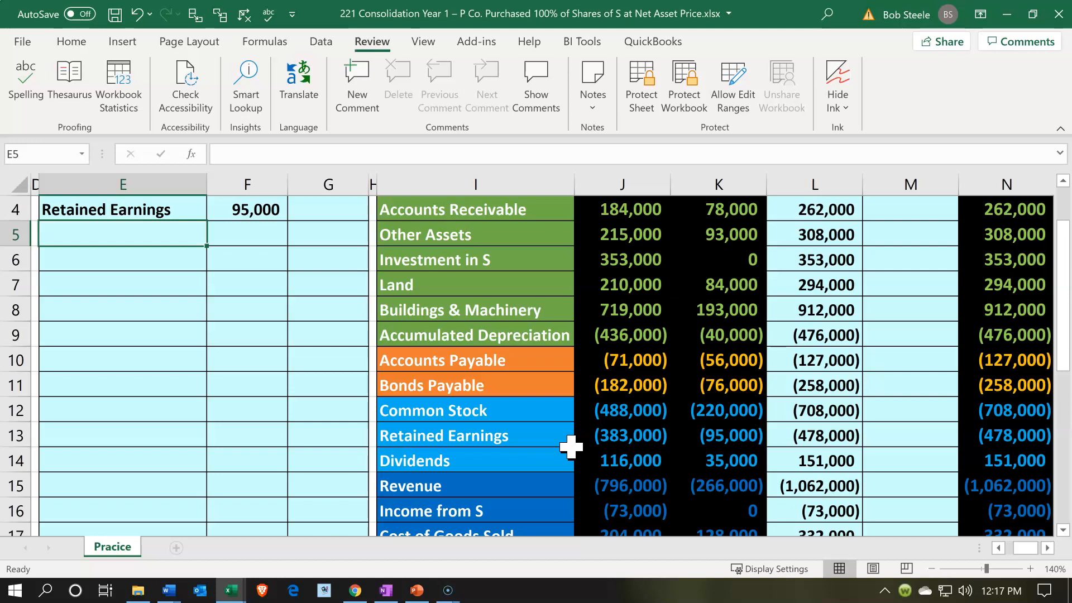
pyautogui.click(560, 459)
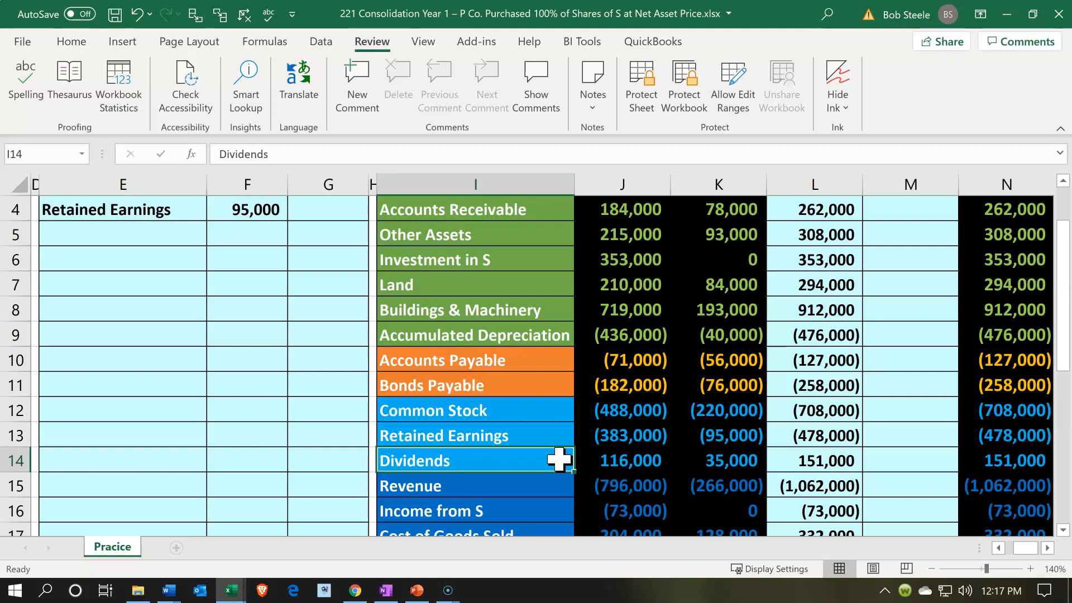
pyautogui.click(549, 456)
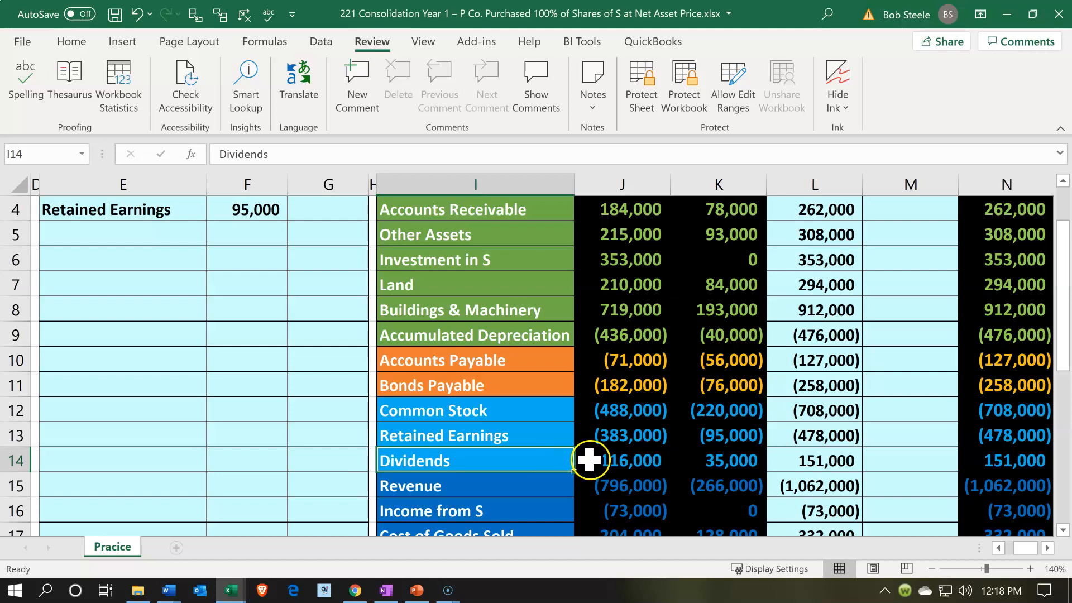
pyautogui.click(719, 460)
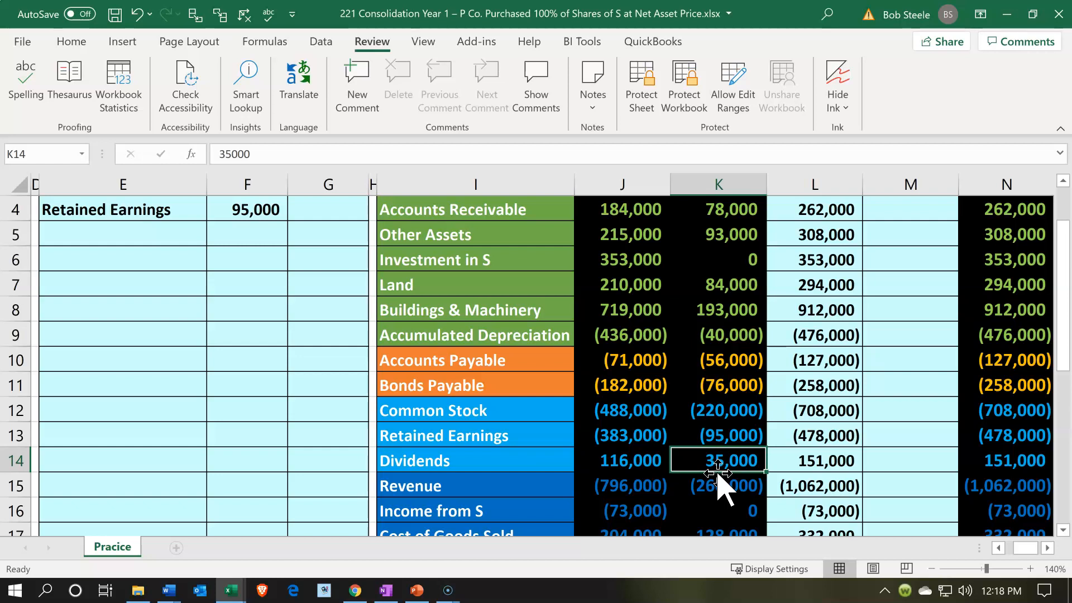
pyautogui.click(152, 239)
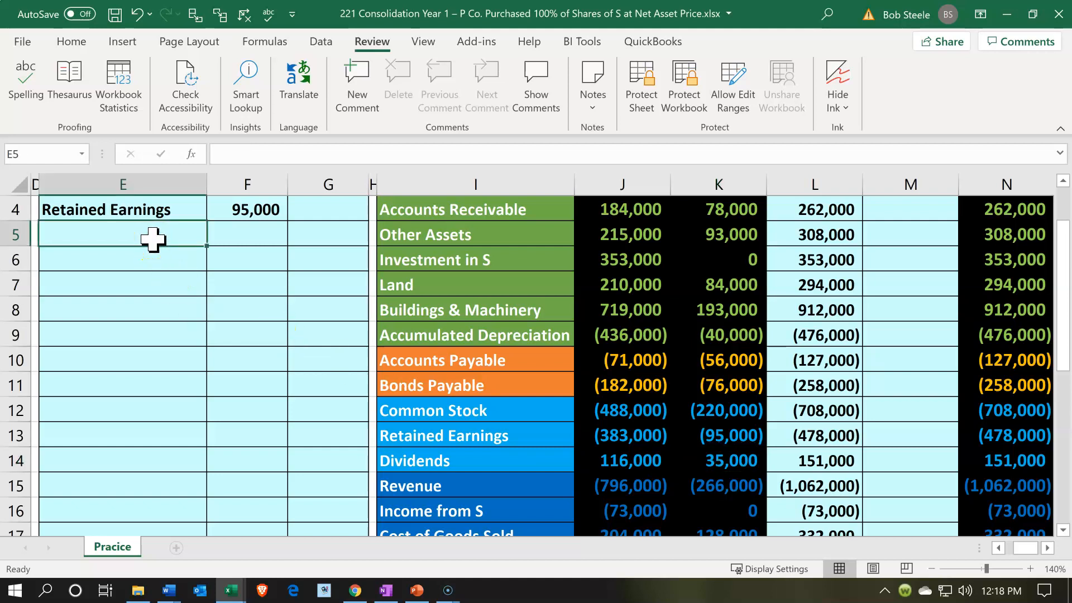
pyautogui.write('=')
pyautogui.press('Down')
pyautogui.press('Down')
pyautogui.press('Down')
pyautogui.press('Down')
pyautogui.press('Down')
pyautogui.press('Down')
pyautogui.press('Down')
pyautogui.press('Down')
pyautogui.press('Down')
pyautogui.press('Down')
pyautogui.press('Right')
pyautogui.press('Right')
pyautogui.press('Right')
pyautogui.press('Right')
pyautogui.press('Up')
pyautogui.press('Return')
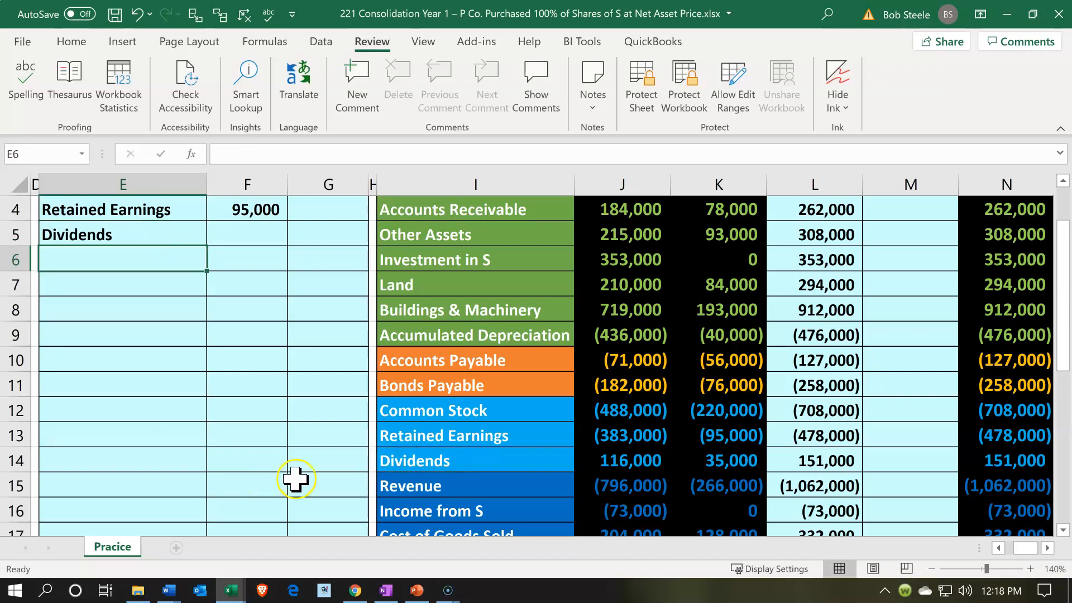
# Enter the Dividends credit in G5 as the negative of S's Dividends balance with -K14
pyautogui.click(382, 431)
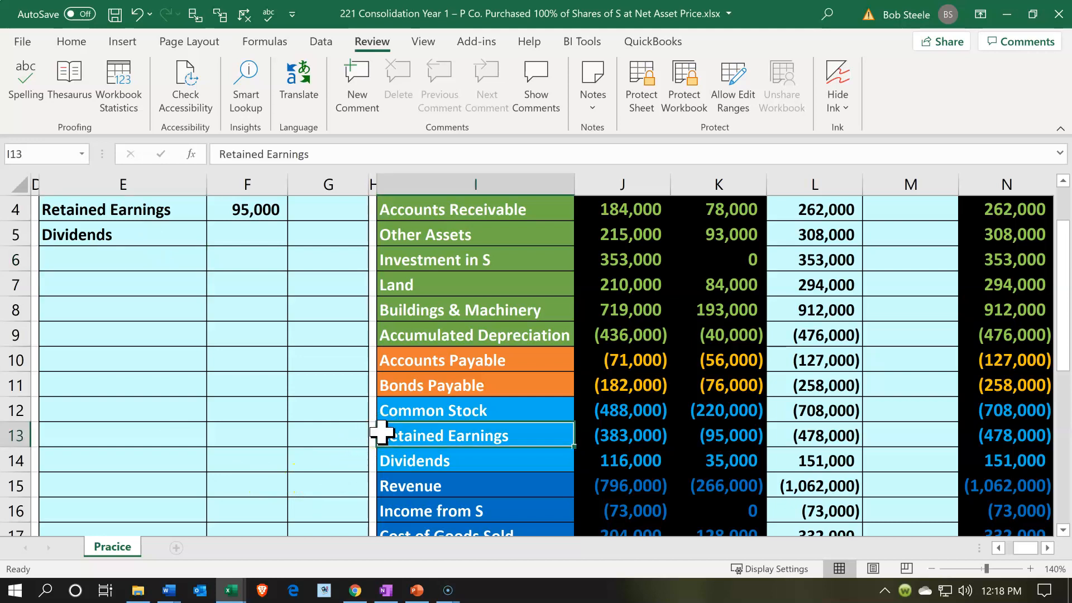
pyautogui.click(750, 441)
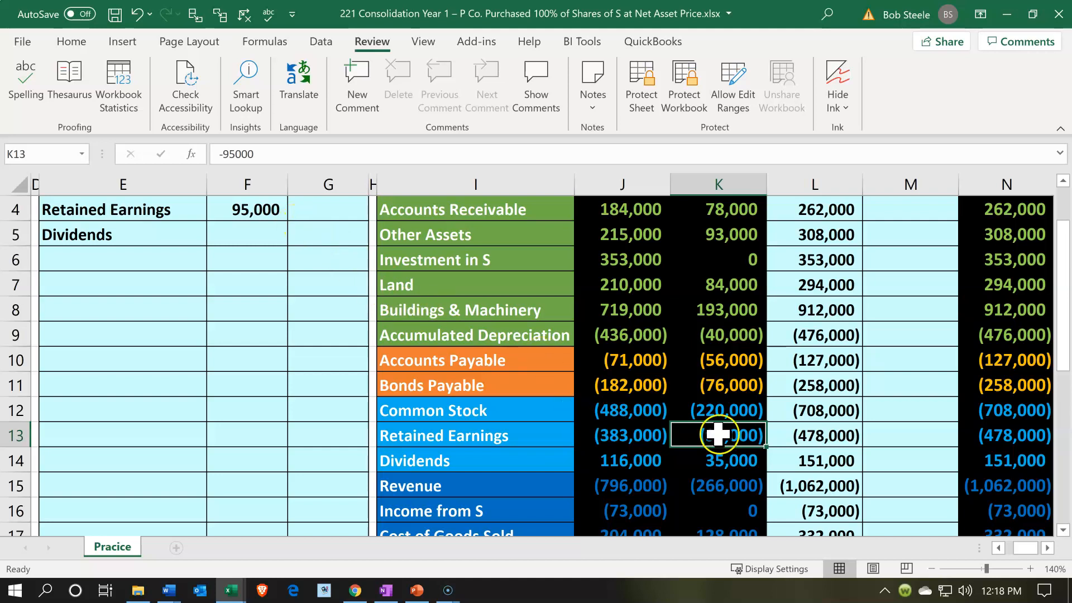
pyautogui.click(712, 461)
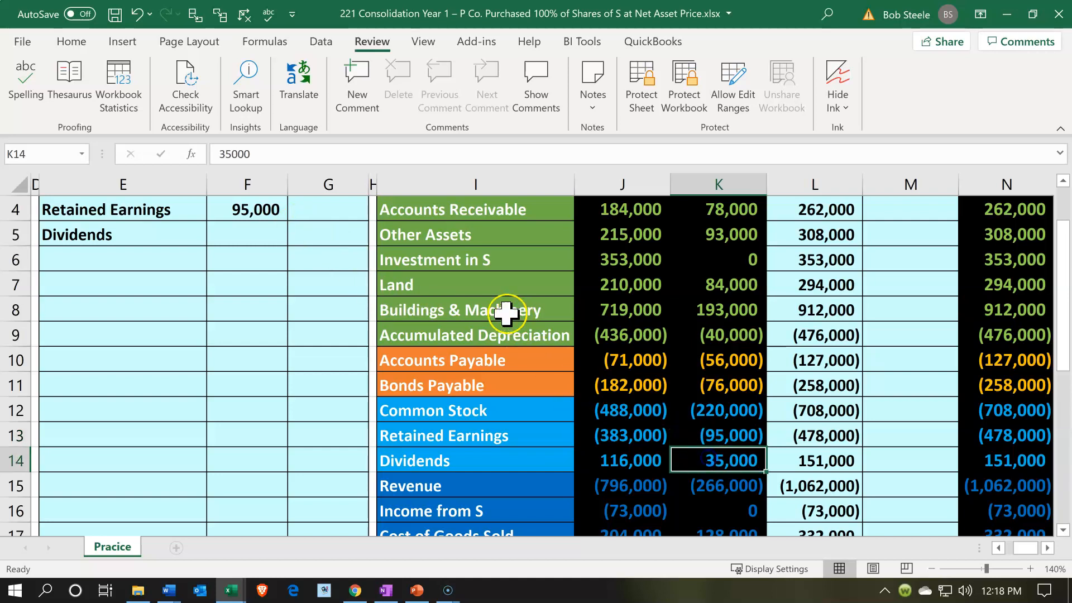
pyautogui.click(330, 239)
pyautogui.write('-')
pyautogui.press('Down')
pyautogui.press('Down')
pyautogui.press('Down')
pyautogui.press('Down')
pyautogui.press('Down')
pyautogui.press('Down')
pyautogui.press('Down')
pyautogui.press('Down')
pyautogui.press('Right')
pyautogui.press('Right')
pyautogui.press('Right')
pyautogui.press('Right')
pyautogui.press('Right')
pyautogui.press('Down')
pyautogui.press('Left')
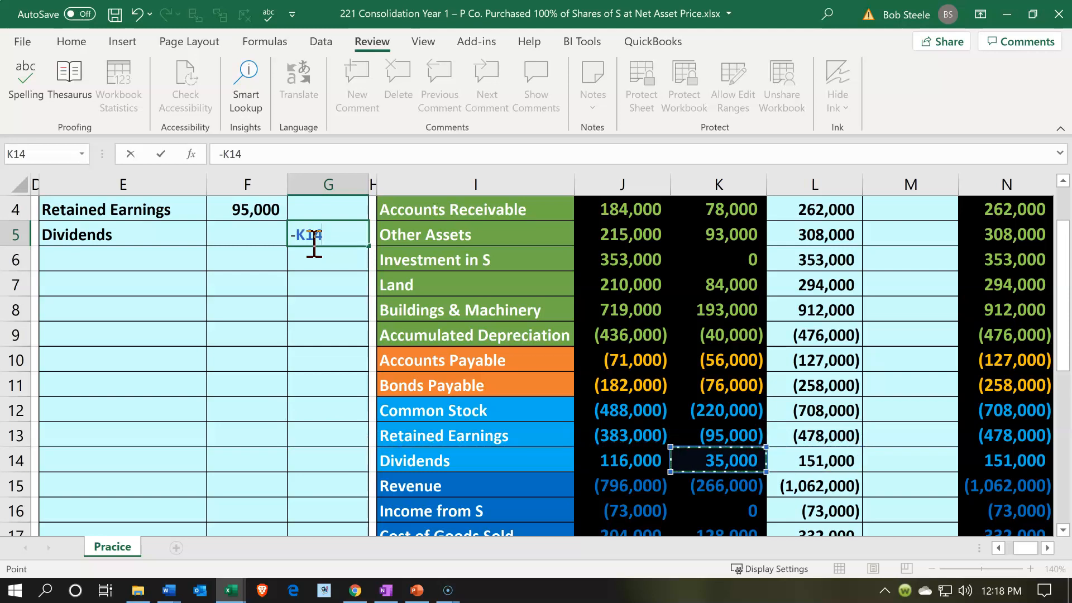
pyautogui.press('Return')
pyautogui.press('Left')
pyautogui.press('Left')
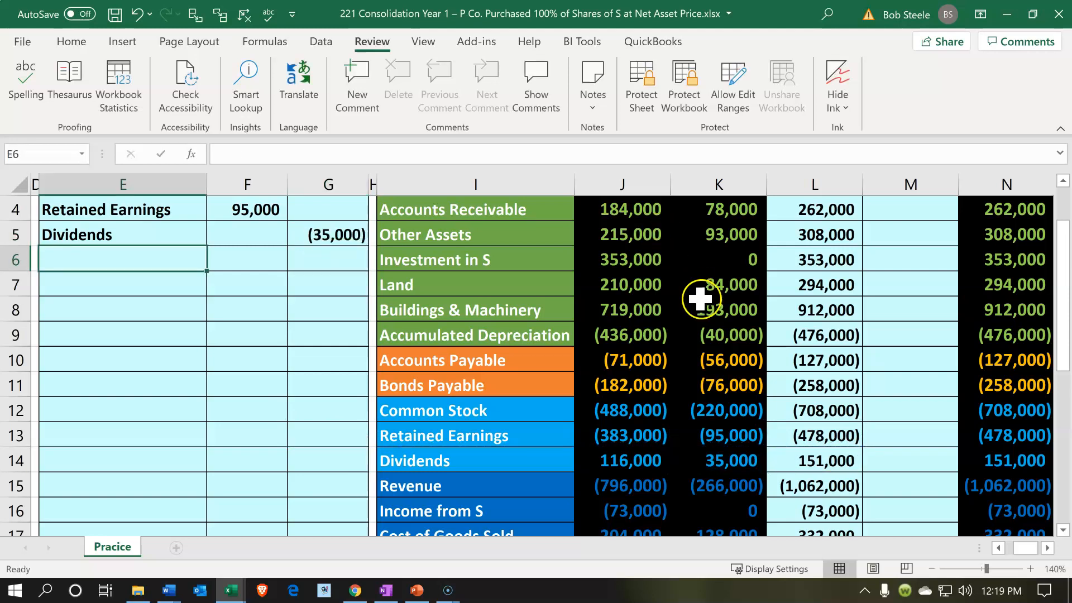
# Compare S's revenue and expense balances in K15:K19 with P's Income from S in J16 and the journal entries beneath the worksheet
pyautogui.scroll(-1, 614, 395)
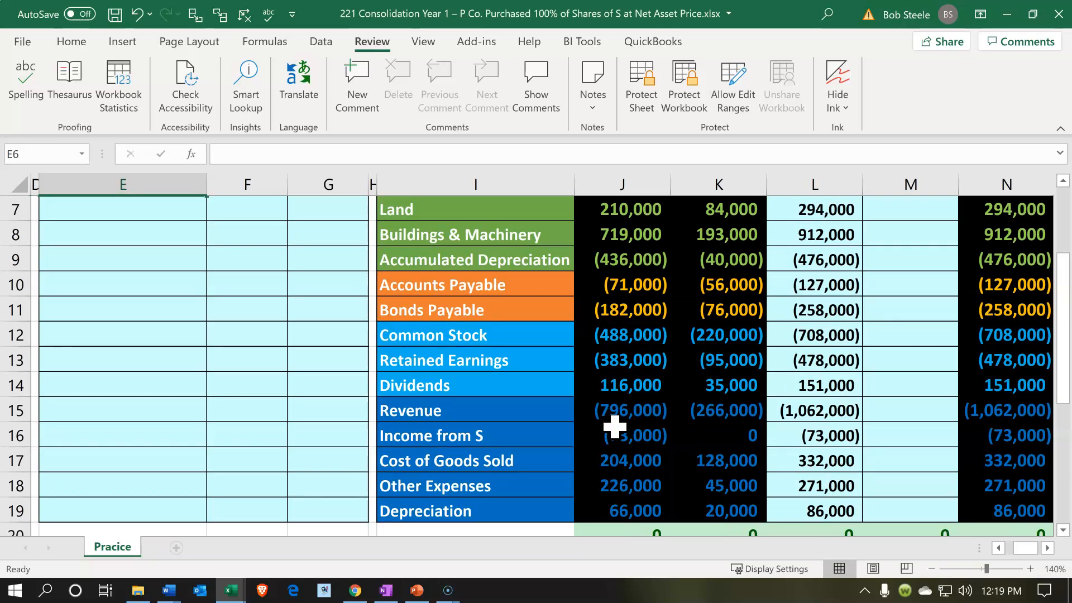
pyautogui.scroll(-1, 614, 427)
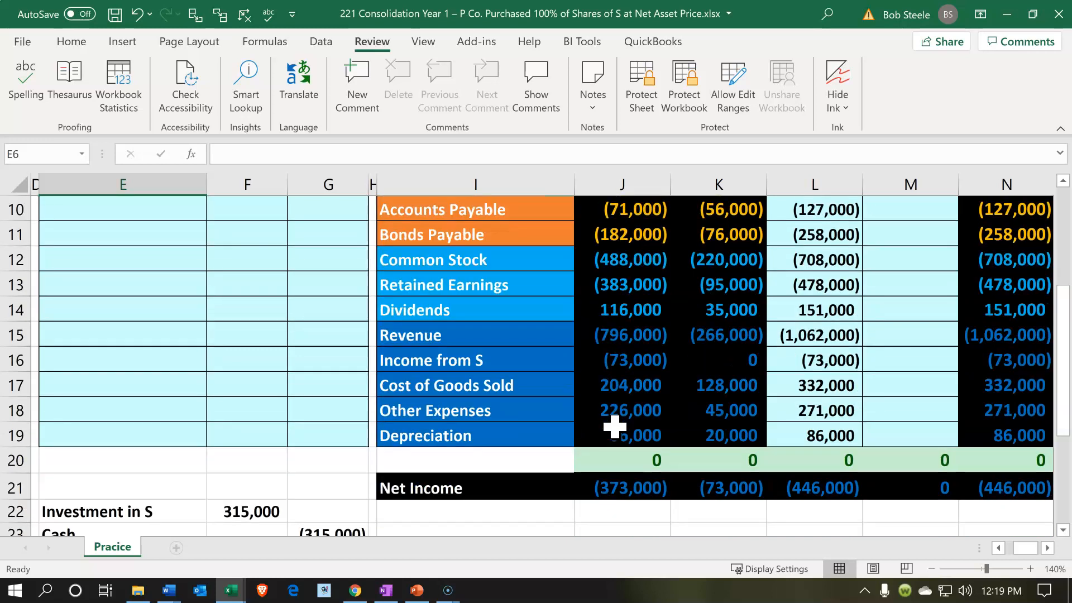
pyautogui.moveTo(706, 334); pyautogui.dragTo(712, 445)
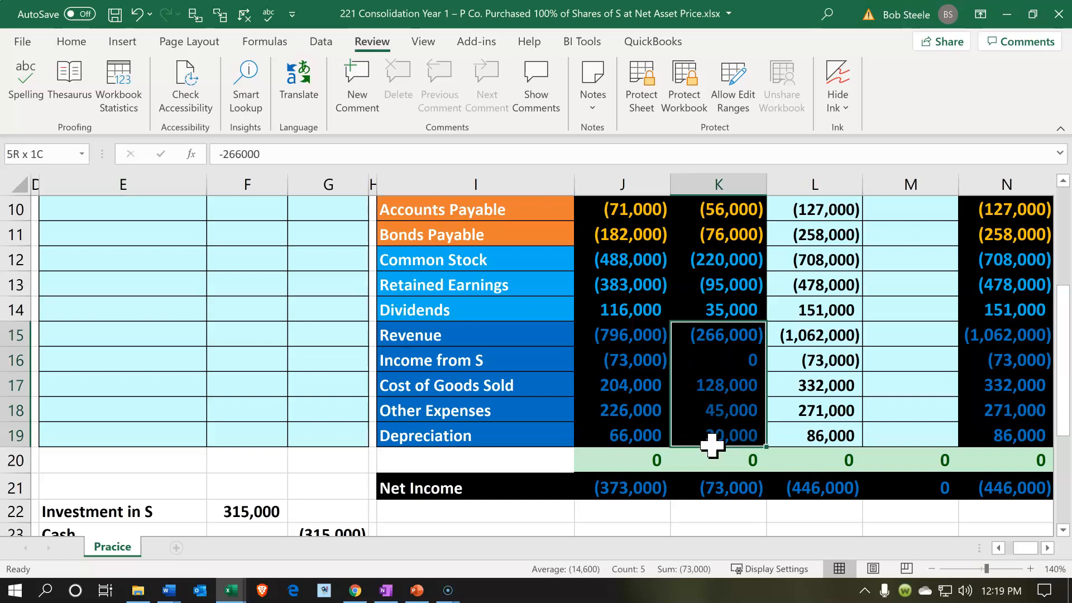
pyautogui.moveTo(712, 445); pyautogui.dragTo(712, 445)
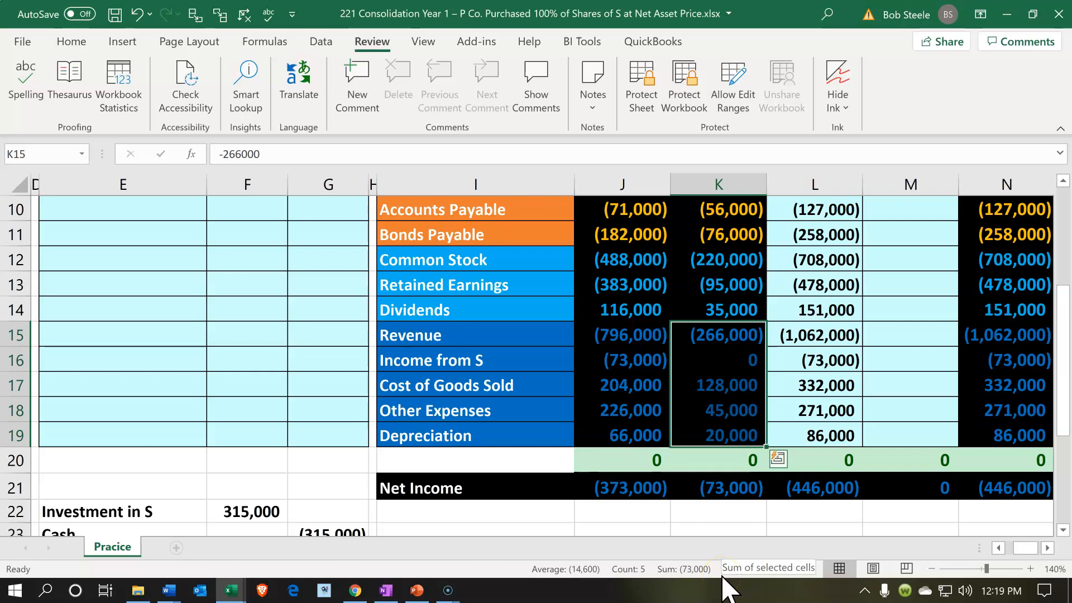
pyautogui.click(625, 363)
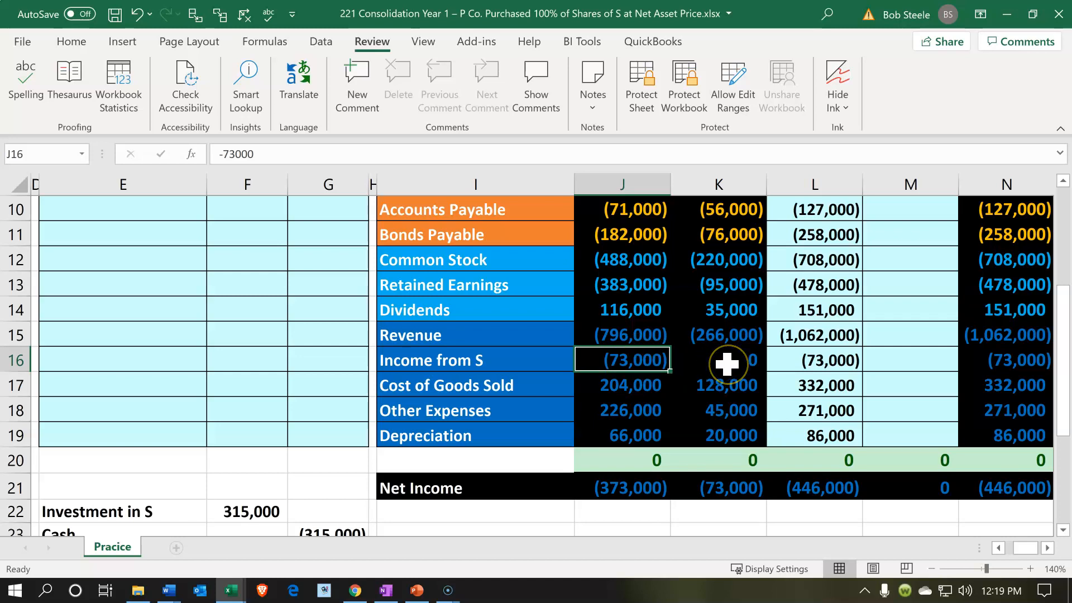
pyautogui.moveTo(718, 341); pyautogui.dragTo(645, 410)
pyautogui.click(637, 362)
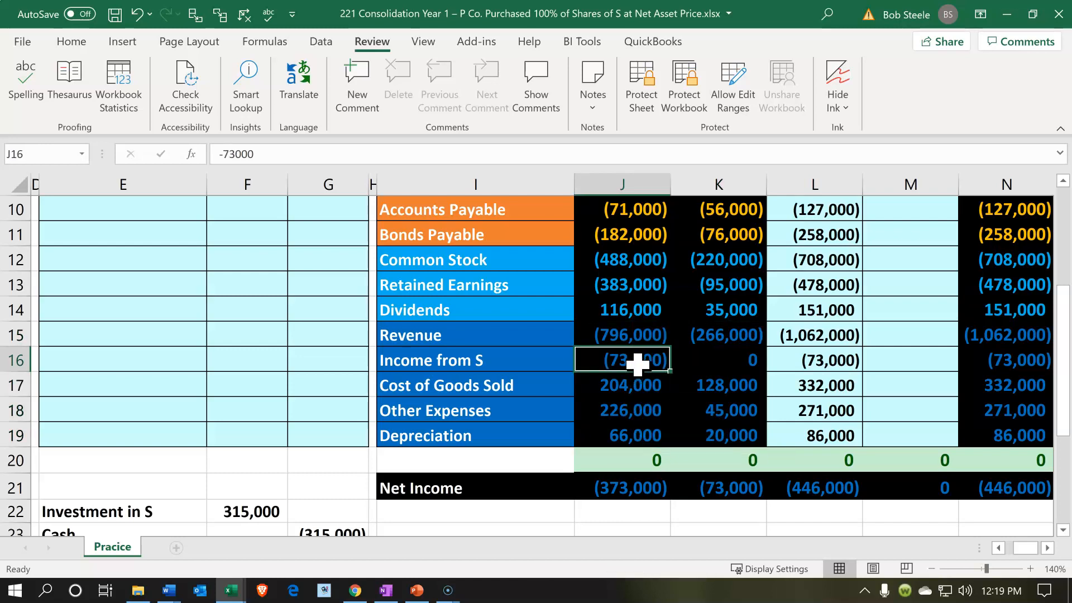
pyautogui.click(129, 438)
pyautogui.scroll(-2, 130, 441)
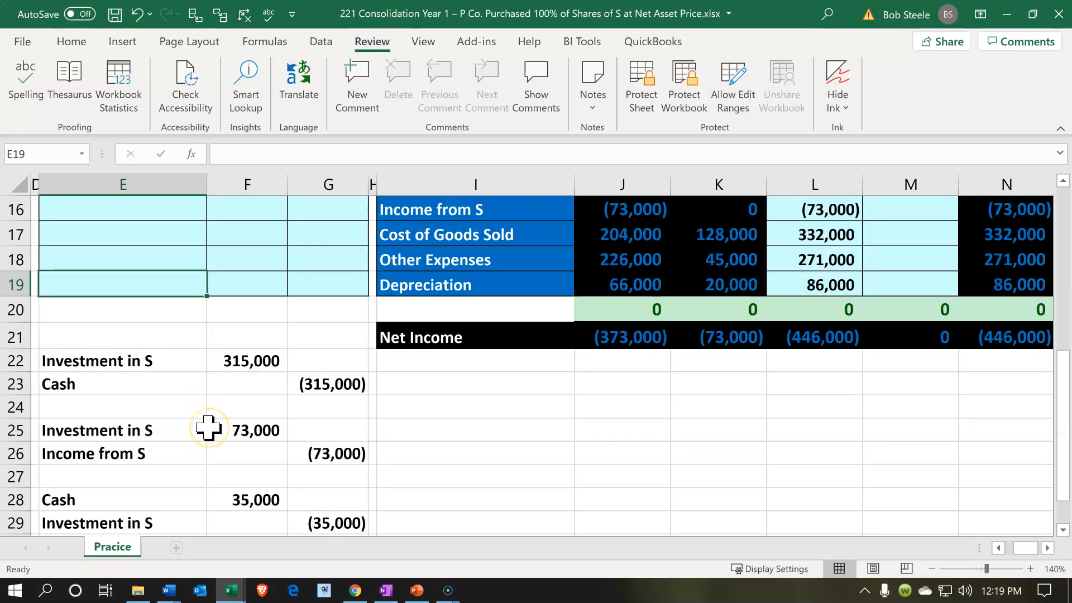
pyautogui.scroll(1, 558, 357)
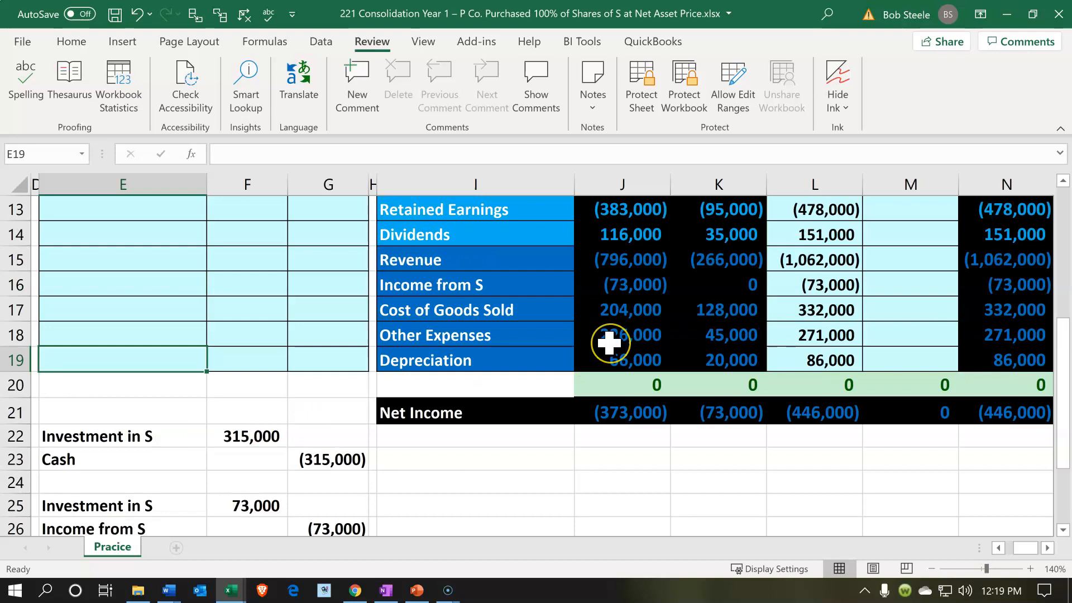
pyautogui.scroll(4, 206, 387)
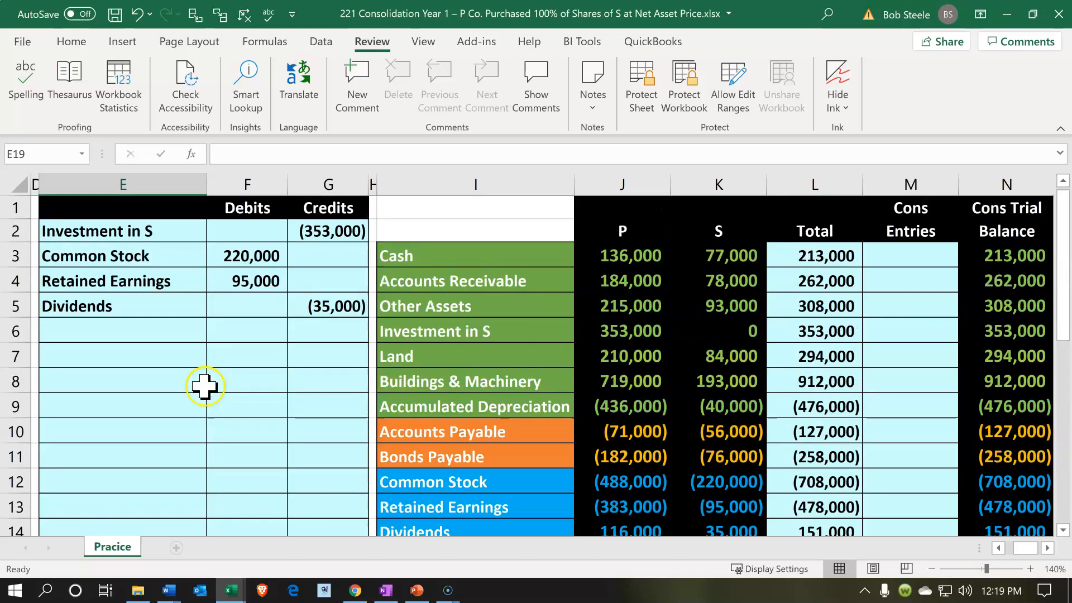
# Enter the elimination account name in E6 by linking it to Income from S with =I16
pyautogui.click(124, 331)
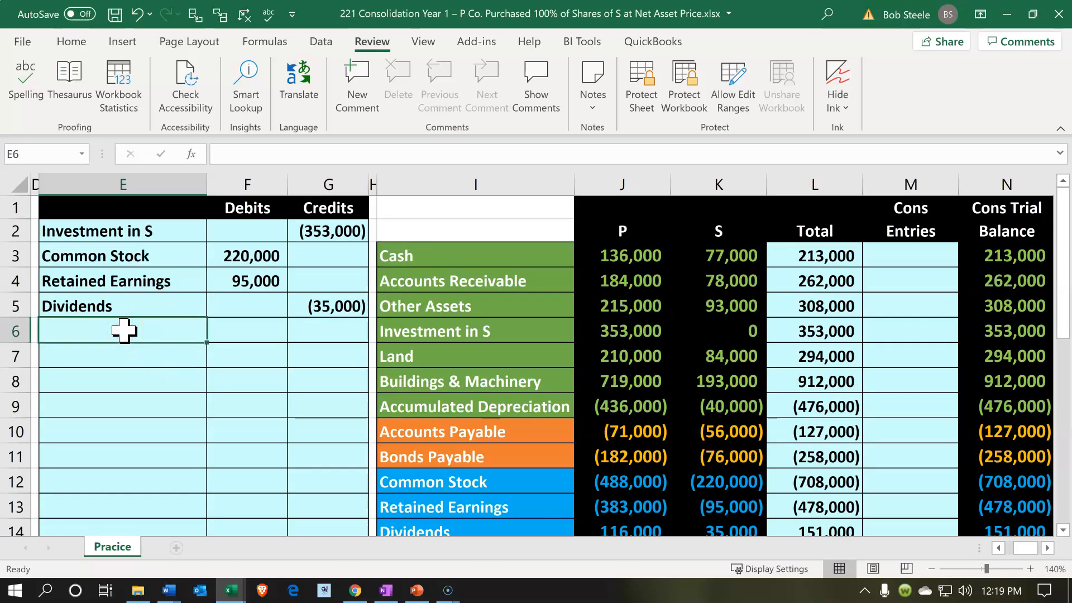
pyautogui.write('=')
pyautogui.press('Down')
pyautogui.press('Down')
pyautogui.press('Down')
pyautogui.press('Down')
pyautogui.press('Down')
pyautogui.press('Down')
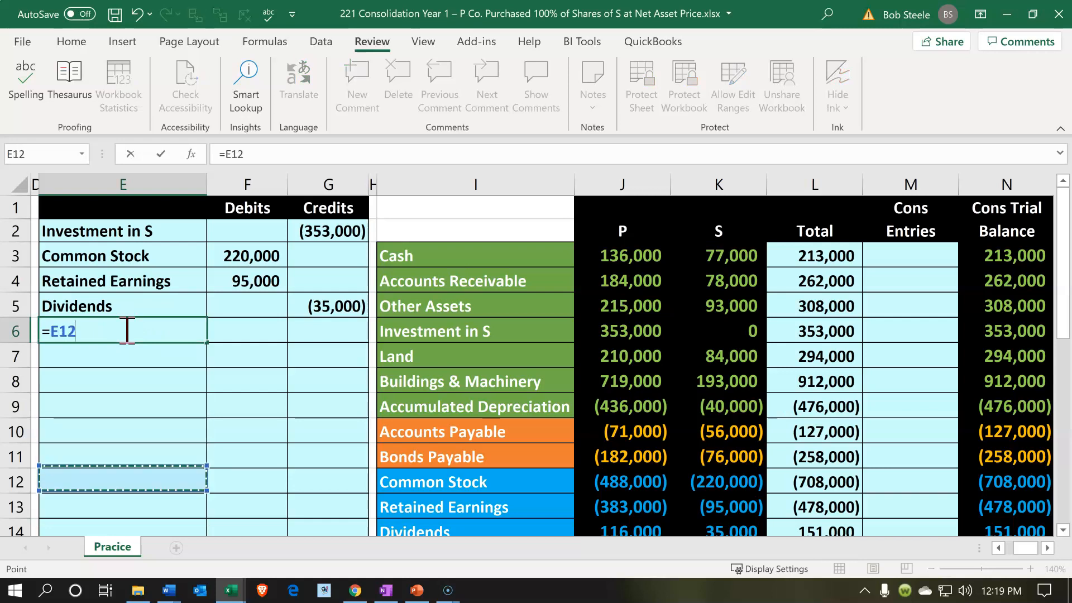
pyautogui.press('Down')
pyautogui.press('Down')
pyautogui.press('Down')
pyautogui.press('Down')
pyautogui.press('Down')
pyautogui.press('Down')
pyautogui.press('Right')
pyautogui.press('Right')
pyautogui.press('Right')
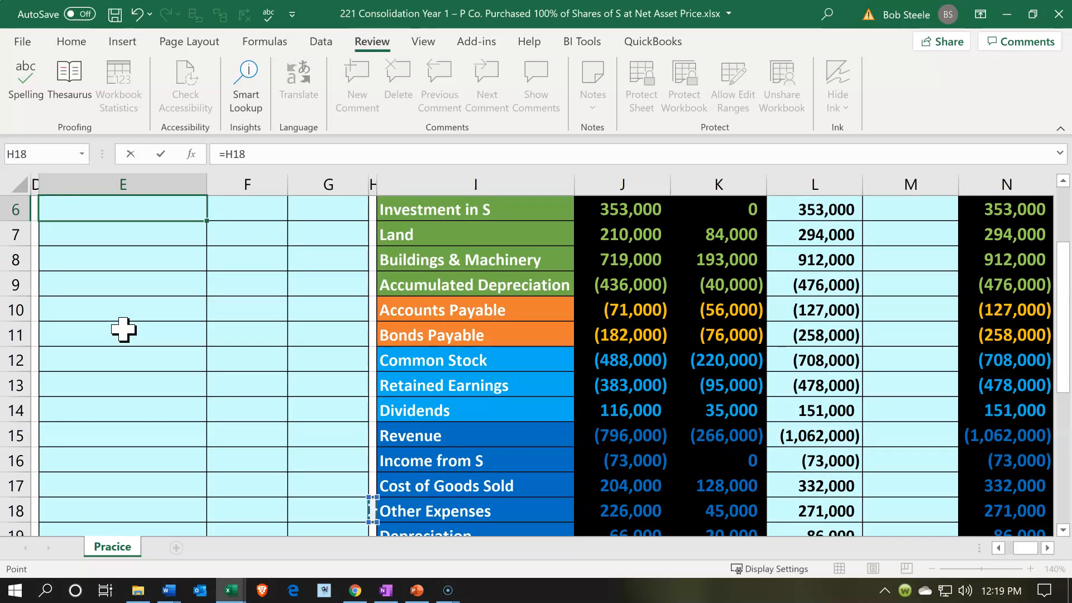
pyautogui.press('Down')
pyautogui.press('Down')
pyautogui.press('Right')
pyautogui.press('Up')
pyautogui.press('Up')
pyautogui.press('Up')
pyautogui.press('Up')
pyautogui.press('Up')
pyautogui.press('Down')
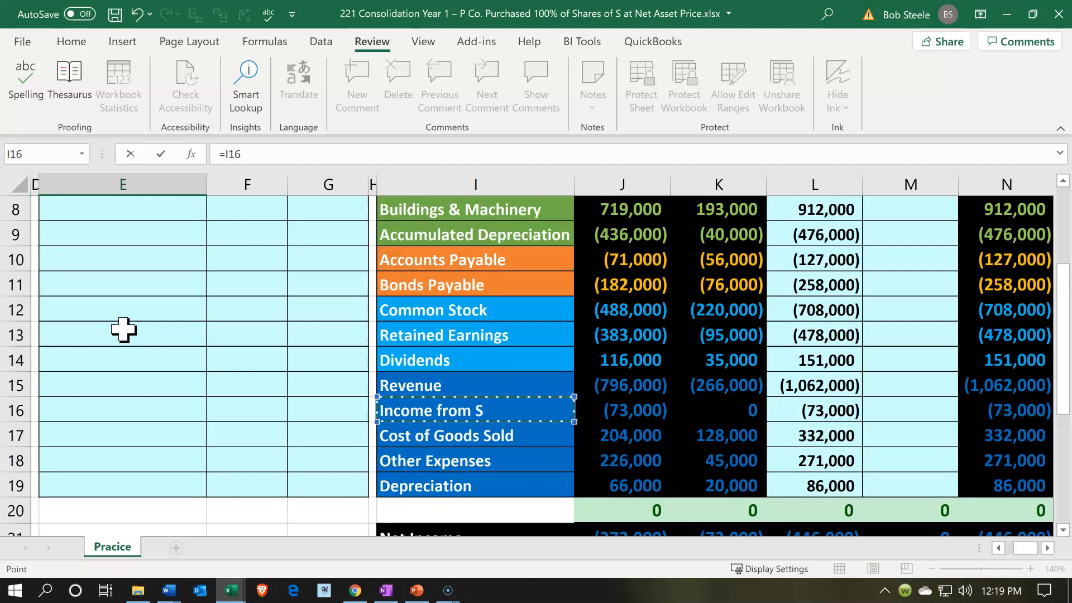
pyautogui.press('Return')
# Enter the Income from S debit in F6 as the negative of P's Income from S balance with =-J16
pyautogui.press('Up')
pyautogui.press('Up')
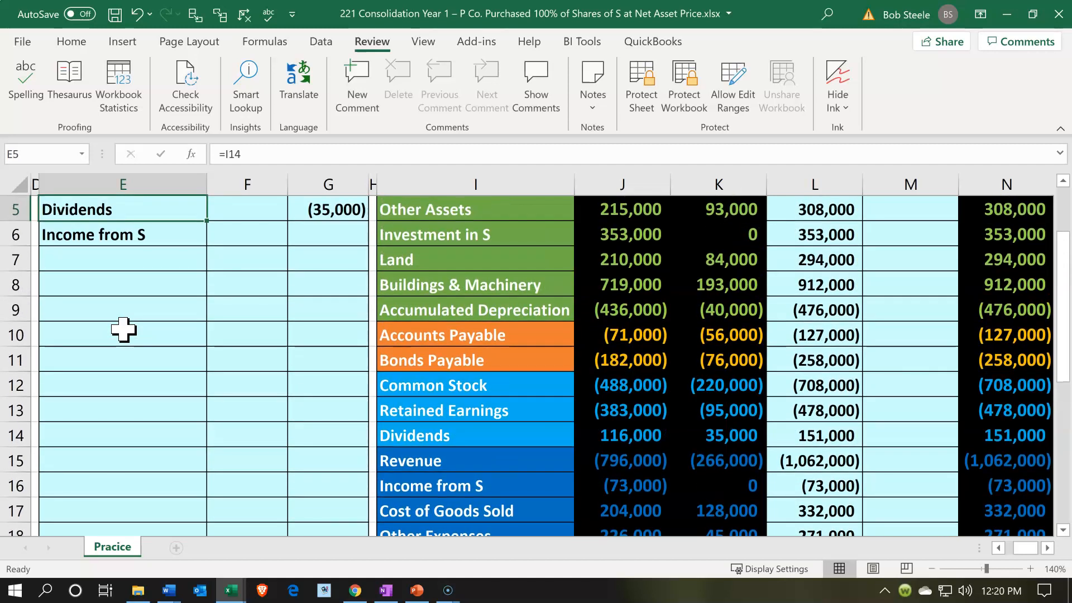
pyautogui.press('Down')
pyautogui.press('Right')
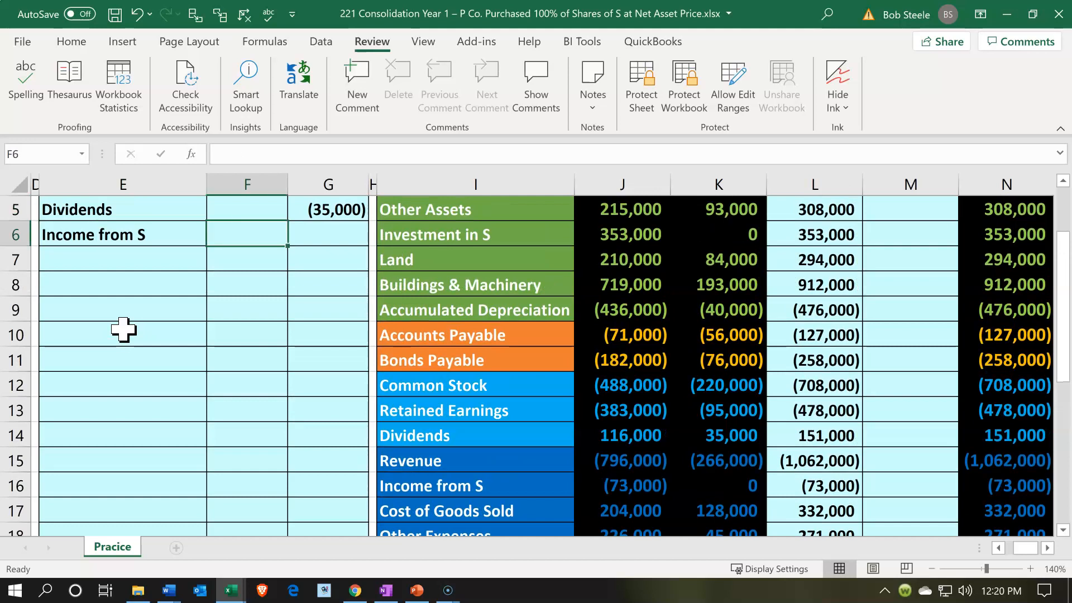
pyautogui.write('=')
pyautogui.press('Down')
pyautogui.press('Down')
pyautogui.press('Down')
pyautogui.press('Down')
pyautogui.press('Down')
pyautogui.press('Down')
pyautogui.press('Down')
pyautogui.press('Down')
pyautogui.press('Down')
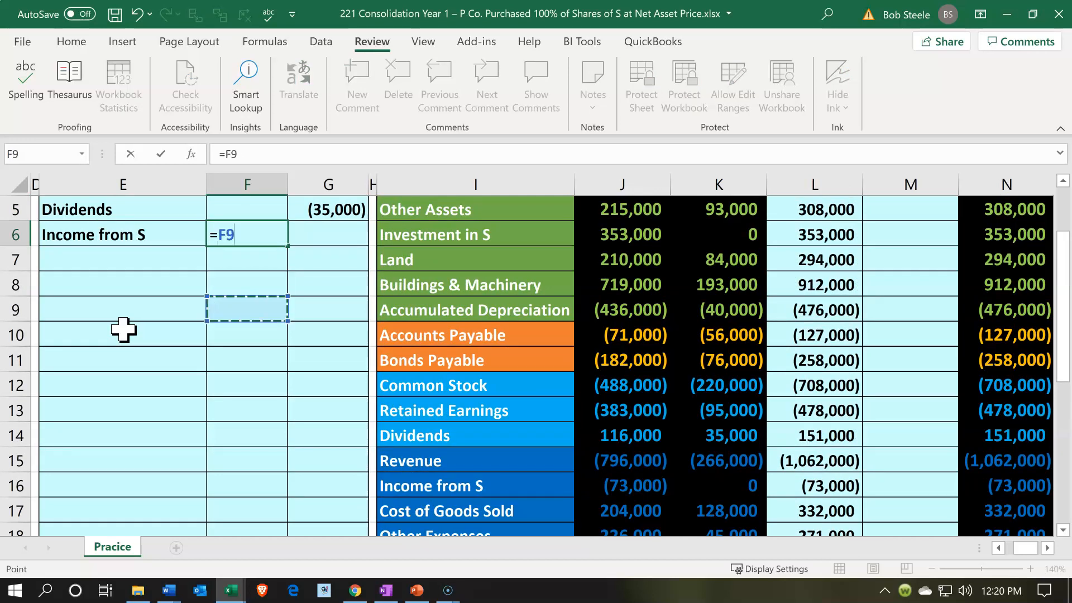
pyautogui.press('Right')
pyautogui.press('Right')
pyautogui.press('Right')
pyautogui.press('Right')
pyautogui.press('Right')
pyautogui.press('Down')
pyautogui.press('Left')
pyautogui.press('Return')
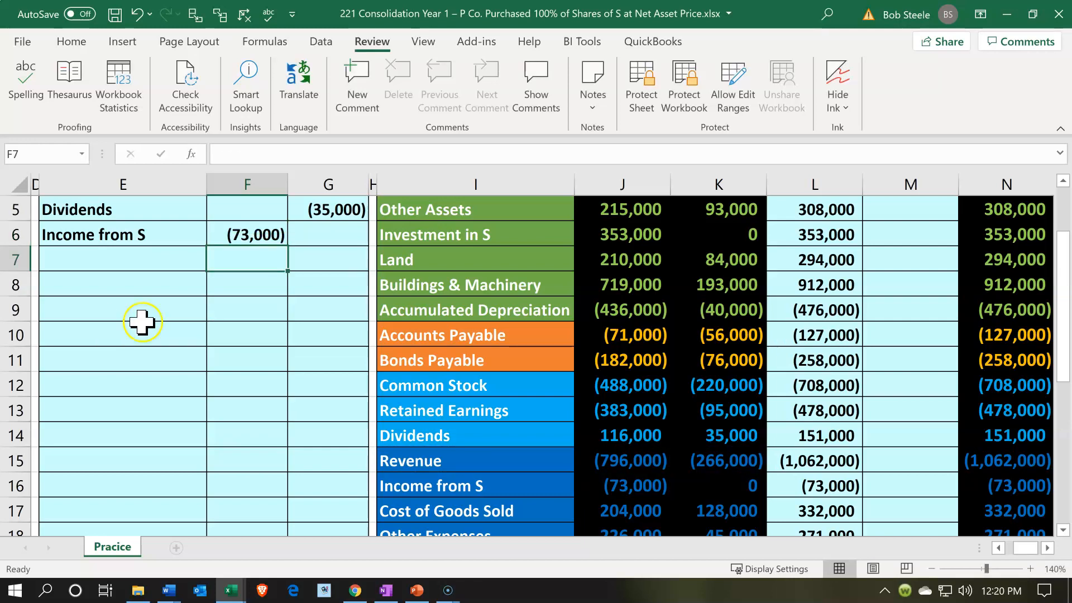
pyautogui.doubleClick(215, 226)
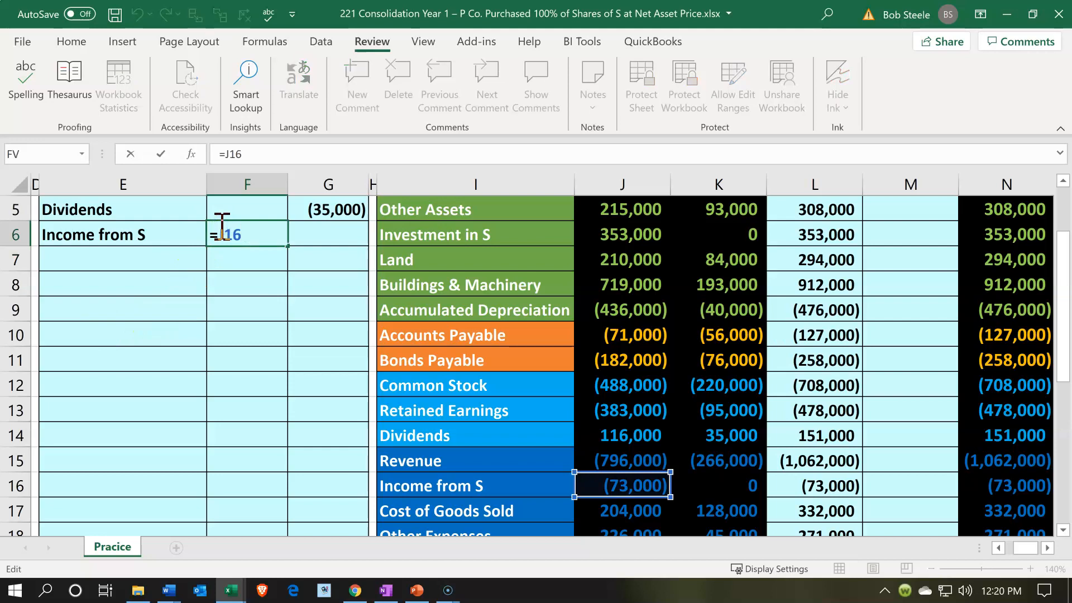
pyautogui.write('-')
pyautogui.press('Return')
# Check that the elimination entry balances by summing the debits in F2:F6, the credits in G2:G5, and the combined range F2:G6
pyautogui.click(246, 333)
pyautogui.scroll(1, 247, 333)
pyautogui.scroll(1, 247, 333)
pyautogui.moveTo(260, 231); pyautogui.dragTo(249, 347)
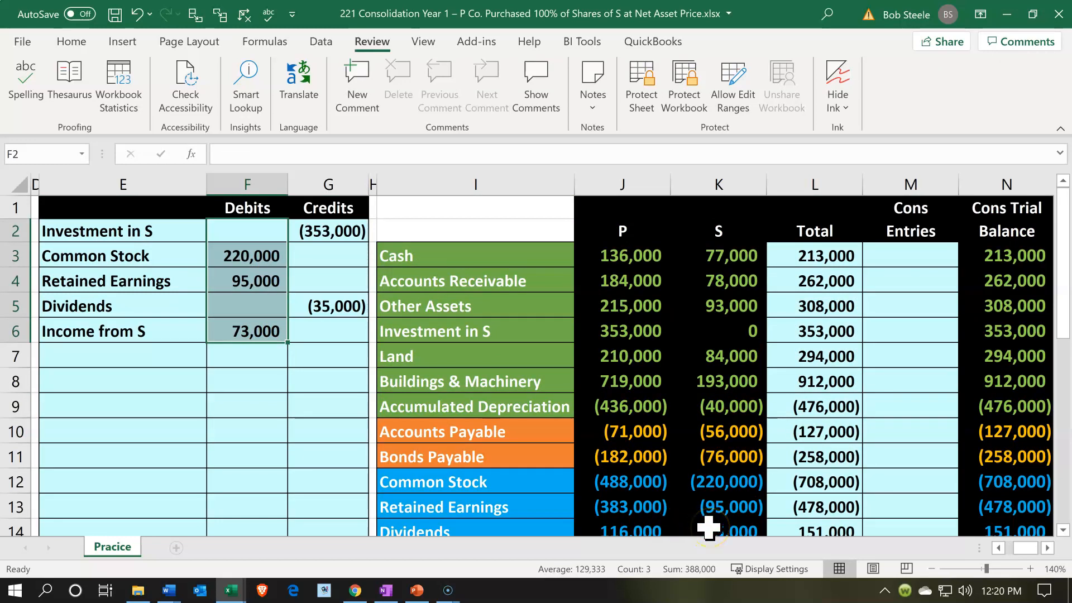
pyautogui.moveTo(330, 232); pyautogui.dragTo(316, 303)
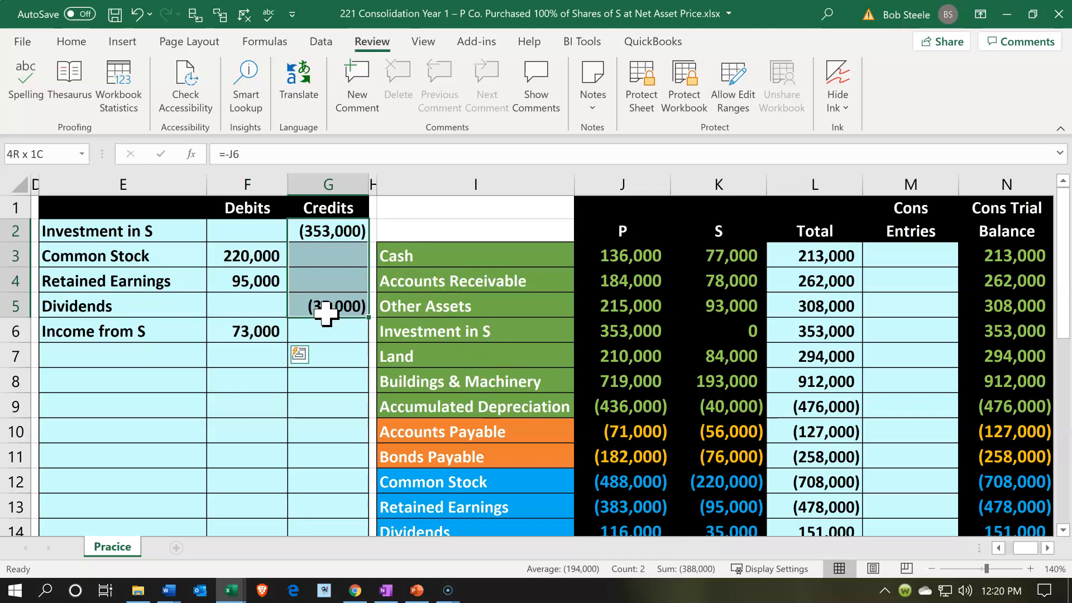
pyautogui.moveTo(270, 230); pyautogui.dragTo(305, 339)
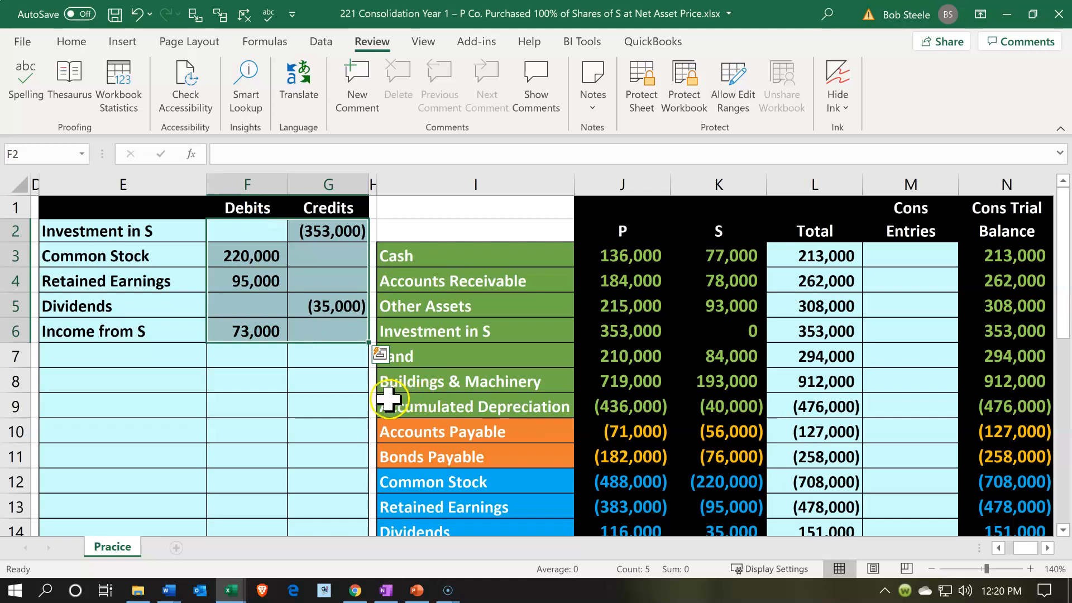
pyautogui.click(321, 416)
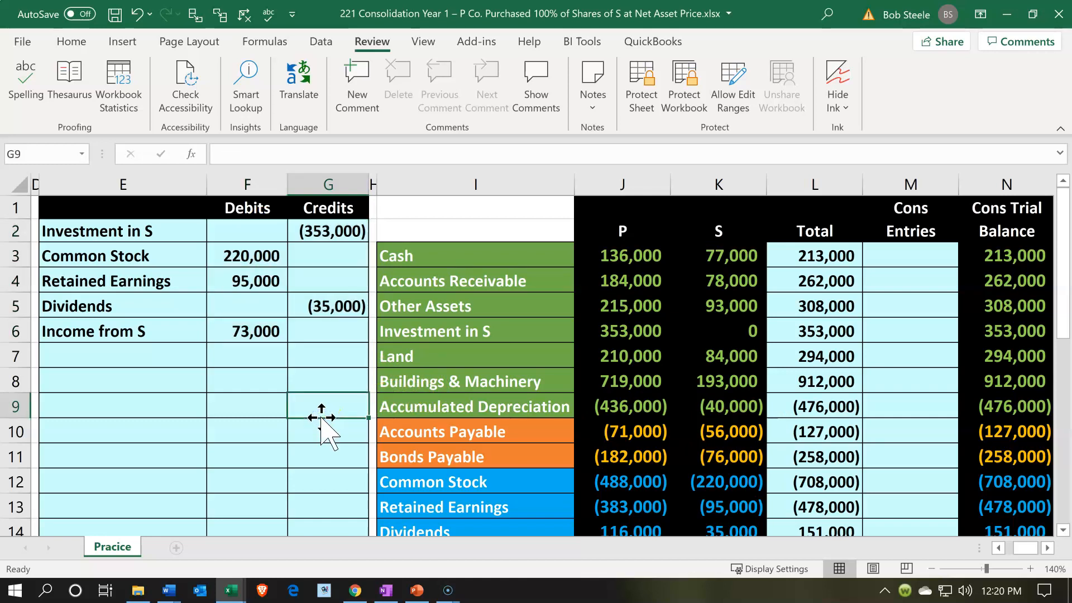
pyautogui.scroll(-5, 321, 415)
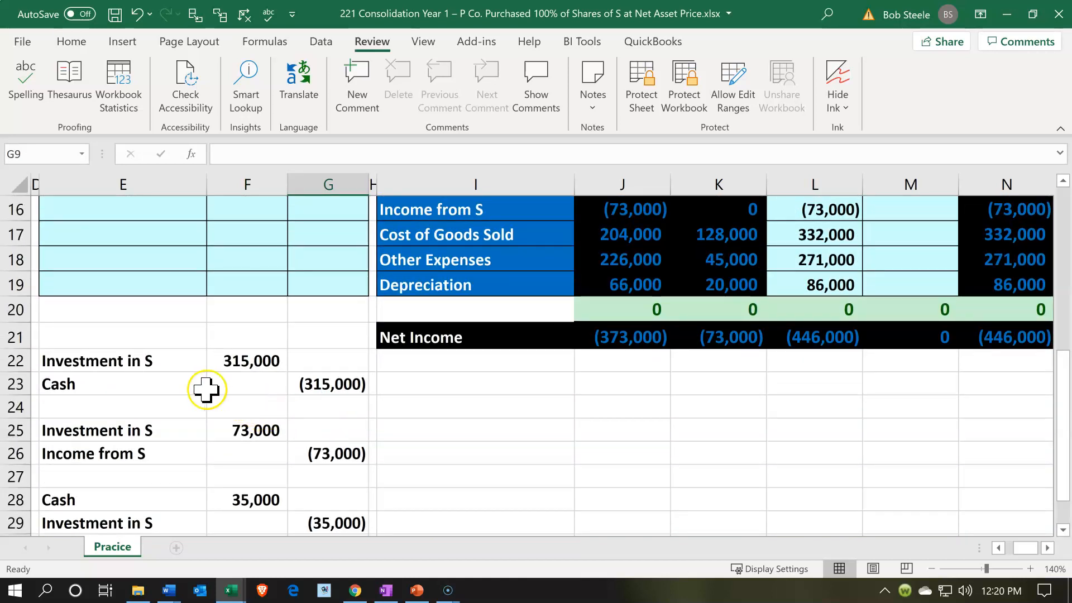
# Review P's journal entries in E22:G29, the P column of the worksheet, and the elimination entry in E2:G6
pyautogui.moveTo(179, 356); pyautogui.dragTo(324, 515)
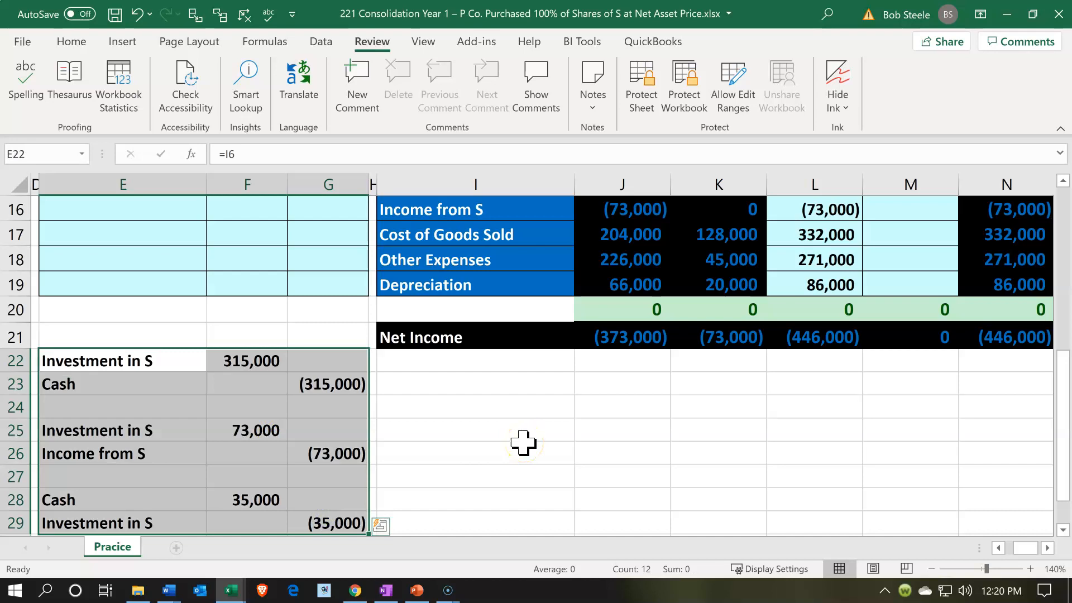
pyautogui.scroll(5, 523, 443)
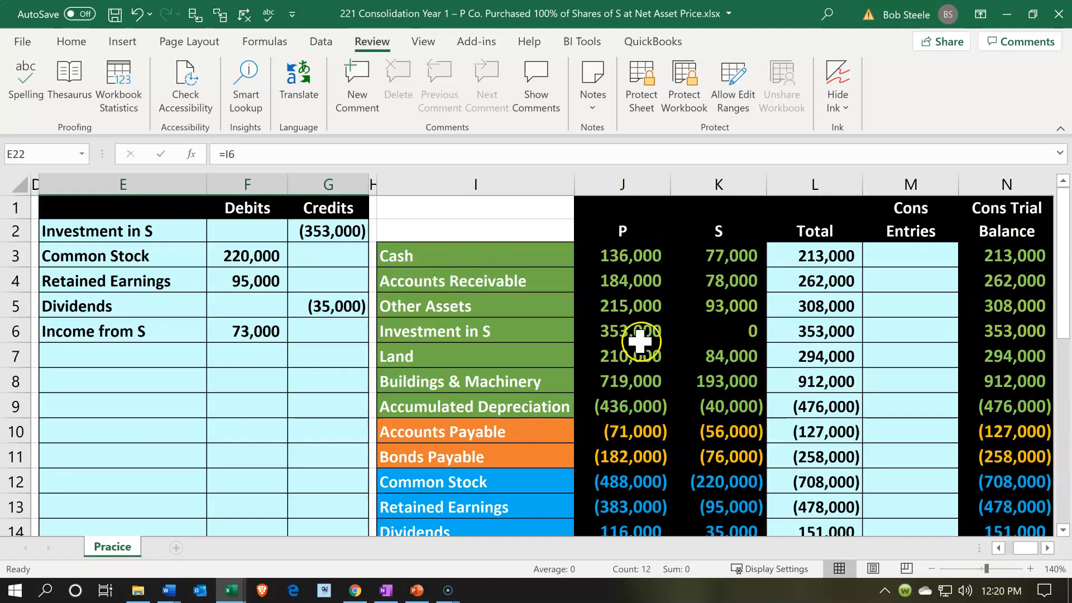
pyautogui.click(643, 234)
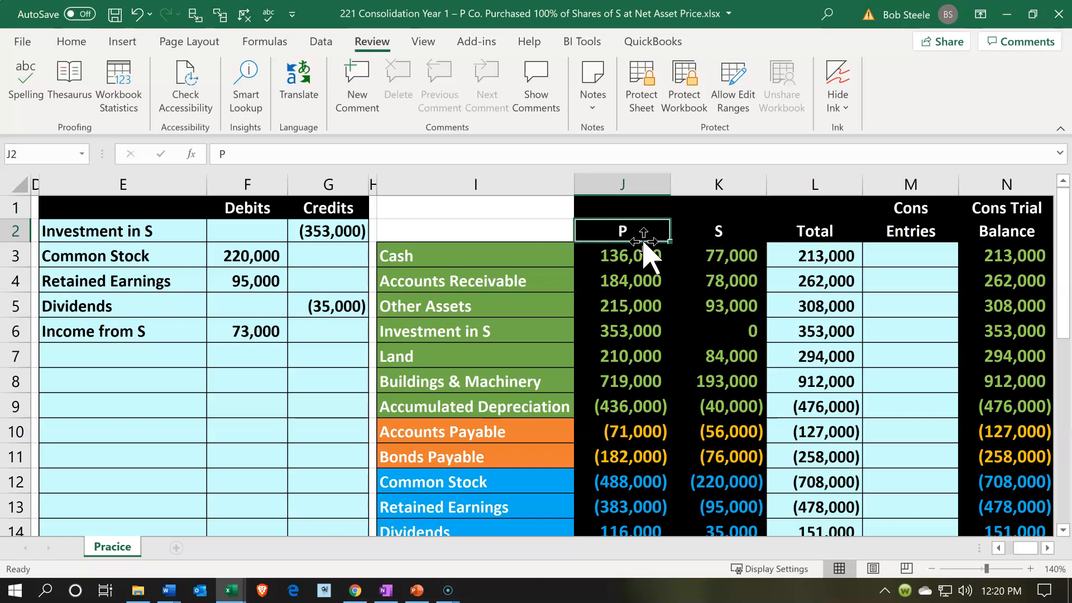
pyautogui.scroll(-1, 645, 254)
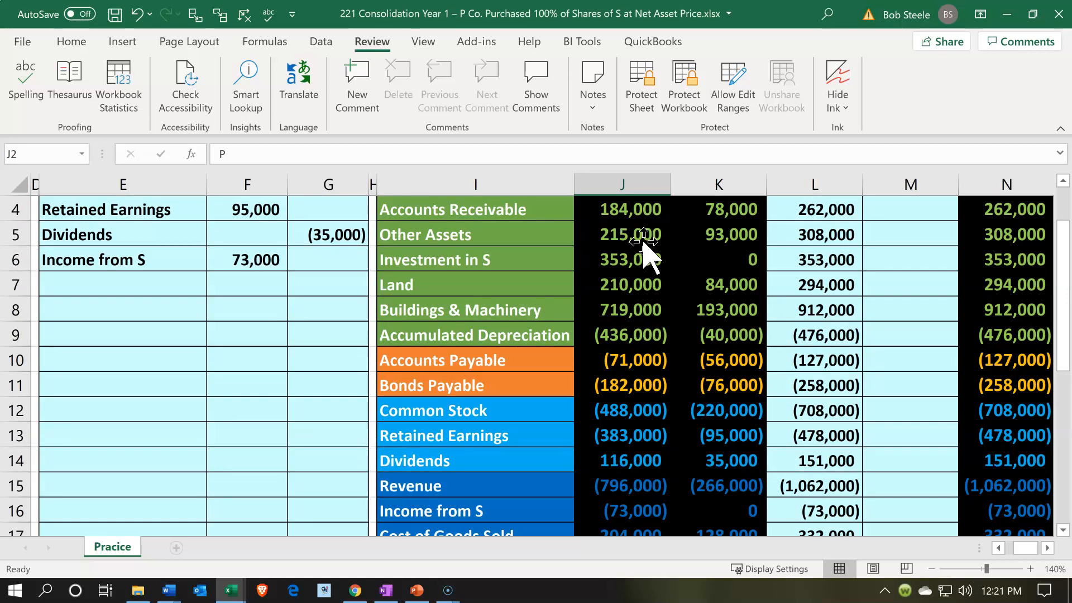
pyautogui.scroll(1, 644, 246)
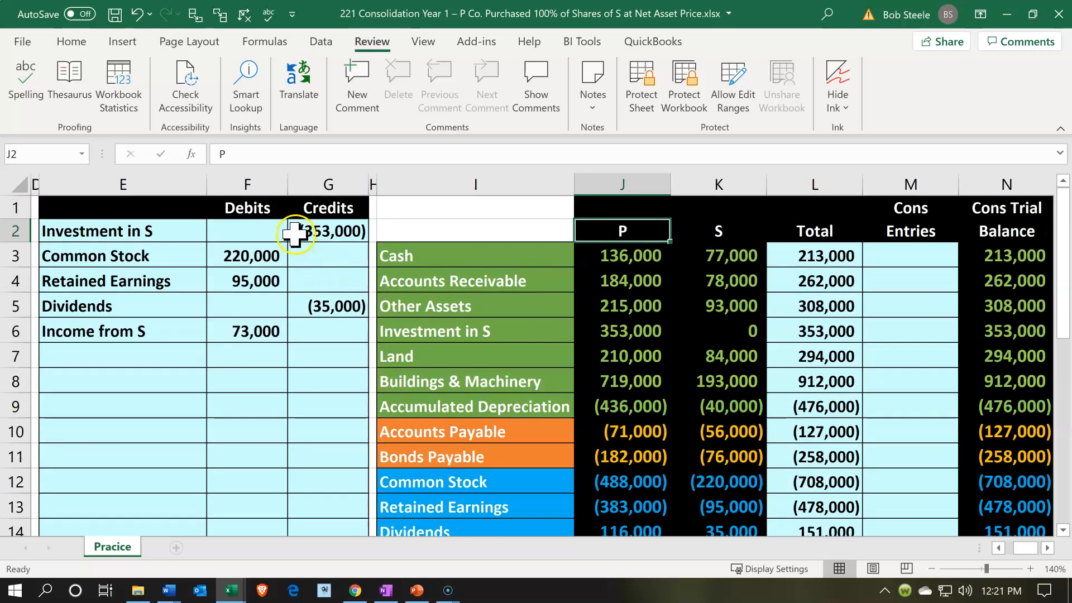
pyautogui.click(293, 231)
pyautogui.press('Down')
pyautogui.press('Down')
pyautogui.press('Right')
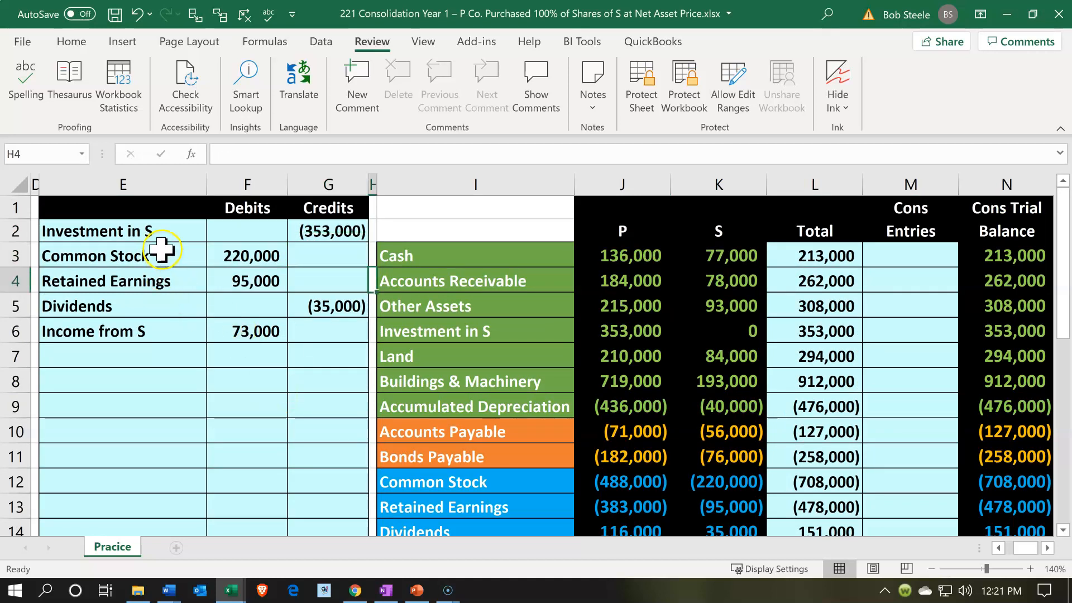
pyautogui.click(150, 226)
pyautogui.press('Down')
pyautogui.press('Down')
pyautogui.press('Down')
pyautogui.press('Down')
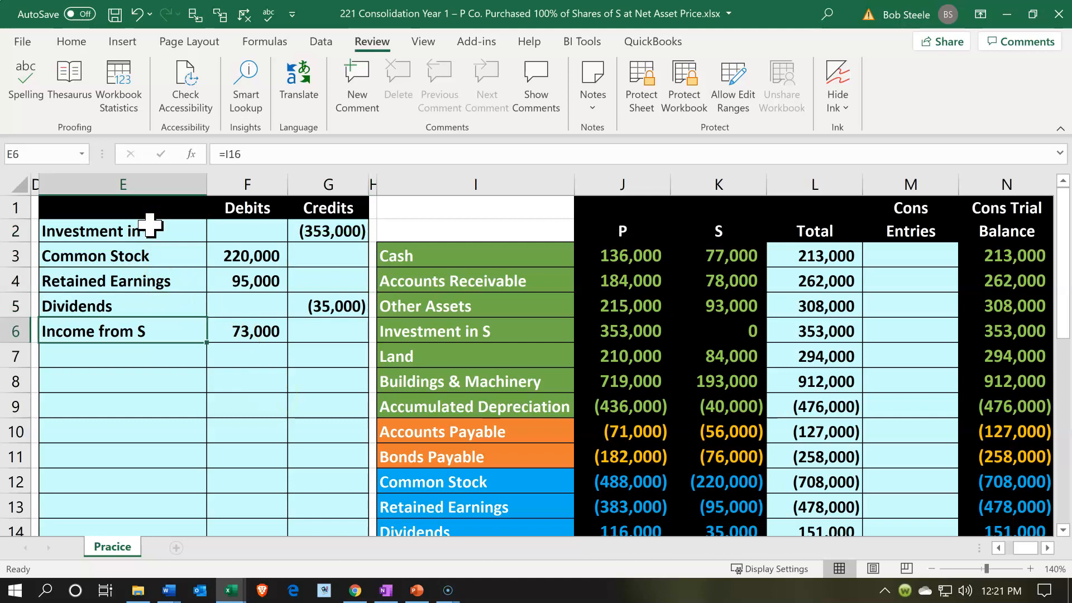
# Post the Investment in S elimination to the Cons Entries column in M6 with =G2, and check the consolidated balance in N6
pyautogui.press('Right')
pyautogui.press('Right')
pyautogui.press('Right')
pyautogui.press('Right')
pyautogui.press('Right')
pyautogui.press('Right')
pyautogui.press('Right')
pyautogui.press('Right')
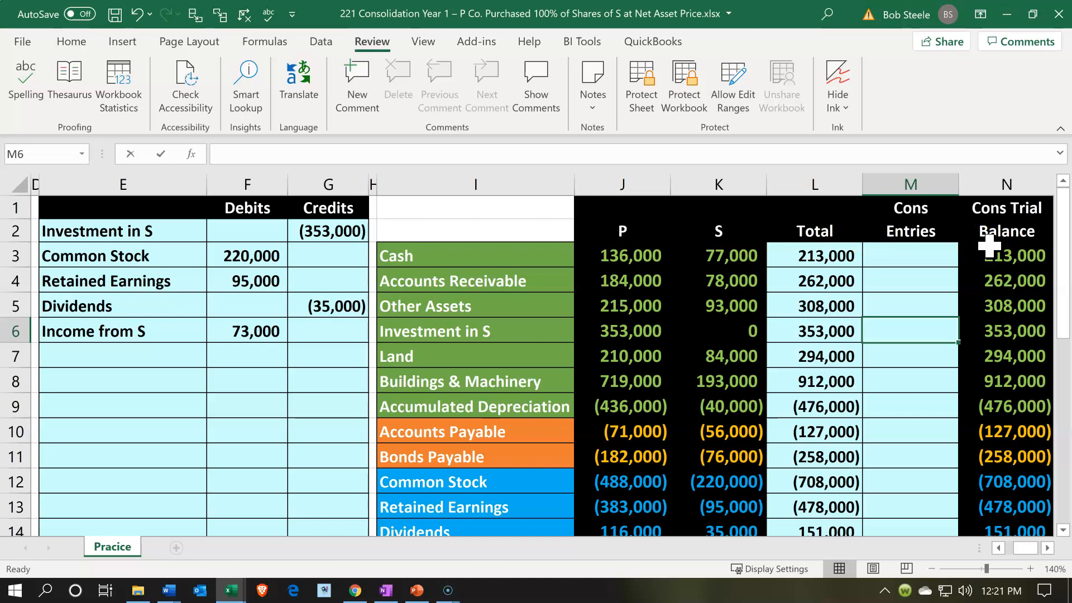
pyautogui.write('=')
pyautogui.press('Left')
pyautogui.press('Left')
pyautogui.press('Left')
pyautogui.press('Left')
pyautogui.press('Left')
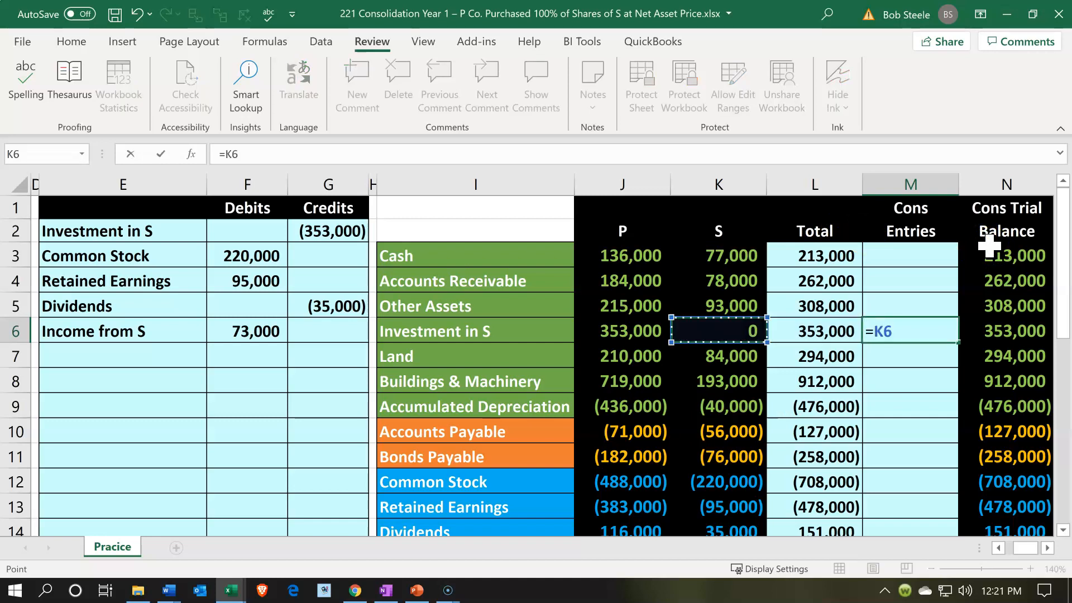
pyautogui.press('Up')
pyautogui.press('Up')
pyautogui.press('Up')
pyautogui.press('Up')
pyautogui.press('Left')
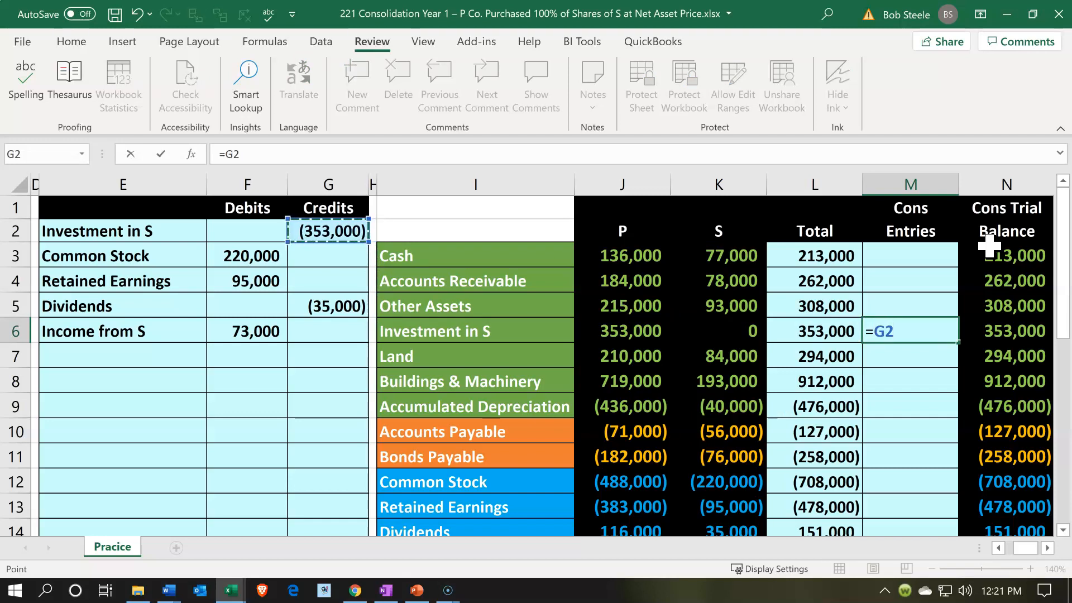
pyautogui.press('Return')
pyautogui.click(1017, 327)
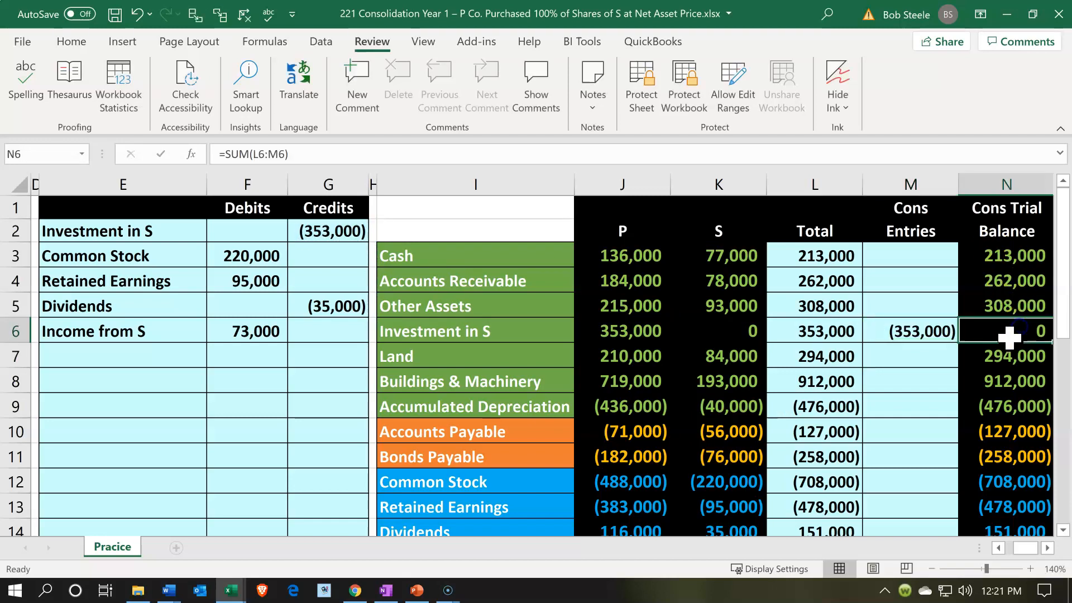
pyautogui.press('Left')
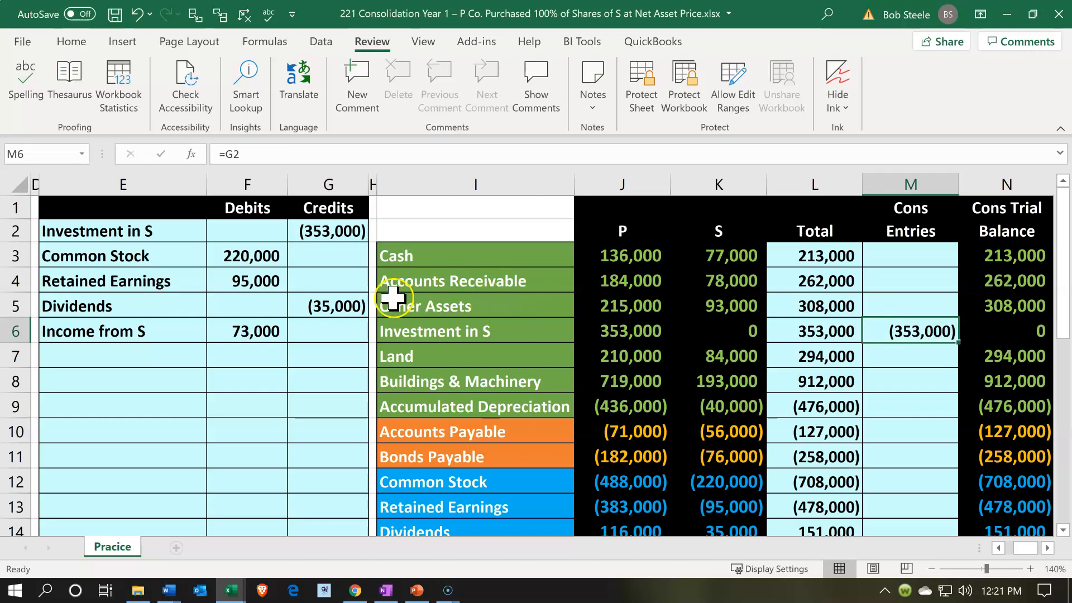
# Post the Common Stock elimination to M12 by linking it to the debit in F3, and compare S's and P's balances in K12 and J12
pyautogui.moveTo(199, 259); pyautogui.dragTo(215, 262)
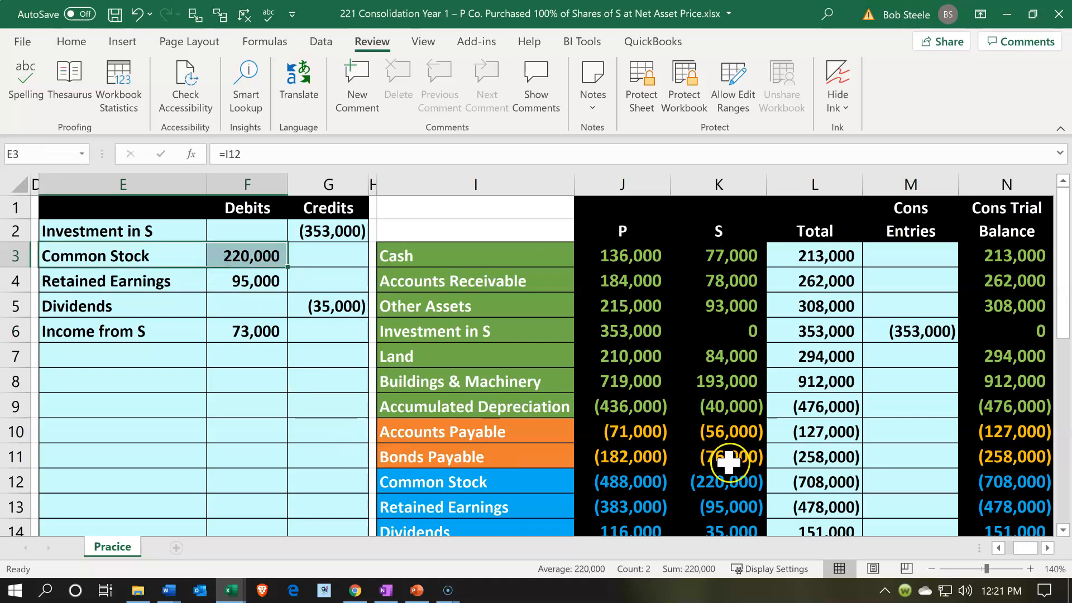
pyautogui.click(880, 481)
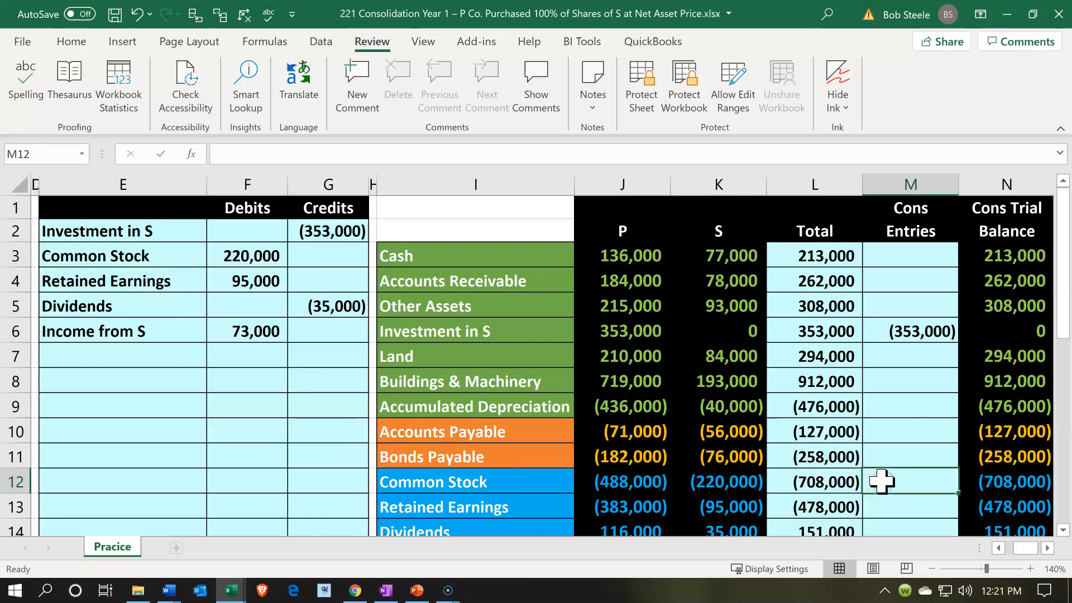
pyautogui.write('=')
pyautogui.press('Left')
pyautogui.press('Left')
pyautogui.press('Left')
pyautogui.press('Left')
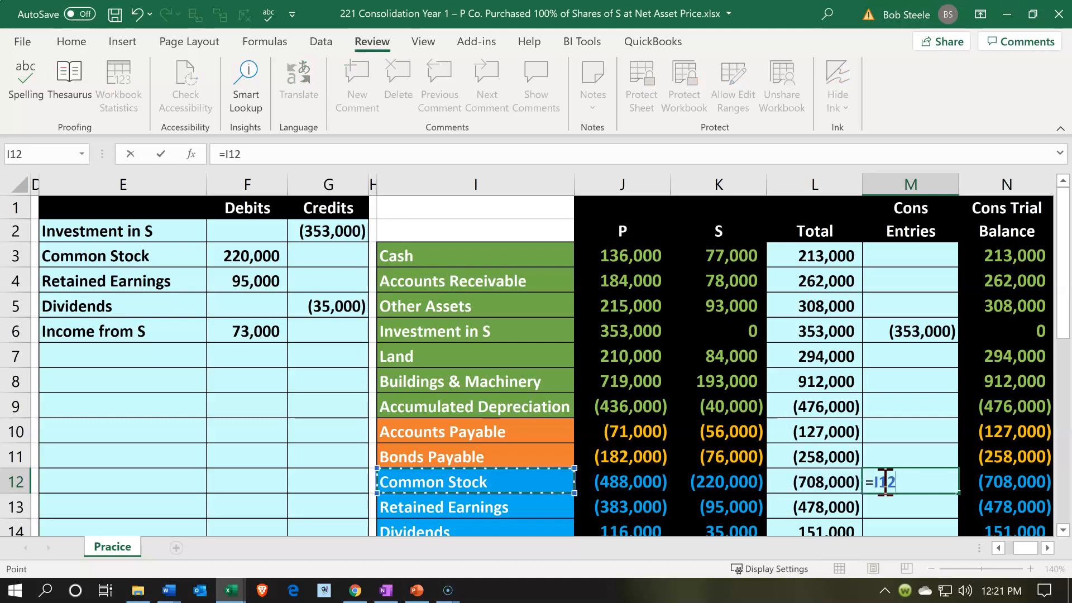
pyautogui.press('Left')
pyautogui.press('Left')
pyautogui.press('Up')
pyautogui.press('Up')
pyautogui.press('Up')
pyautogui.press('Up')
pyautogui.press('Up')
pyautogui.press('Up')
pyautogui.press('Up')
pyautogui.press('Up')
pyautogui.press('Up')
pyautogui.press('Left')
pyautogui.press('Return')
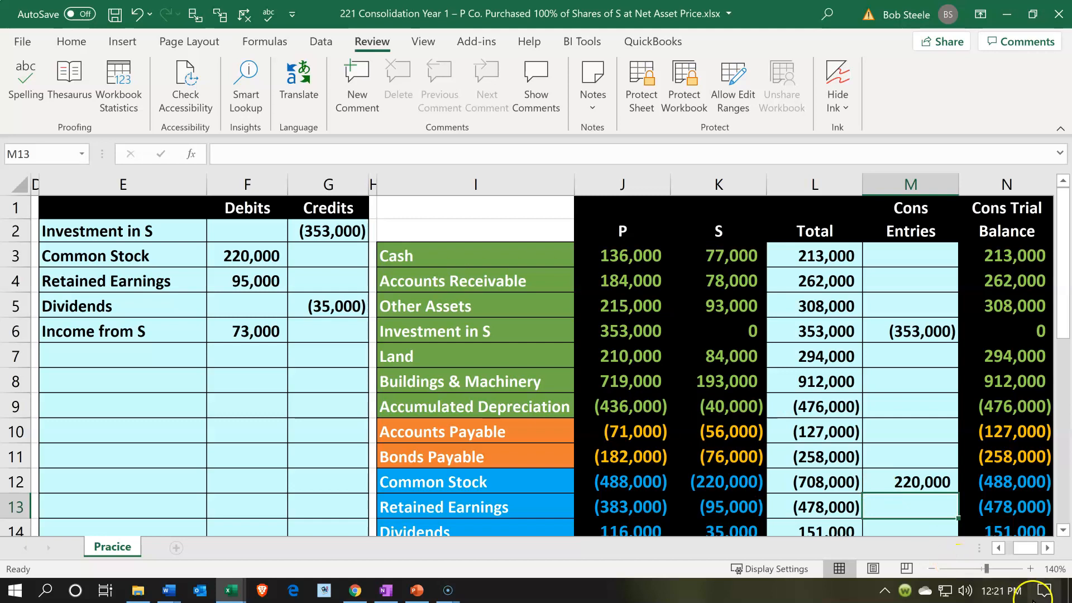
pyautogui.click(751, 480)
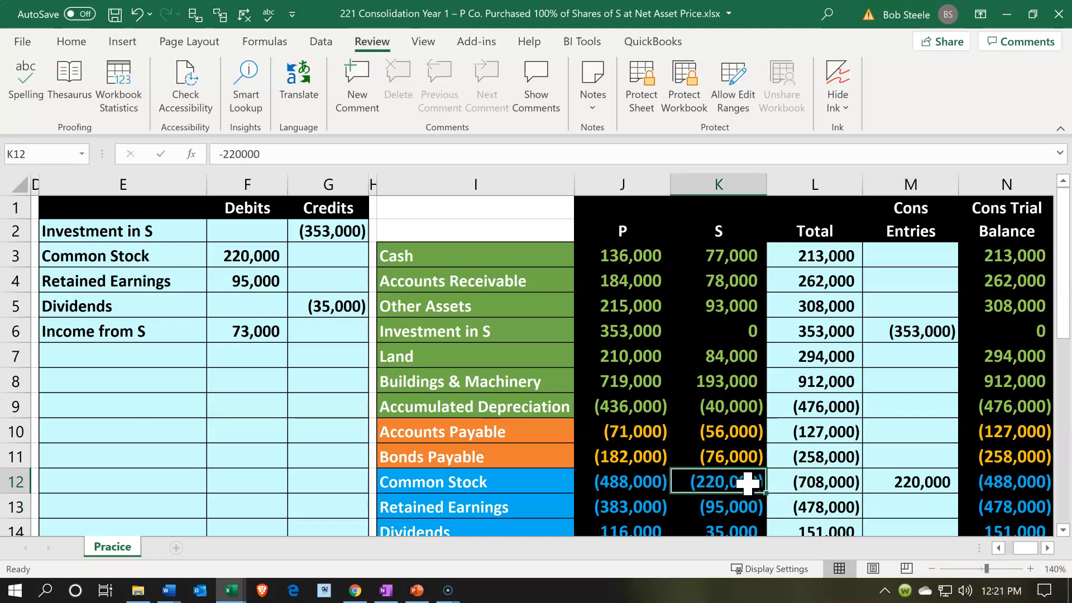
pyautogui.click(667, 483)
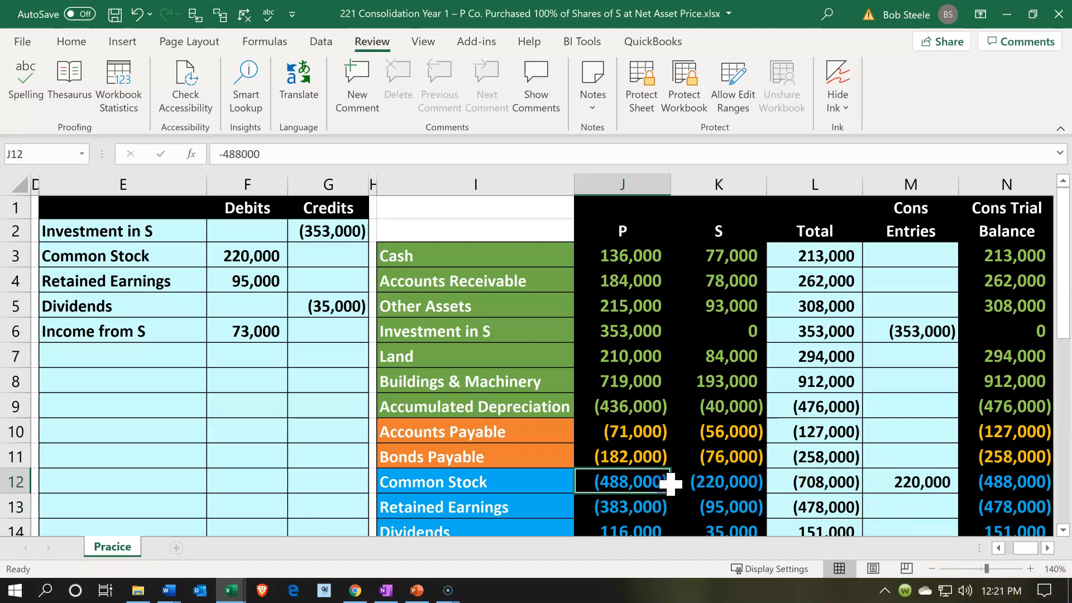
pyautogui.click(701, 483)
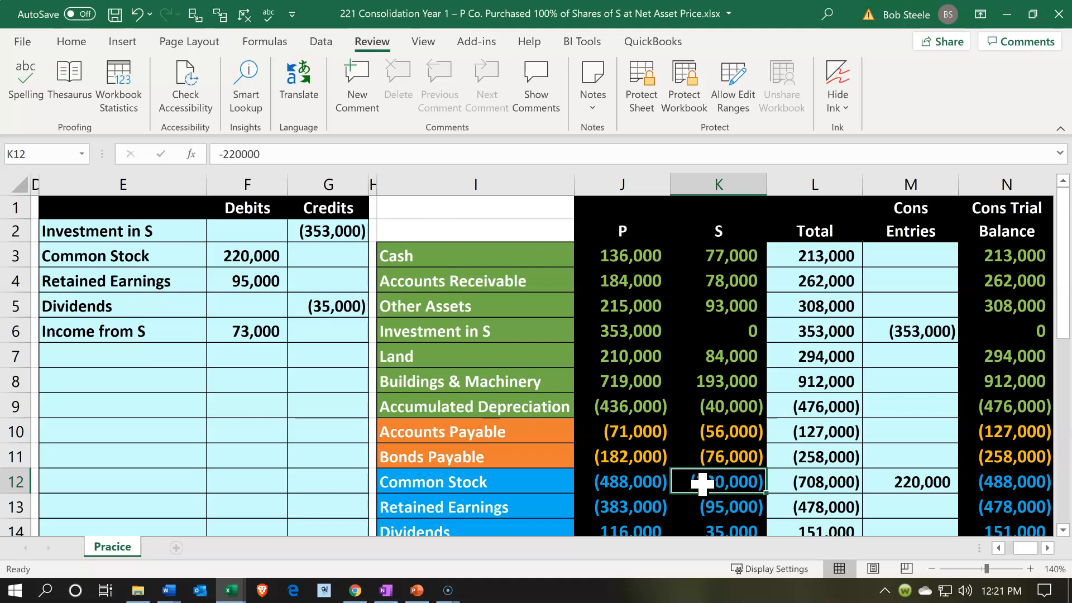
# Post the Retained Earnings elimination to M13 with =F4, and compare the consolidated balance in N13 with K13 and J13
pyautogui.click(534, 500)
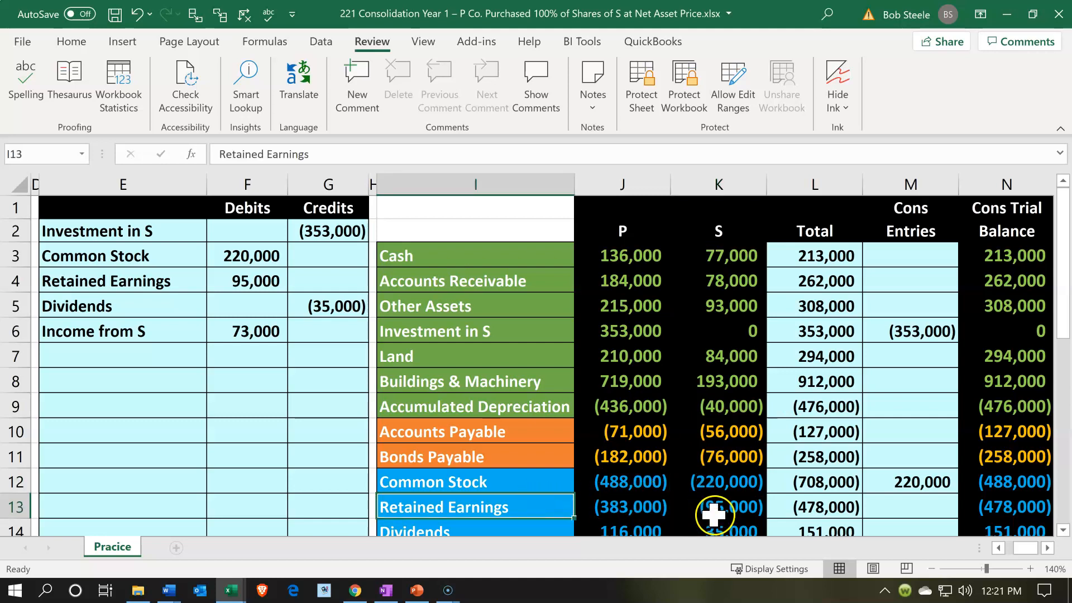
pyautogui.click(910, 506)
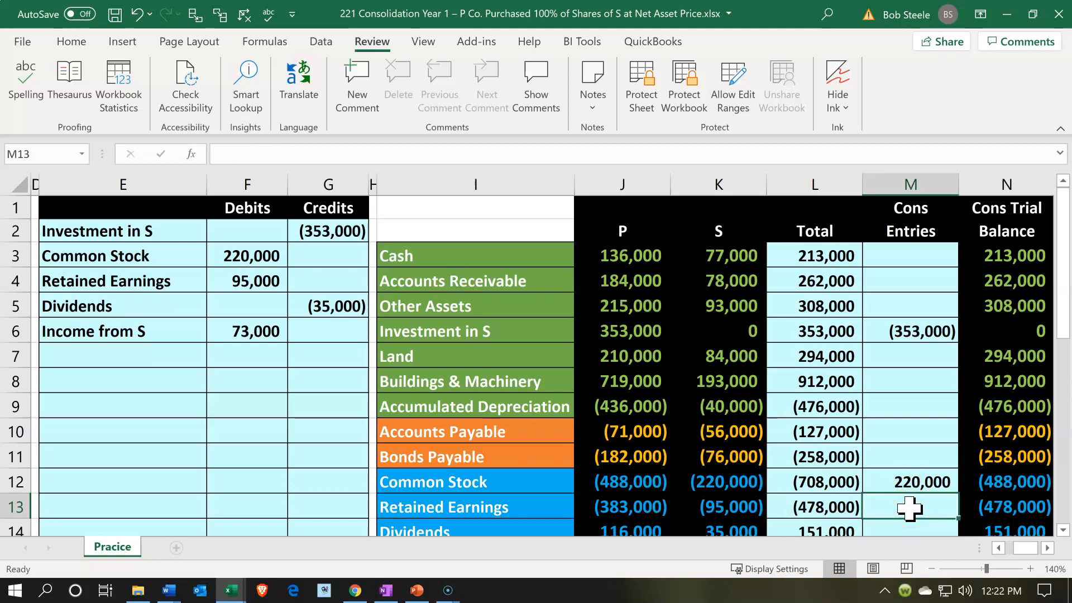
pyautogui.write('=')
pyautogui.press('Left')
pyautogui.press('Left')
pyautogui.press('Left')
pyautogui.press('Left')
pyautogui.press('Left')
pyautogui.press('Left')
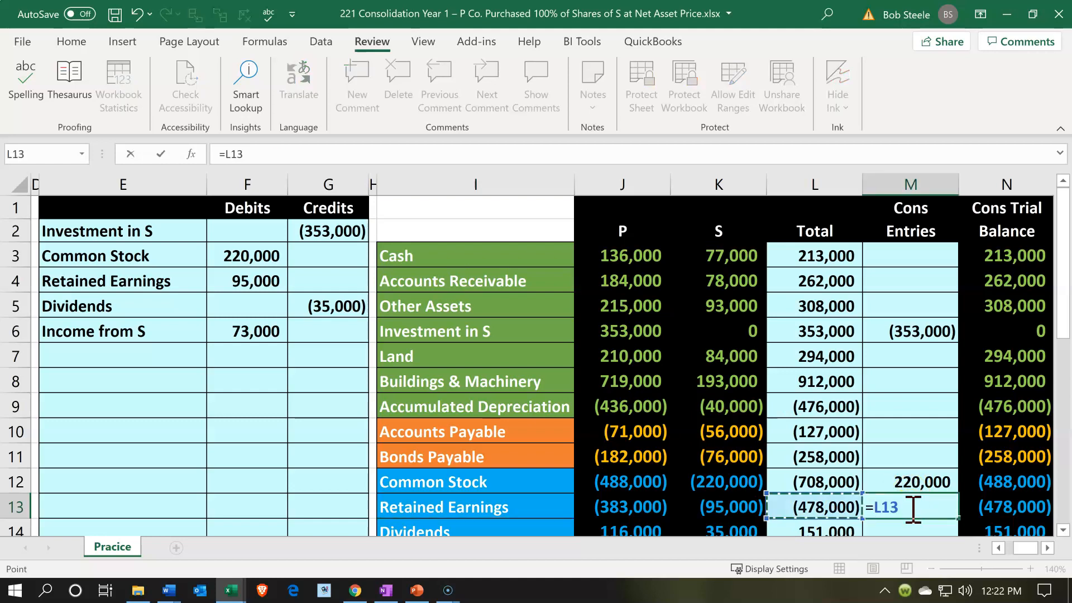
pyautogui.press('Up')
pyautogui.press('Up')
pyautogui.press('Up')
pyautogui.press('Up')
pyautogui.press('Up')
pyautogui.press('Up')
pyautogui.press('Up')
pyautogui.press('Up')
pyautogui.press('Up')
pyautogui.press('Up')
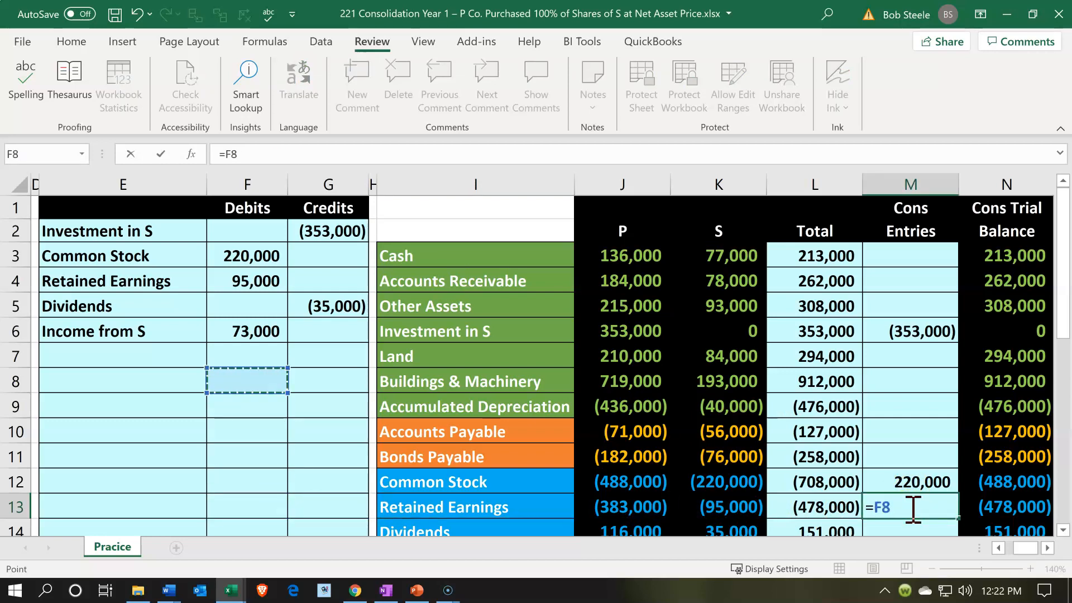
pyautogui.press('Down')
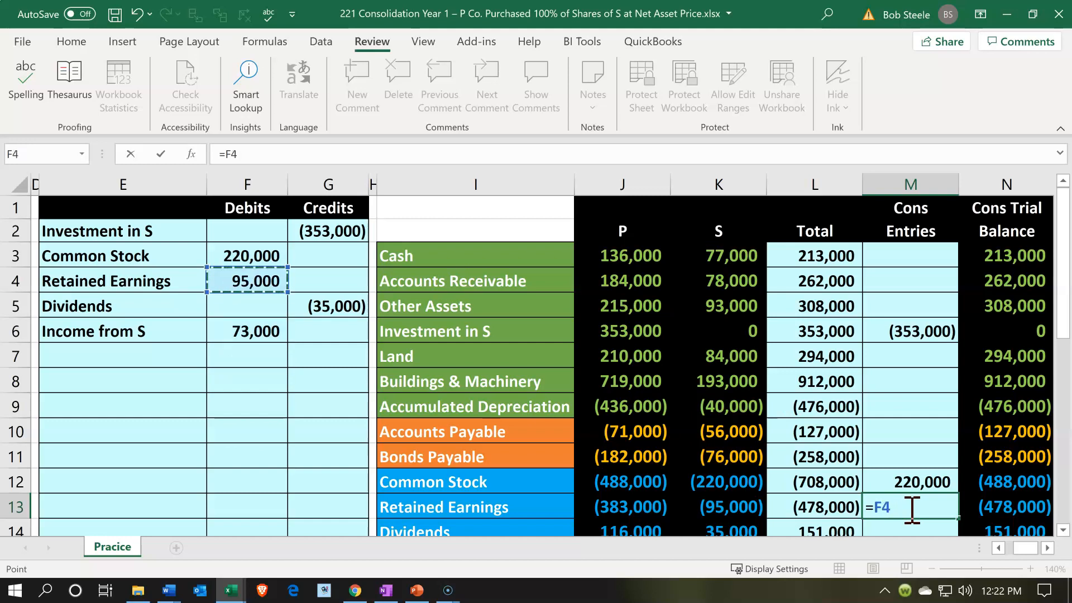
pyautogui.press('Return')
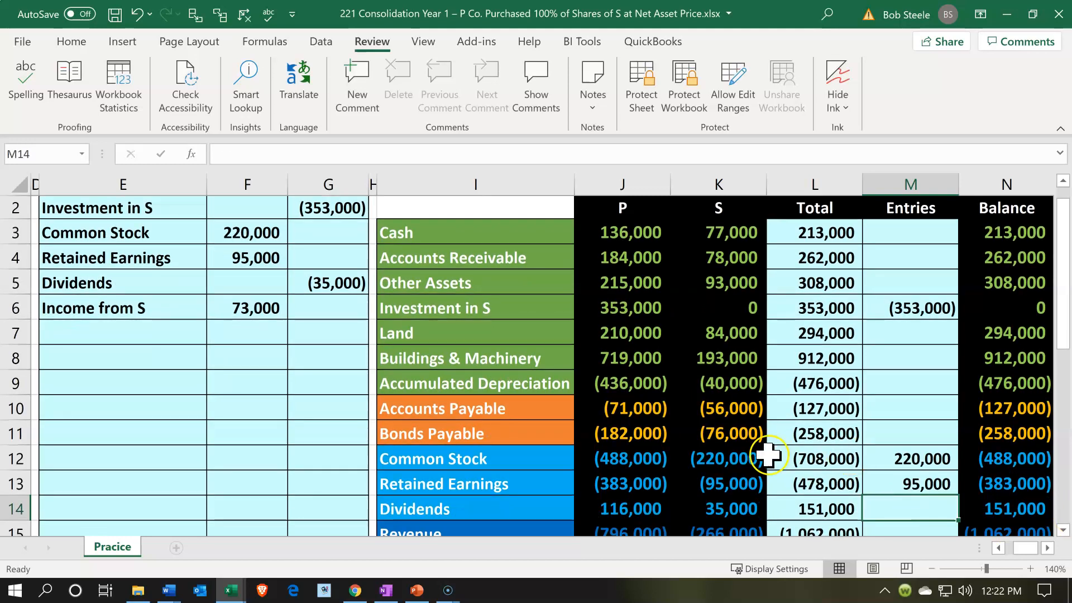
pyautogui.click(732, 476)
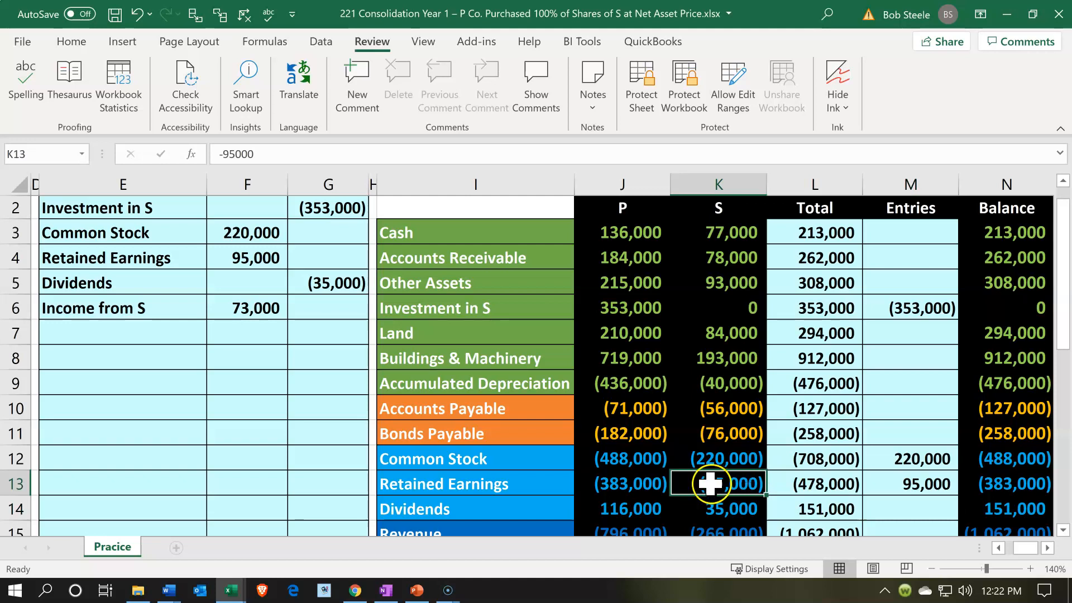
pyautogui.click(634, 485)
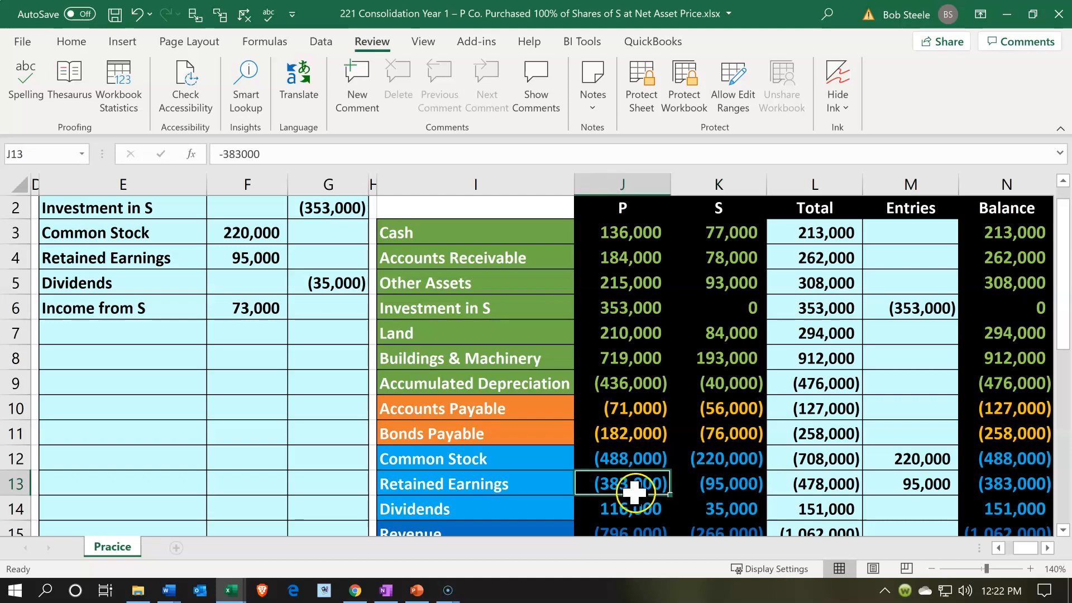
pyautogui.click(987, 484)
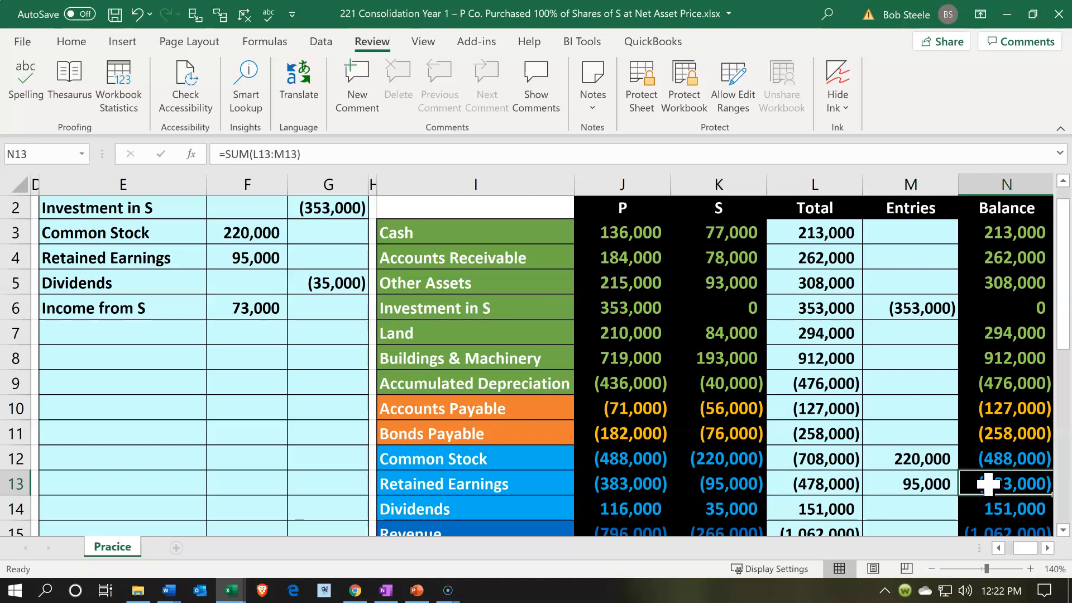
# Post the Dividends elimination to M14 with =G5, and compare the consolidated balance in N14 with K14 and J14
pyautogui.click(822, 498)
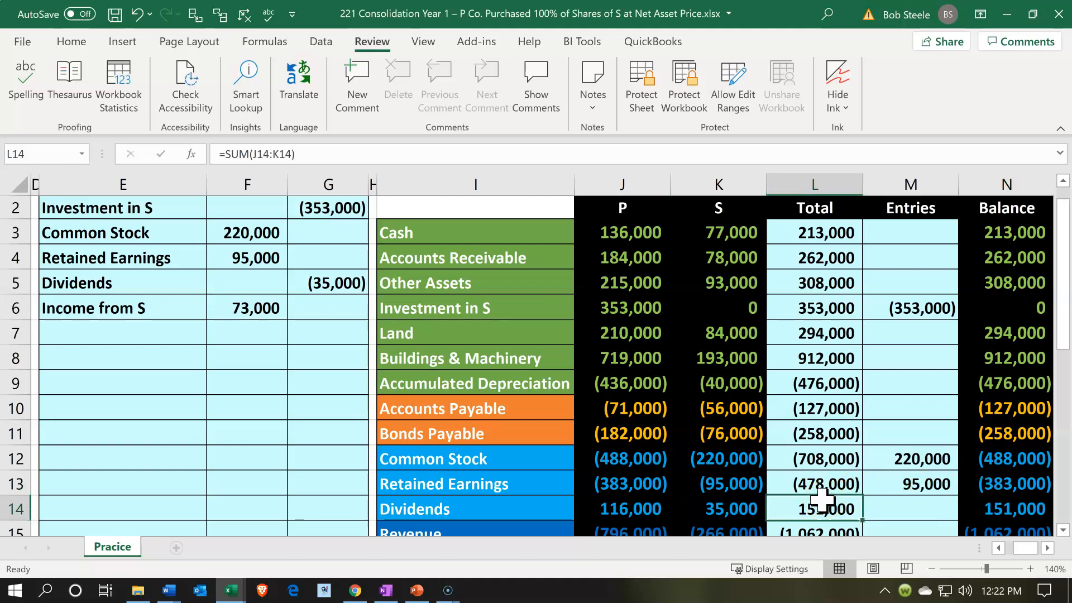
pyautogui.click(328, 279)
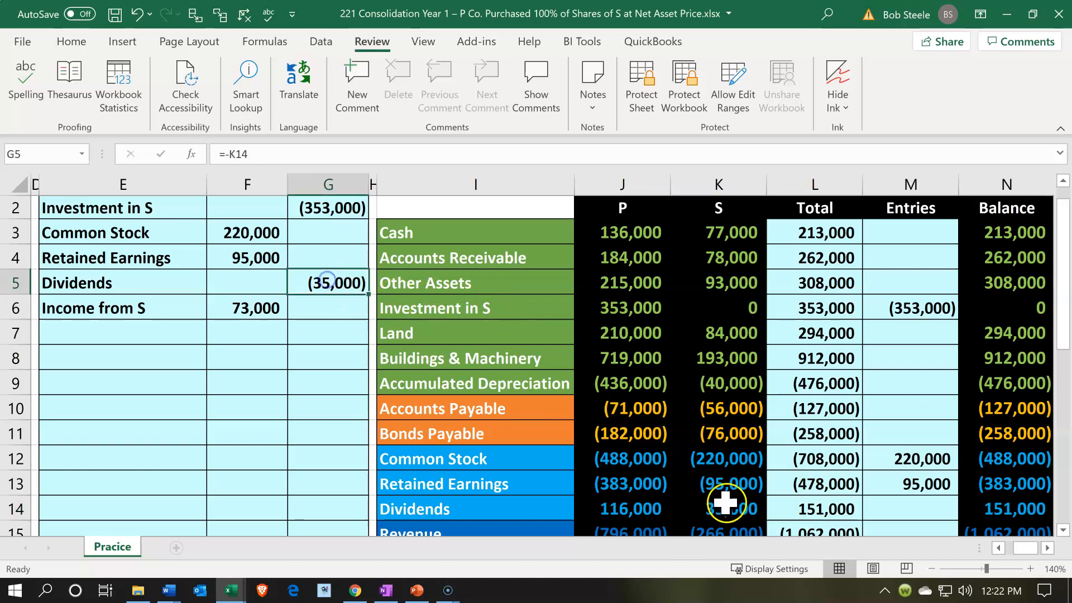
pyautogui.click(884, 506)
pyautogui.write('=')
pyautogui.press('Left')
pyautogui.press('Left')
pyautogui.press('Left')
pyautogui.press('Left')
pyautogui.press('Left')
pyautogui.press('Left')
pyautogui.press('Up')
pyautogui.press('Up')
pyautogui.press('Up')
pyautogui.press('Up')
pyautogui.press('Up')
pyautogui.press('Up')
pyautogui.press('Up')
pyautogui.press('Up')
pyautogui.press('Up')
pyautogui.press('Return')
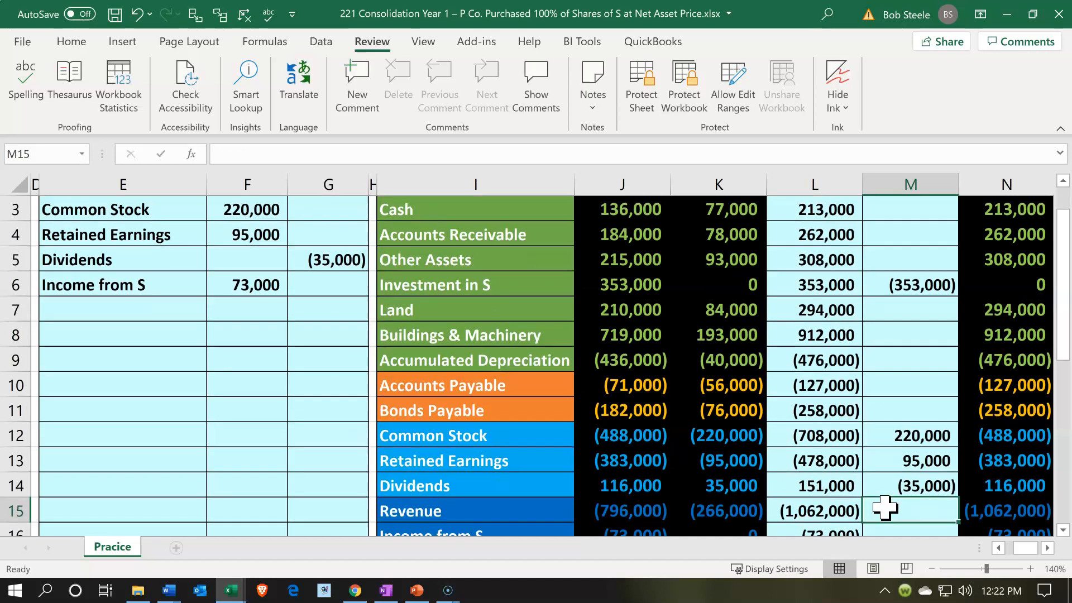
pyautogui.click(746, 481)
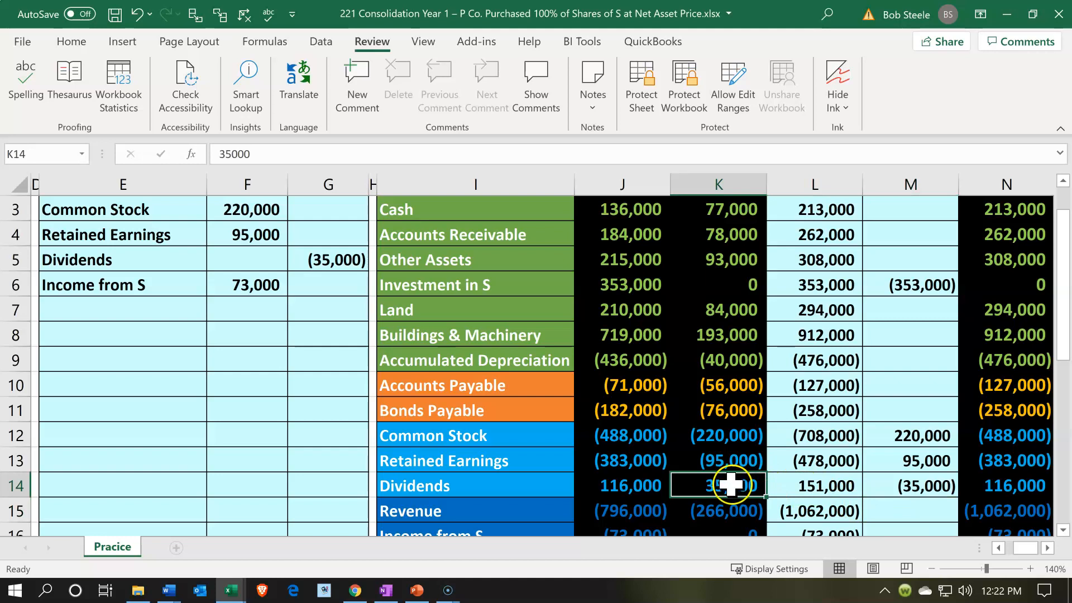
pyautogui.click(660, 483)
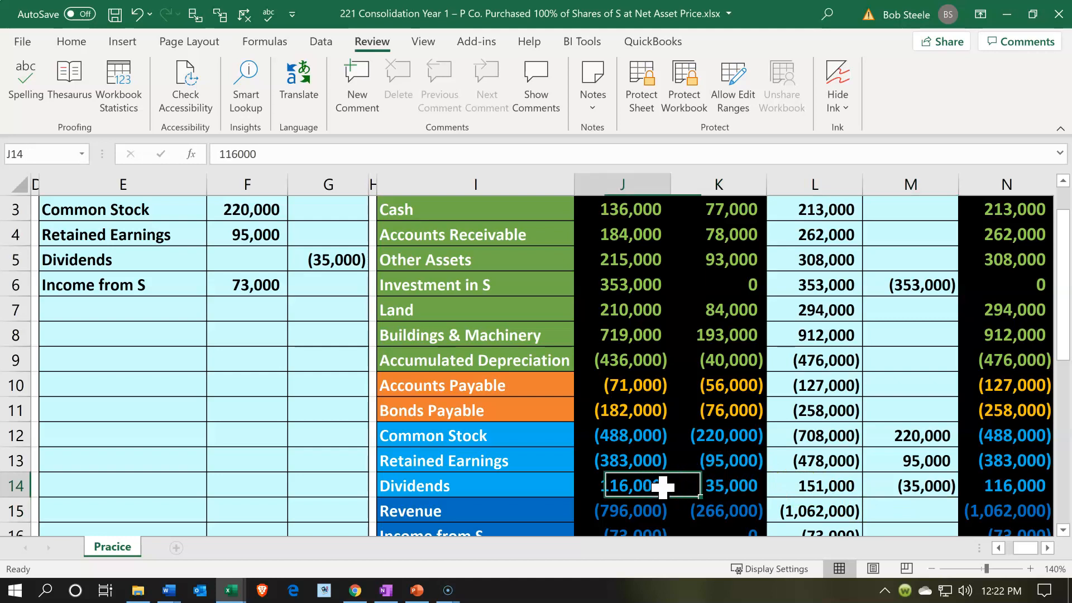
pyautogui.click(996, 481)
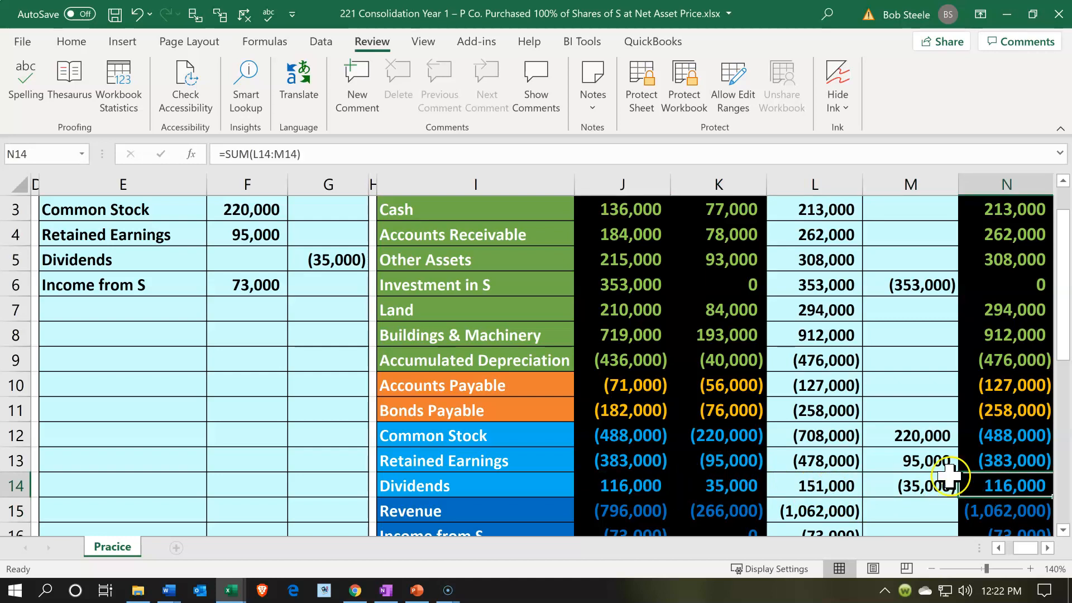
pyautogui.click(914, 483)
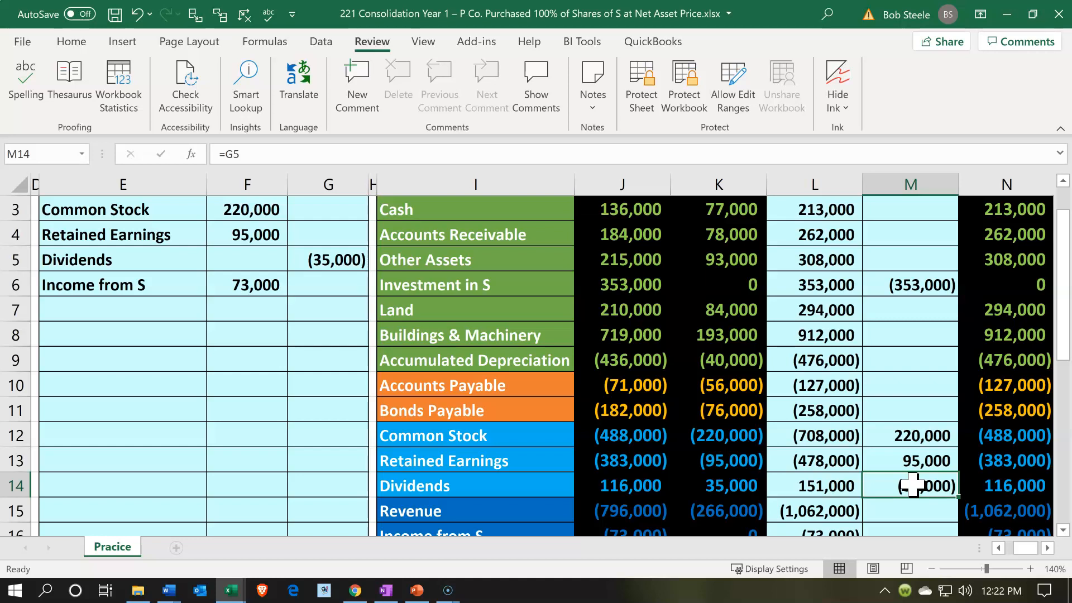
# Compare Income from S in K16 and J16, post its elimination to M16 with =F6, and check the consolidated balance in N16
pyautogui.scroll(-1, 911, 484)
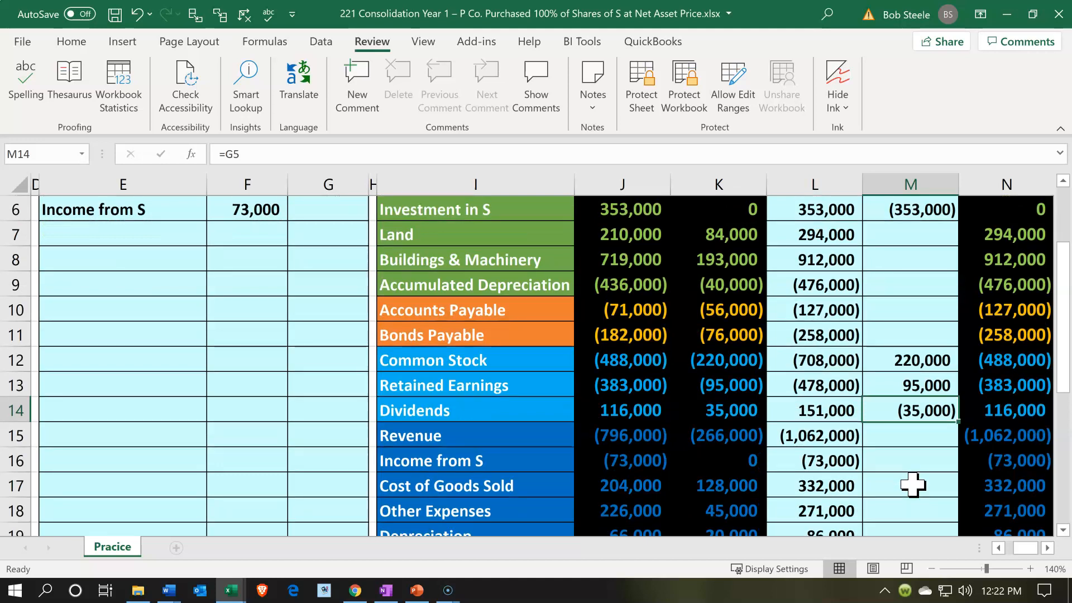
pyautogui.click(686, 458)
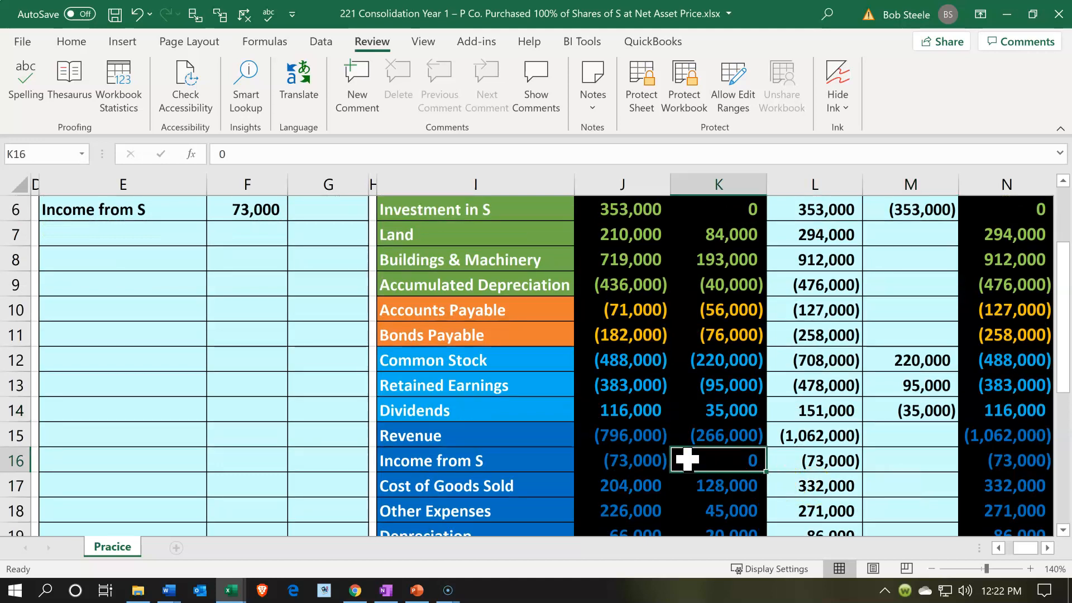
pyautogui.press('Left')
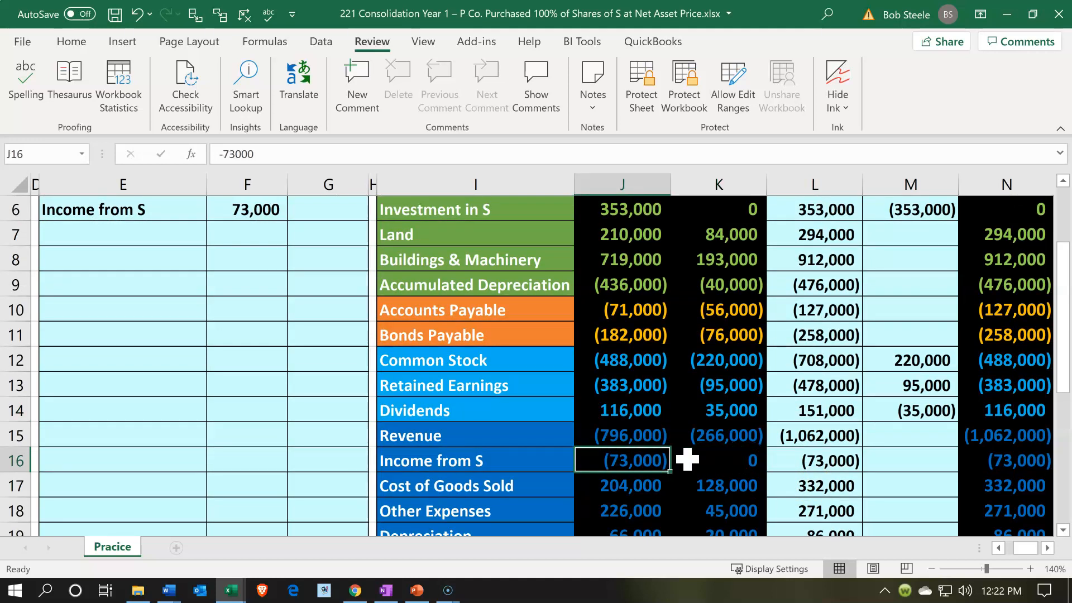
pyautogui.press('Right')
pyautogui.press('Right')
pyautogui.press('Right')
pyautogui.press('Right')
pyautogui.press('Left')
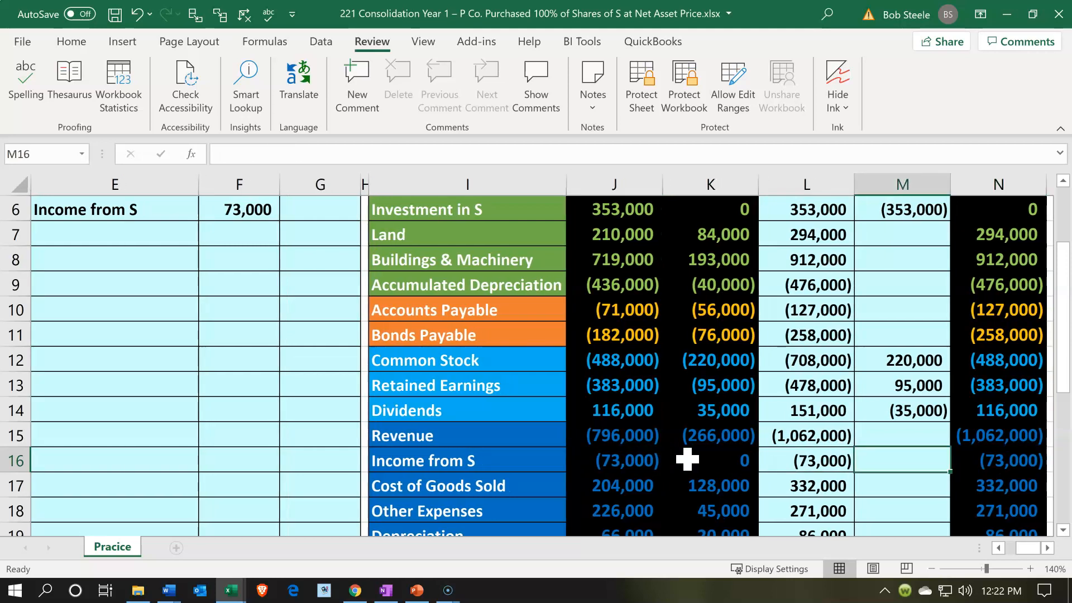
pyautogui.write('=')
pyautogui.press('Left')
pyautogui.press('Left')
pyautogui.press('Left')
pyautogui.press('Left')
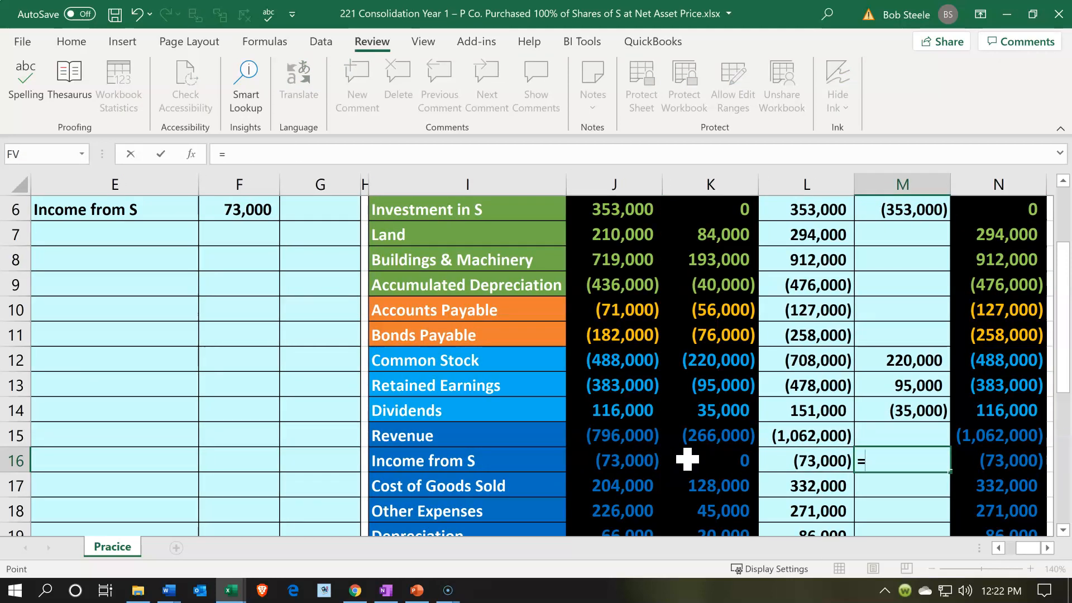
pyautogui.press('Left')
pyautogui.press('Left')
pyautogui.press('Up')
pyautogui.press('Up')
pyautogui.press('Up')
pyautogui.press('Up')
pyautogui.press('Up')
pyautogui.press('Up')
pyautogui.press('Up')
pyautogui.press('Up')
pyautogui.press('Up')
pyautogui.press('Up')
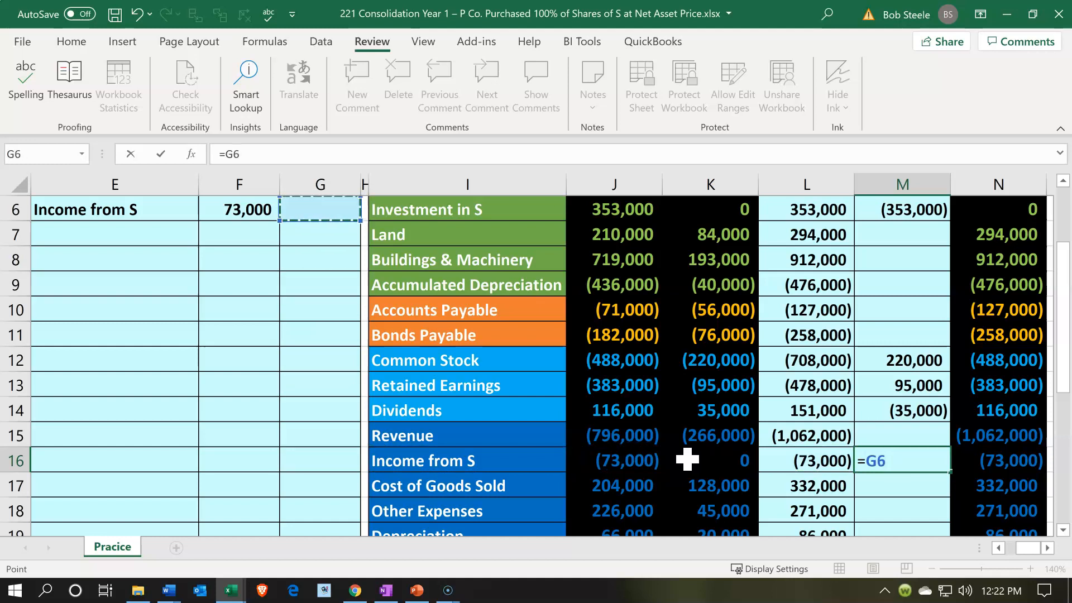
pyautogui.press('Return')
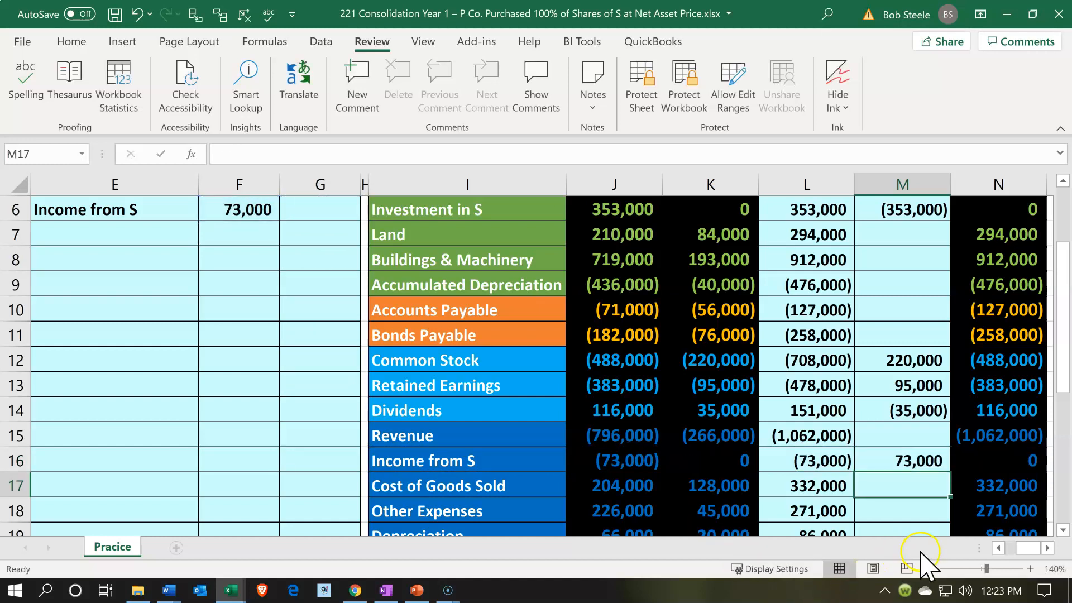
pyautogui.click(973, 458)
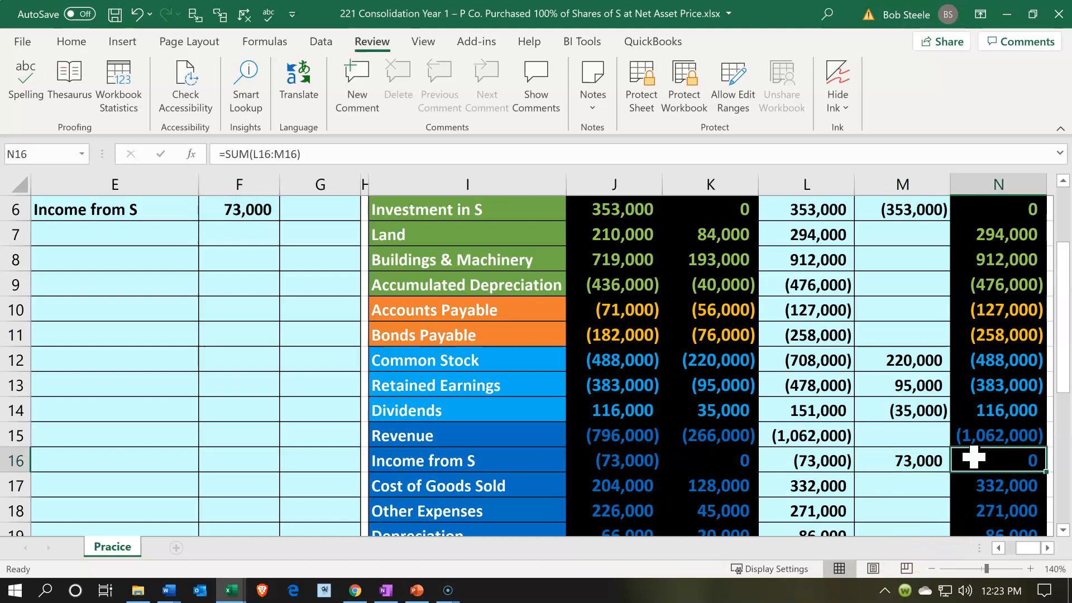
# Review the worksheet totals and net income, then examine S's Buildings & Machinery, Accumulated Depreciation and Depreciation balances in K8, K9 and K19
pyautogui.scroll(-3, 973, 458)
pyautogui.scroll(4, 972, 458)
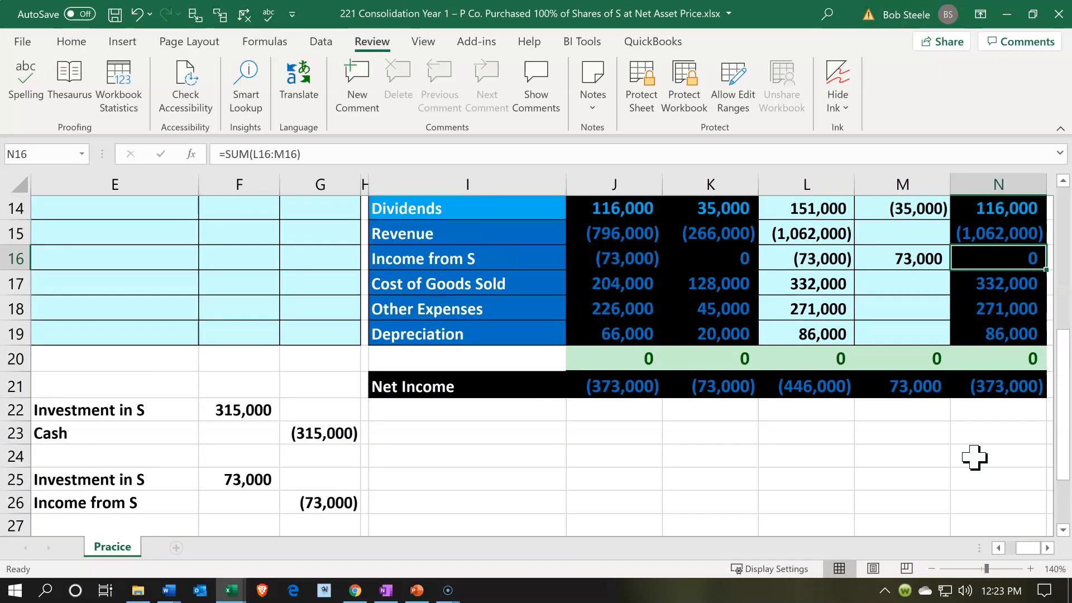
pyautogui.scroll(1, 972, 457)
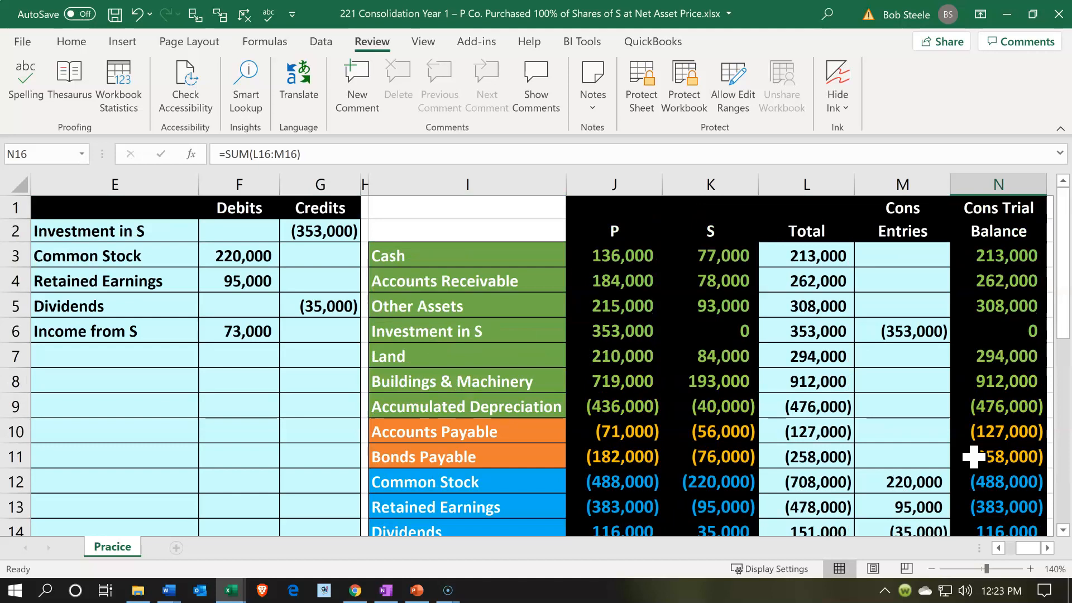
pyautogui.click(528, 384)
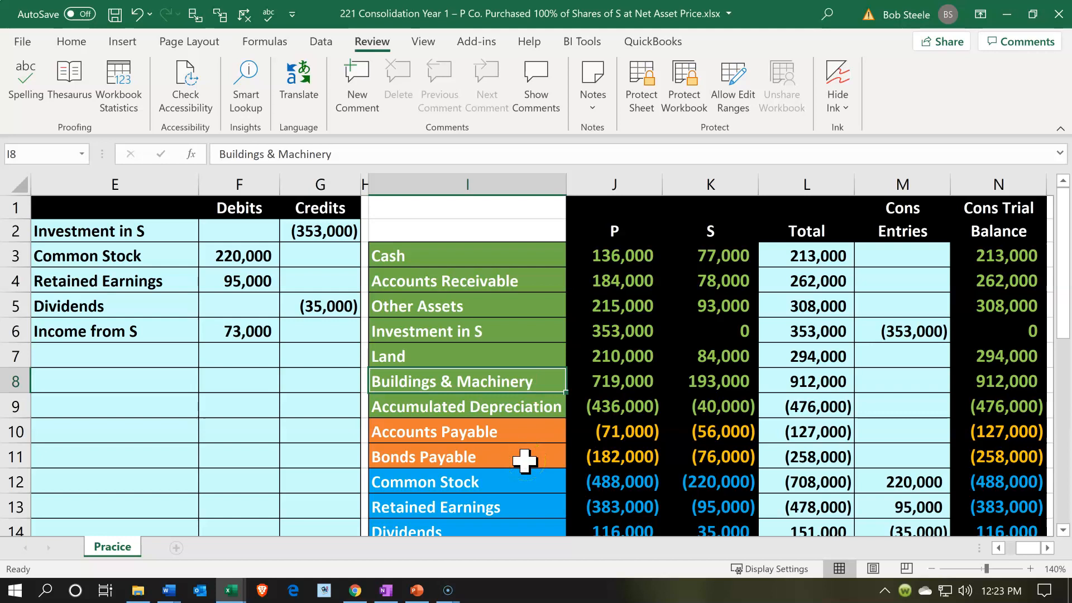
pyautogui.press('F10')
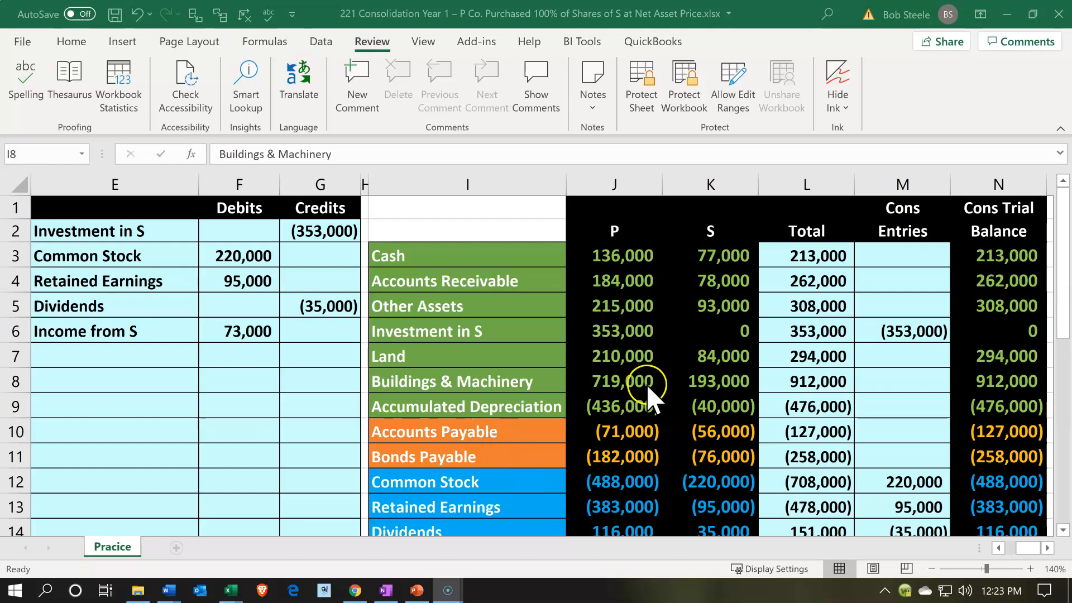
pyautogui.click(684, 382)
pyautogui.click(691, 383)
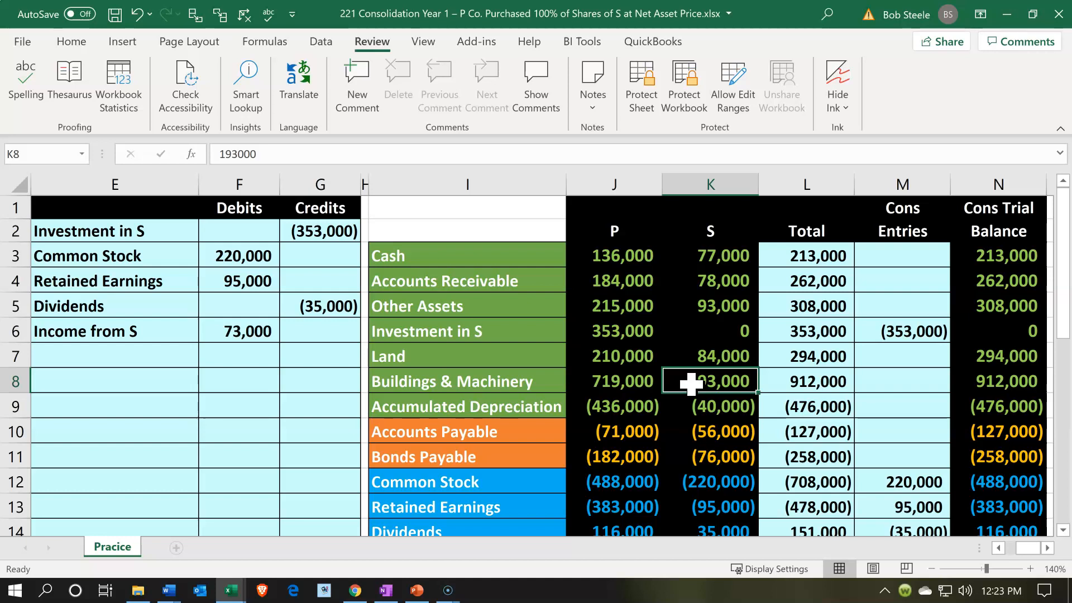
pyautogui.scroll(-1, 691, 382)
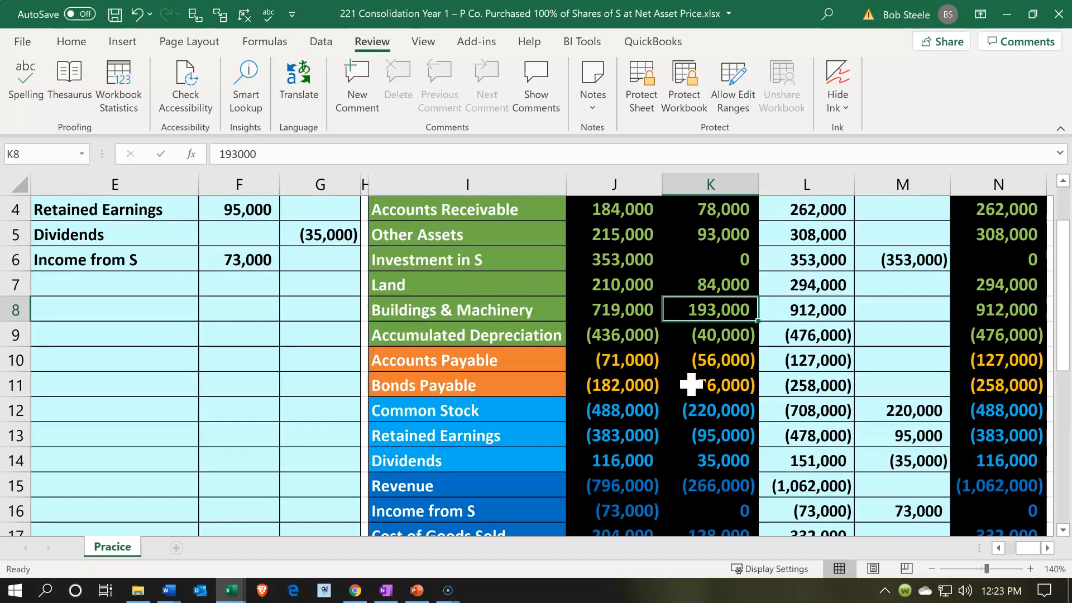
pyautogui.click(726, 336)
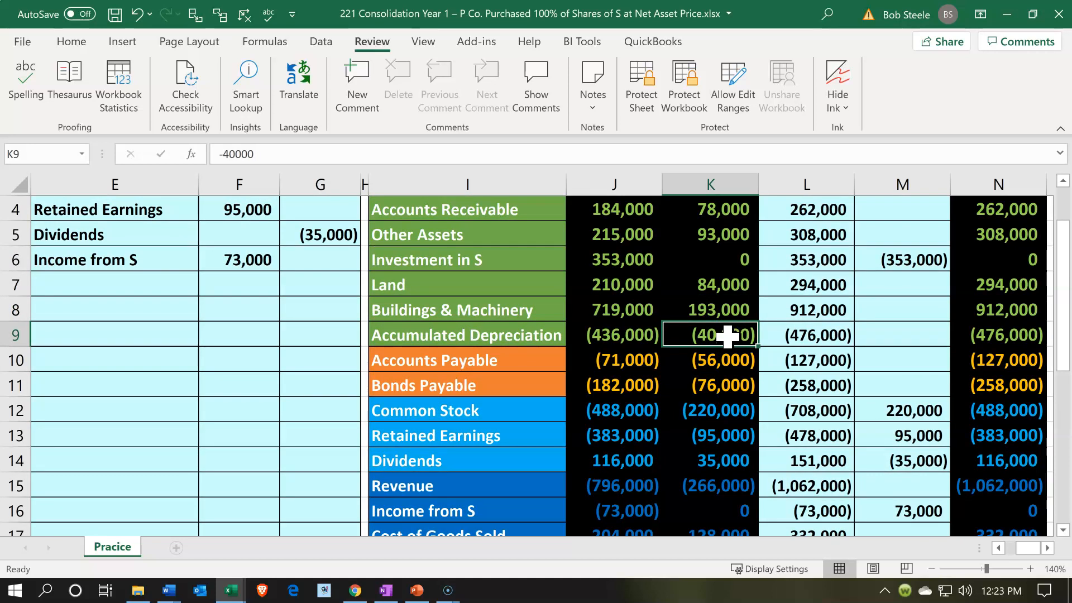
pyautogui.scroll(-1, 727, 336)
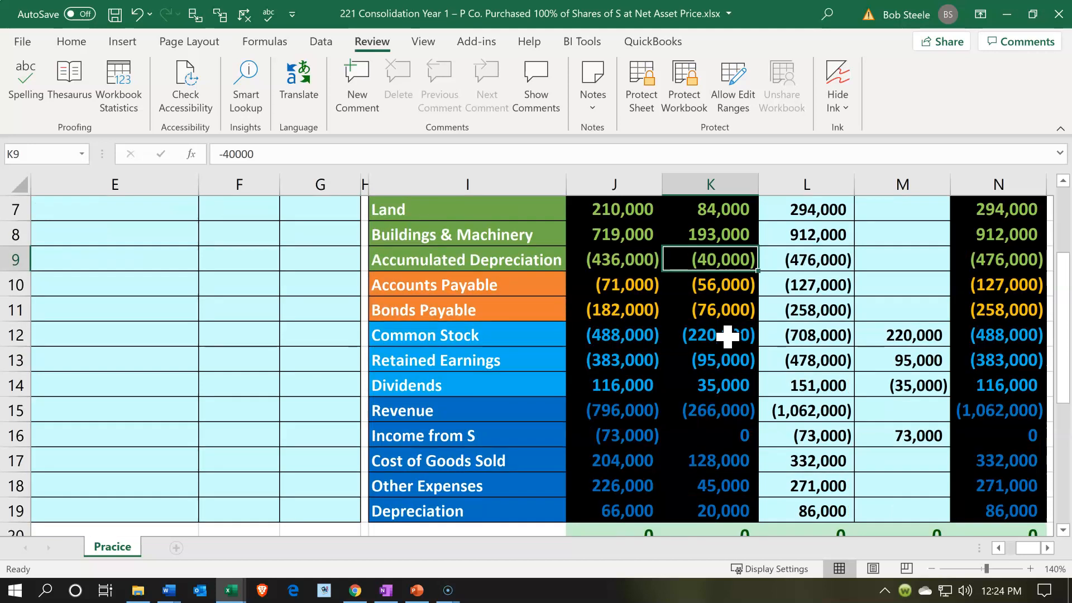
pyautogui.click(718, 511)
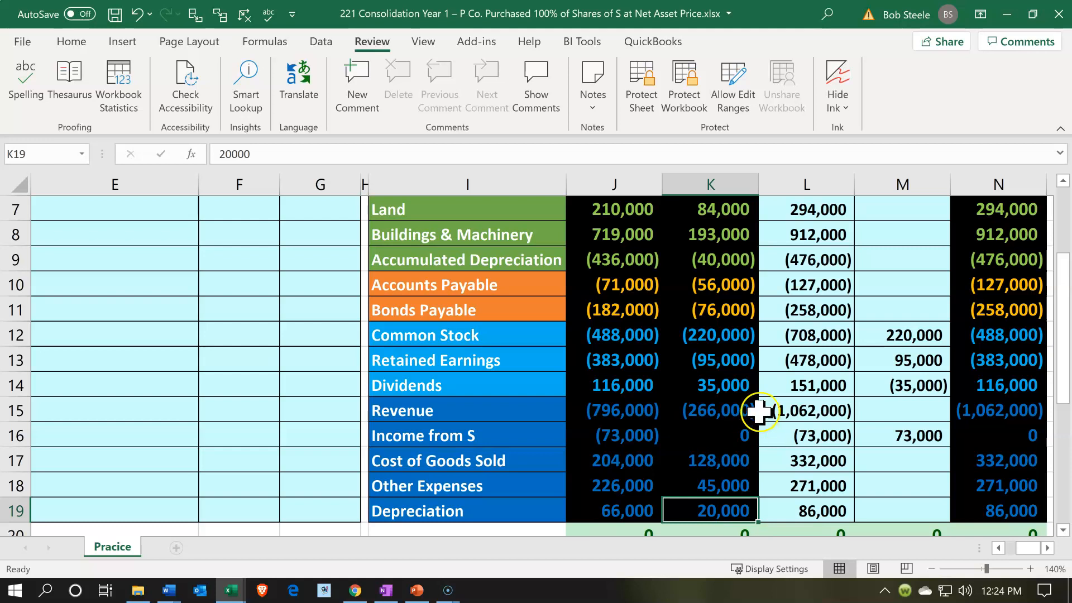
pyautogui.click(721, 269)
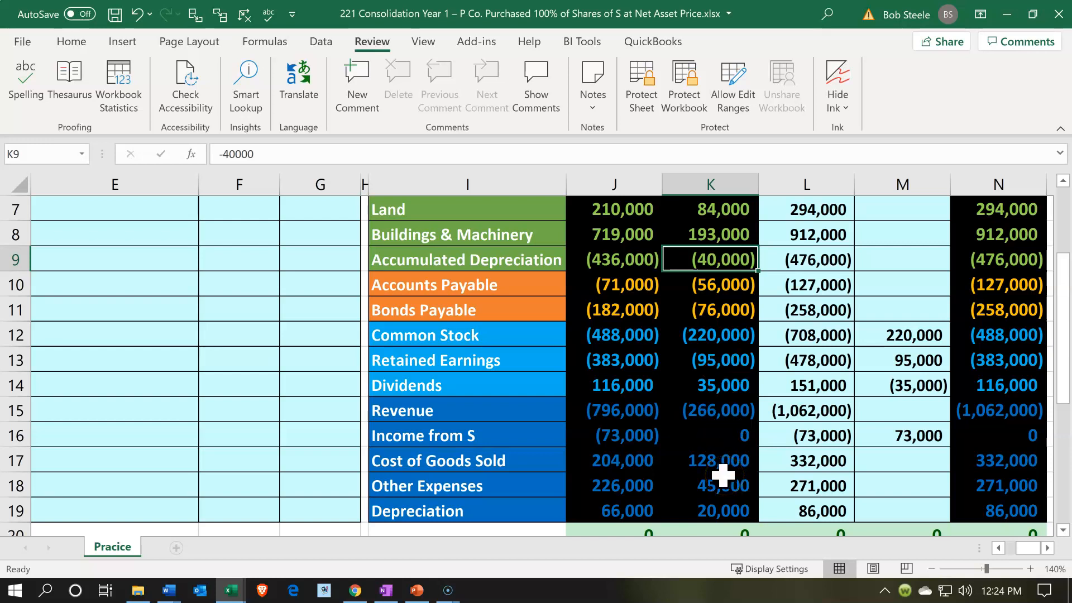
# Start a second elimination entry in E8 with the Accumulated Depreciation account name linked by =I9
pyautogui.click(149, 437)
pyautogui.scroll(2, 147, 438)
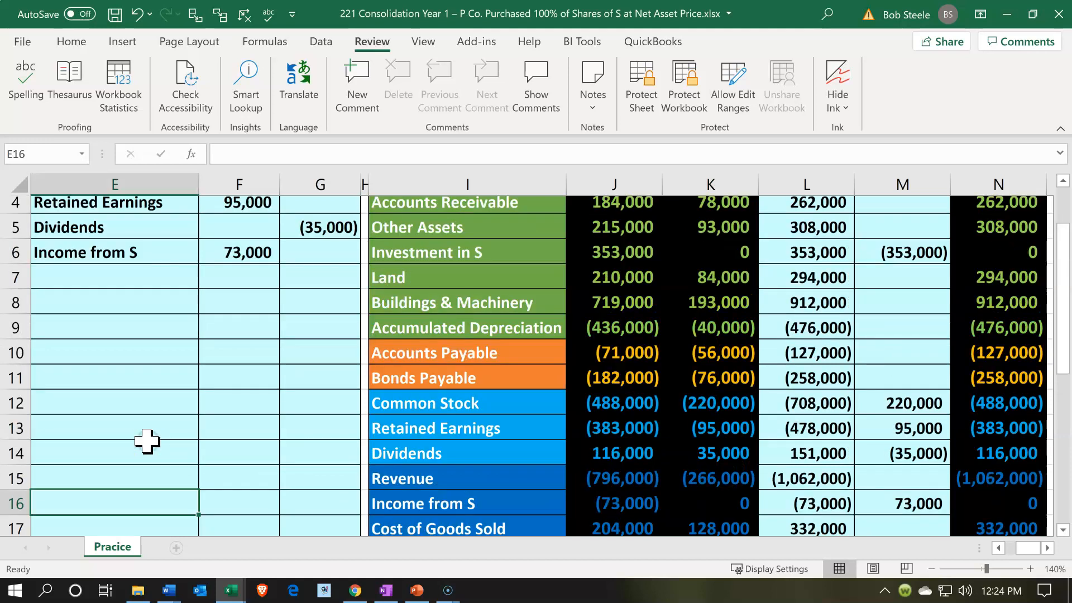
pyautogui.click(92, 382)
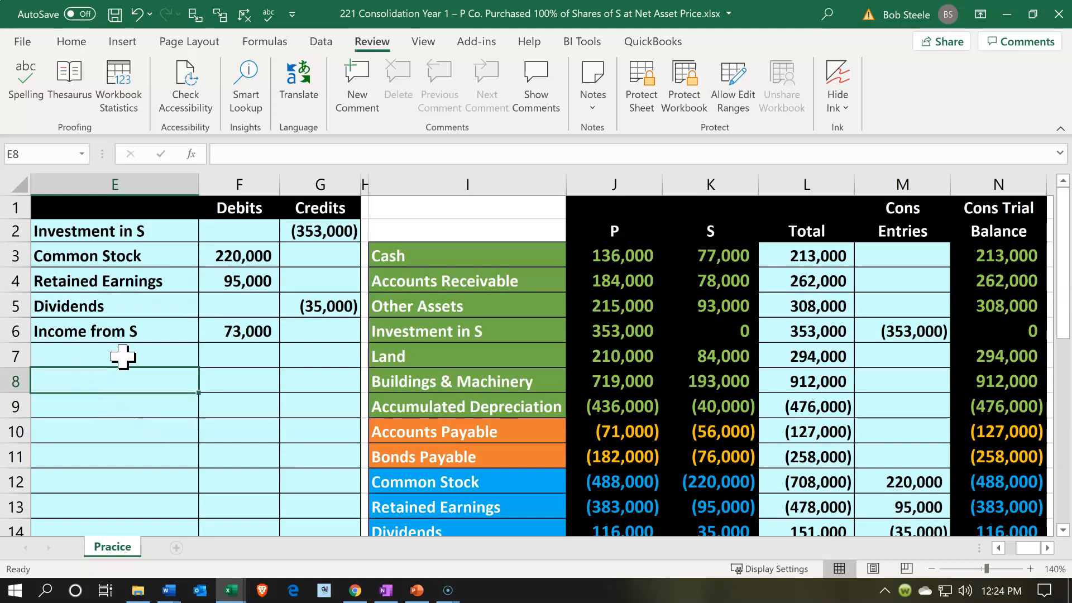
pyautogui.write('=')
pyautogui.press('Down')
pyautogui.press('Down')
pyautogui.press('Right')
pyautogui.press('Right')
pyautogui.press('Right')
pyautogui.press('Right')
pyautogui.press('Up')
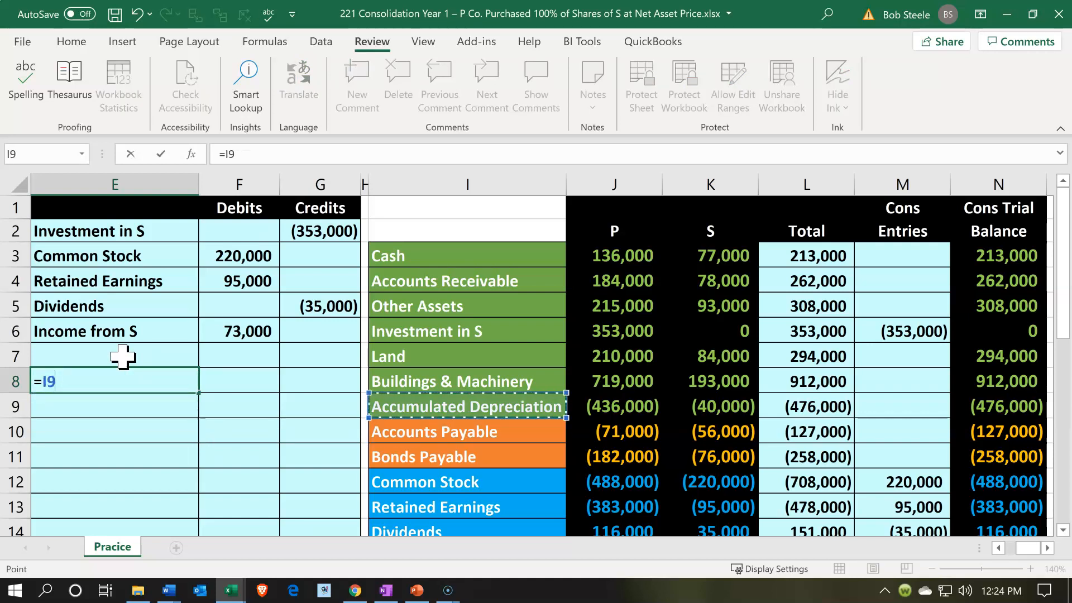
pyautogui.press('Return')
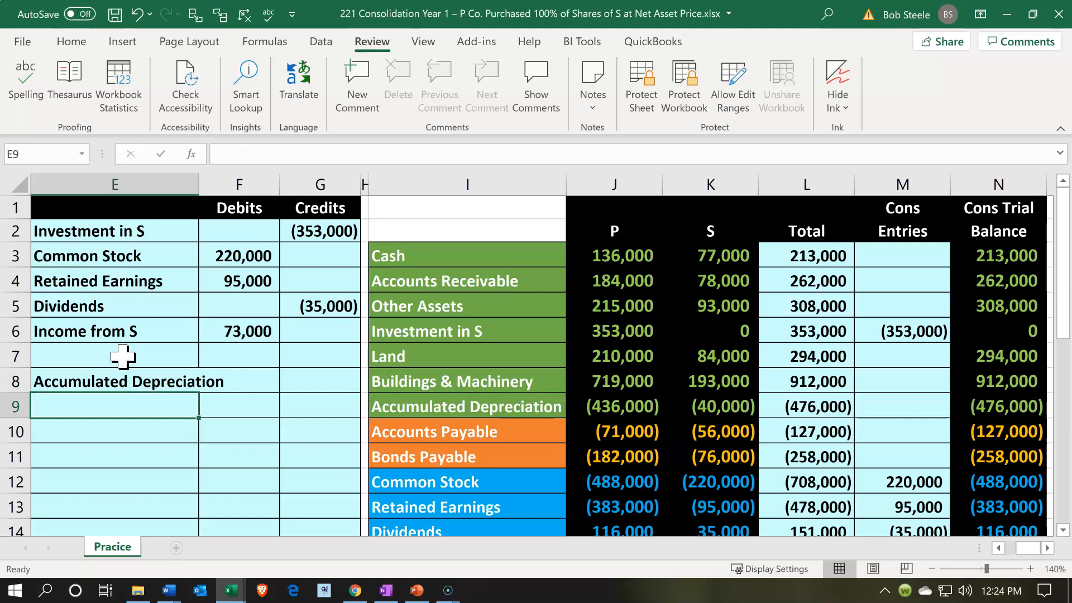
# Add Buildings & Machinery as the second account of the entry in E9 by linking to I8
pyautogui.write('=')
pyautogui.press('Right')
pyautogui.press('Right')
pyautogui.press('Right')
pyautogui.press('Up')
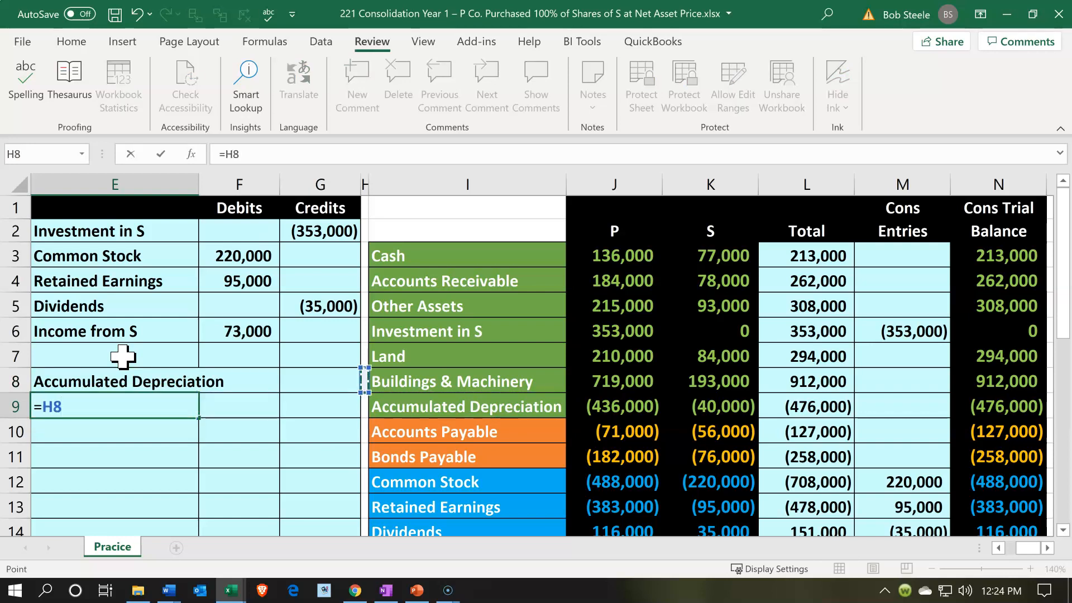
pyautogui.press('Right')
pyautogui.press('Return')
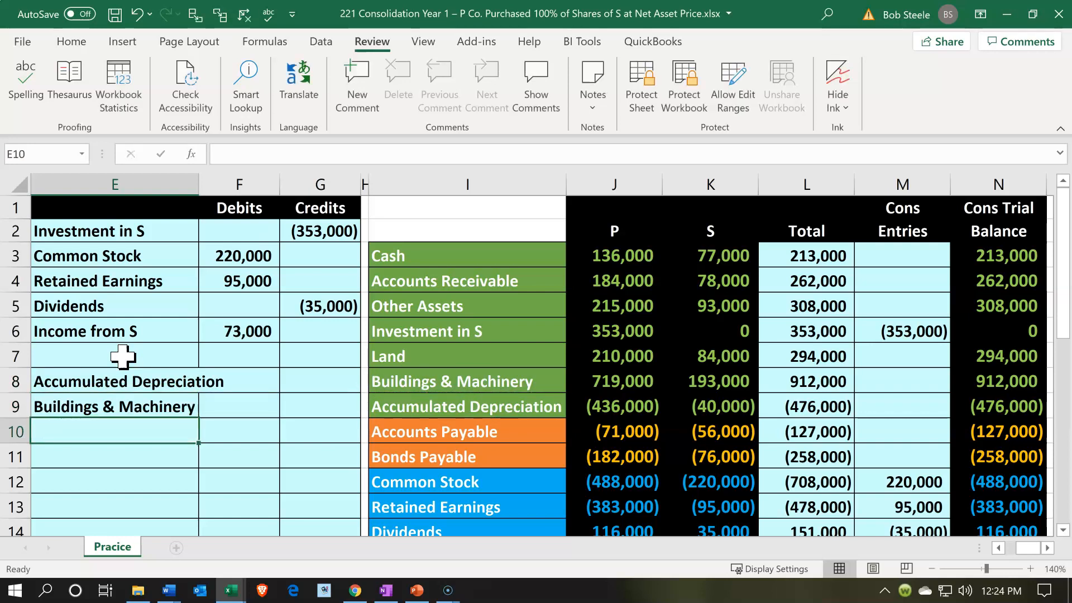
# Enter the Accumulated Depreciation debit in F8 with =-(K9-K19), using S's accumulated depreciation and current-year depreciation
pyautogui.press('Right')
pyautogui.press('Up')
pyautogui.press('Up')
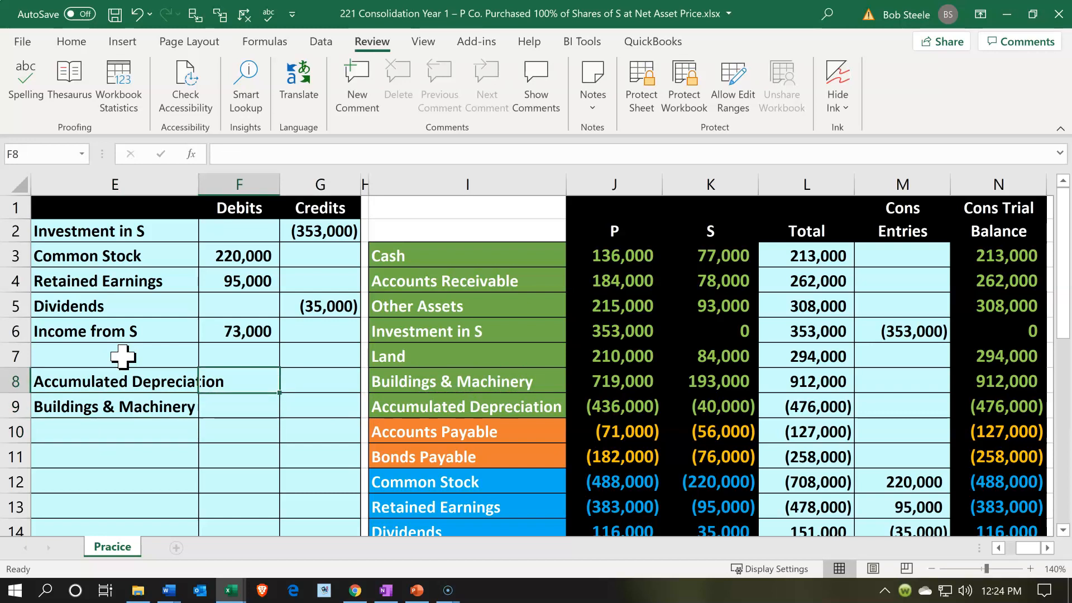
pyautogui.write('=')
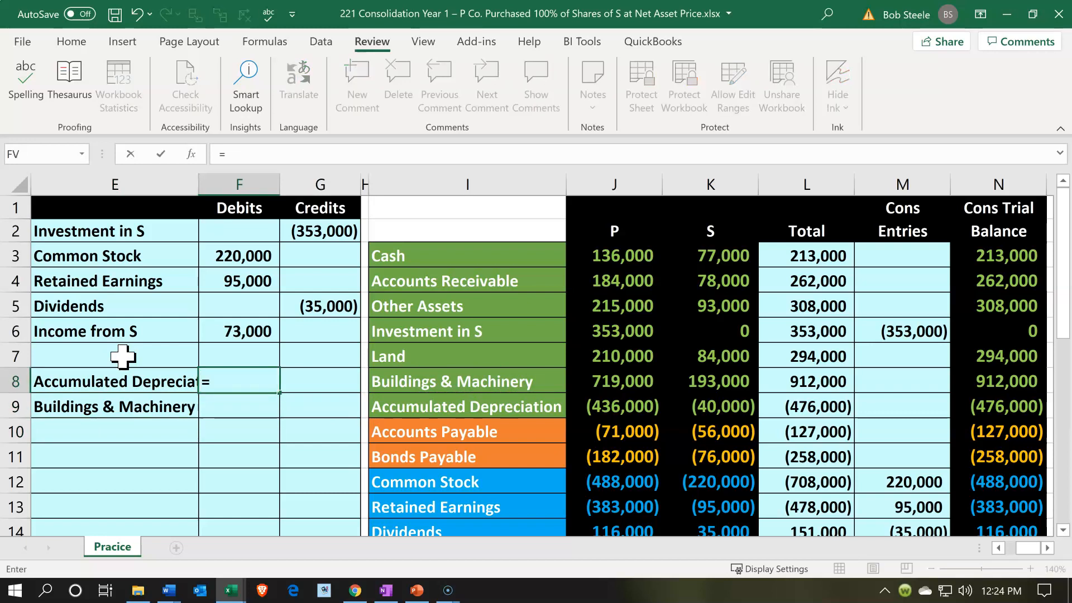
pyautogui.write('-(')
pyautogui.press('Right')
pyautogui.press('Right')
pyautogui.press('Right')
pyautogui.press('Right')
pyautogui.press('Right')
pyautogui.press('Right')
pyautogui.press('Down')
pyautogui.press('Left')
pyautogui.write('-')
pyautogui.press('Down')
pyautogui.press('Down')
pyautogui.press('Down')
pyautogui.press('Down')
pyautogui.press('Down')
pyautogui.press('Down')
pyautogui.press('Down')
pyautogui.press('Down')
pyautogui.press('Down')
pyautogui.press('Down')
pyautogui.press('Right')
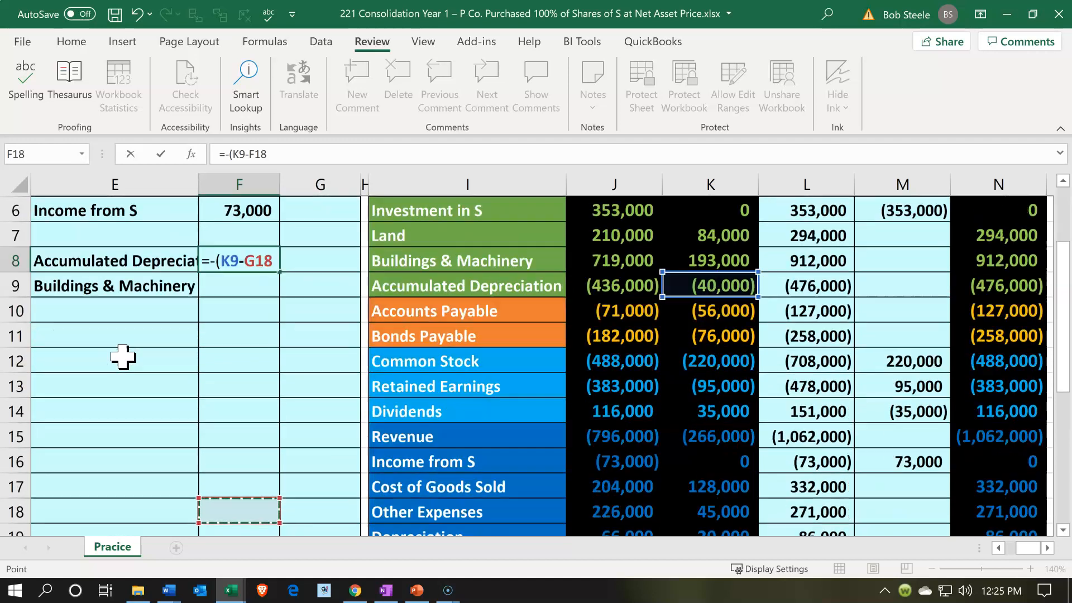
pyautogui.press('Right')
pyautogui.press('Right')
pyautogui.press('Down')
pyautogui.press('Right')
pyautogui.press('Right')
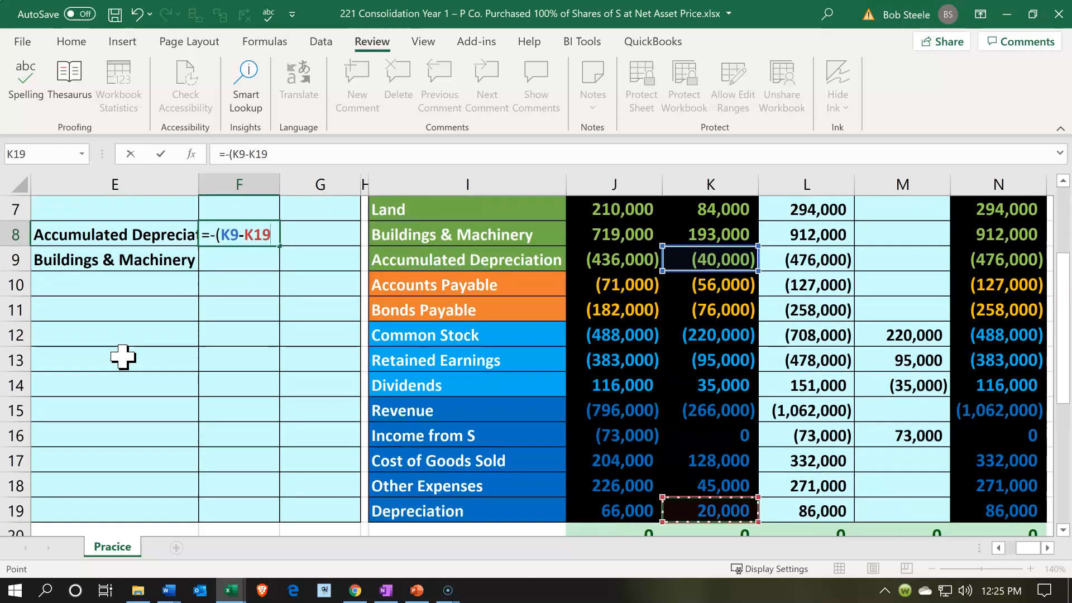
pyautogui.write(')')
pyautogui.press('Return')
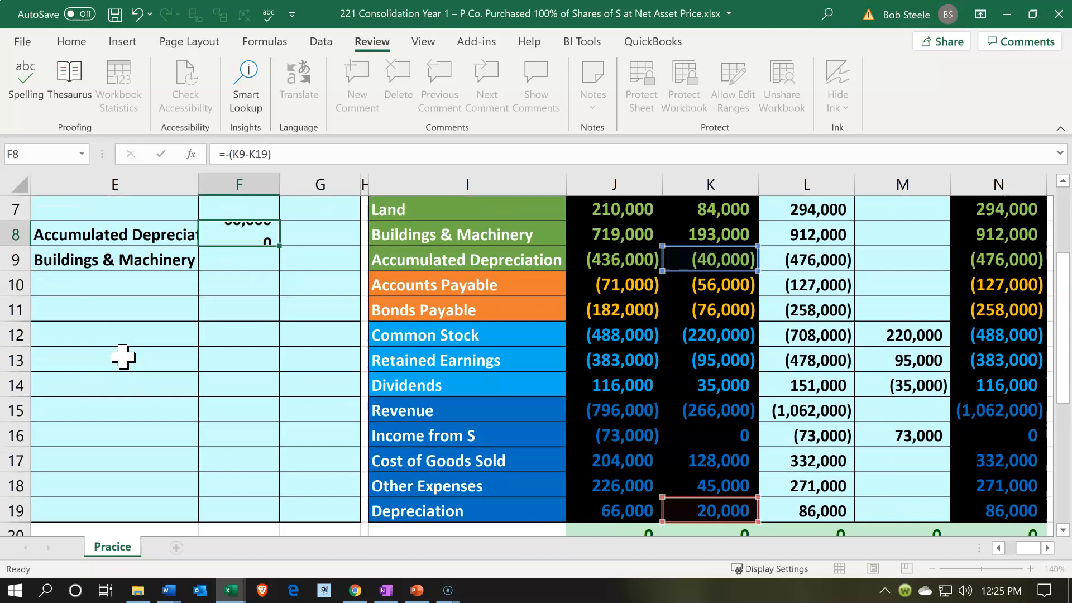
# Correct the Accumulated Depreciation debit formula in F8 to =-(K9+K19)
pyautogui.press('Up')
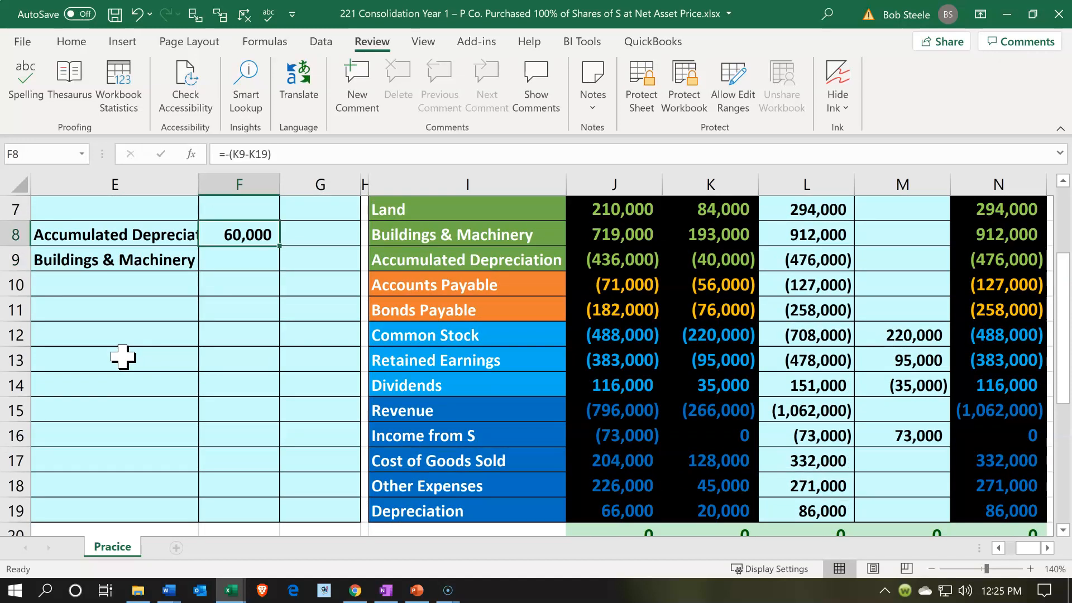
pyautogui.click(251, 155)
pyautogui.press('BackSpace')
pyautogui.write('+')
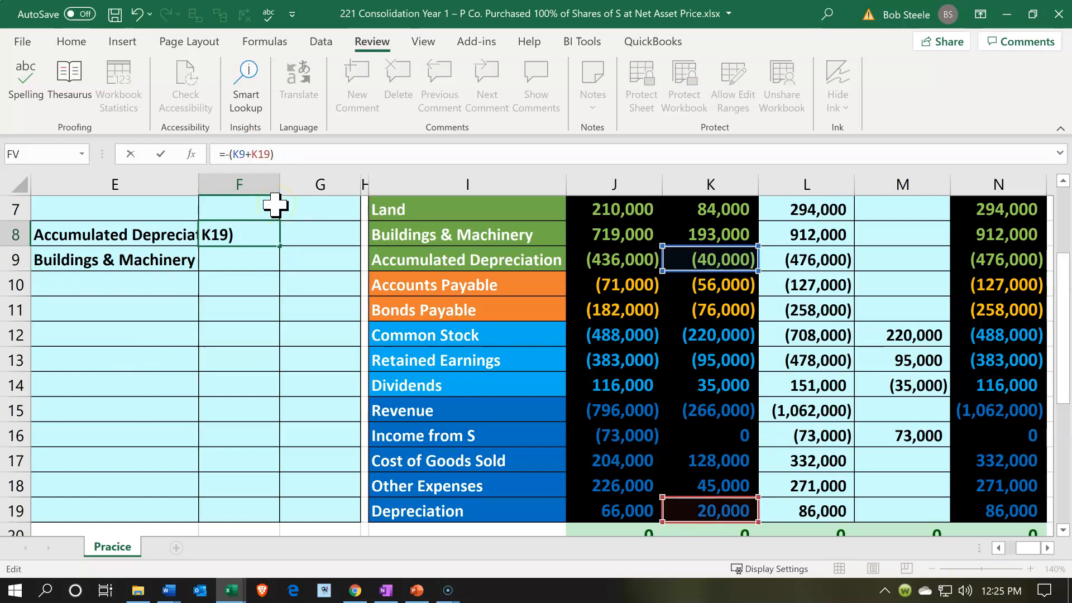
pyautogui.press('Return')
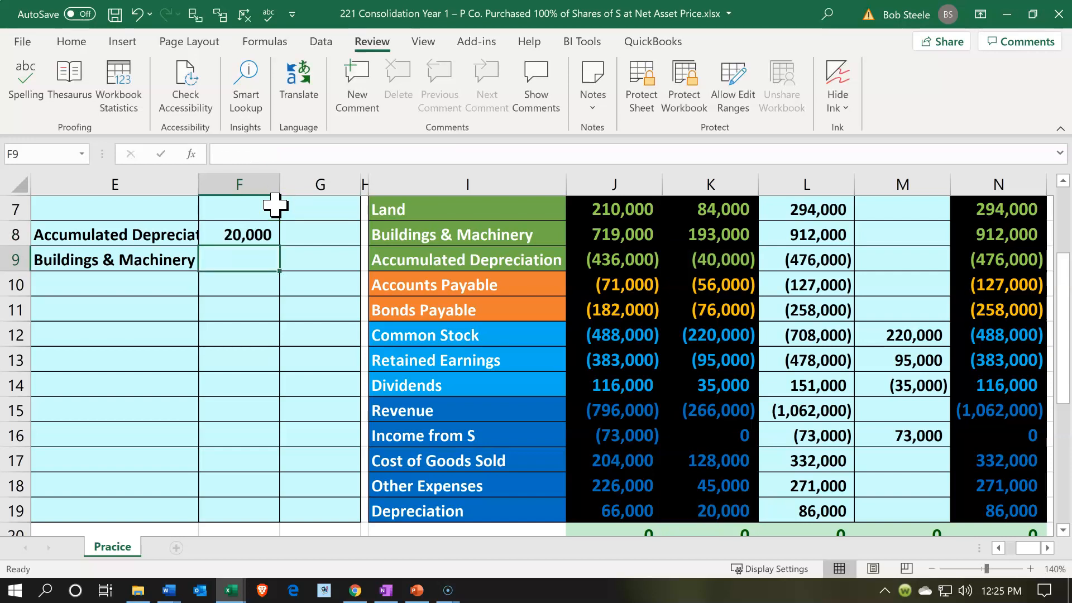
# Credit Buildings & Machinery in G9 with the negative of the Accumulated Depreciation debit, =-F8
pyautogui.press('Right')
pyautogui.write('-')
pyautogui.press('Left')
pyautogui.press('Up')
pyautogui.press('Return')
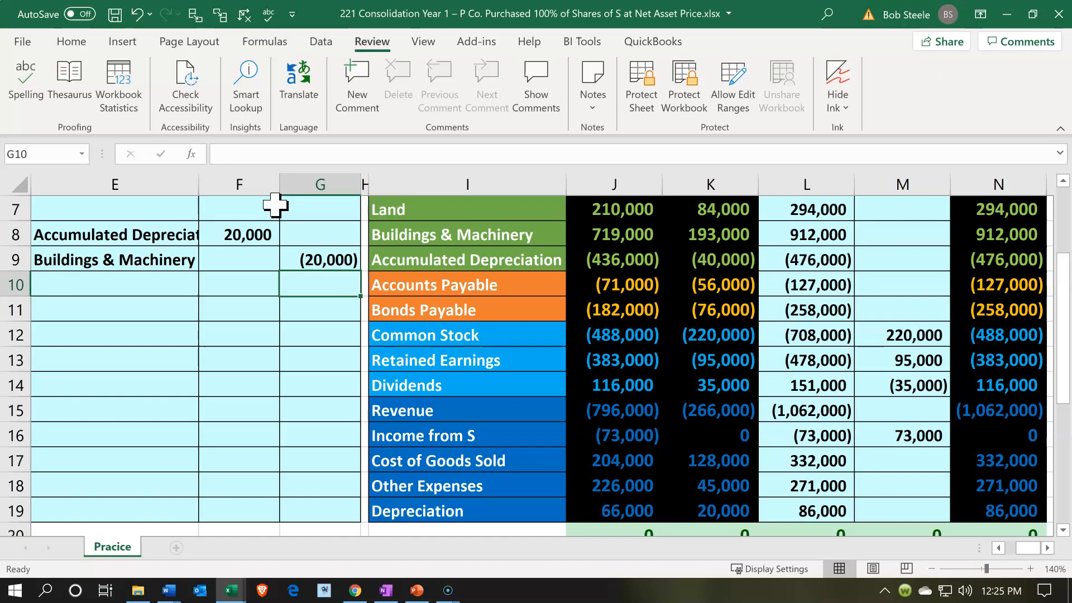
# Post the Accumulated Depreciation debit to the consolidation entries column by entering =F8 in M9
pyautogui.press('Right')
pyautogui.press('Right')
pyautogui.press('Right')
pyautogui.press('Right')
pyautogui.press('Right')
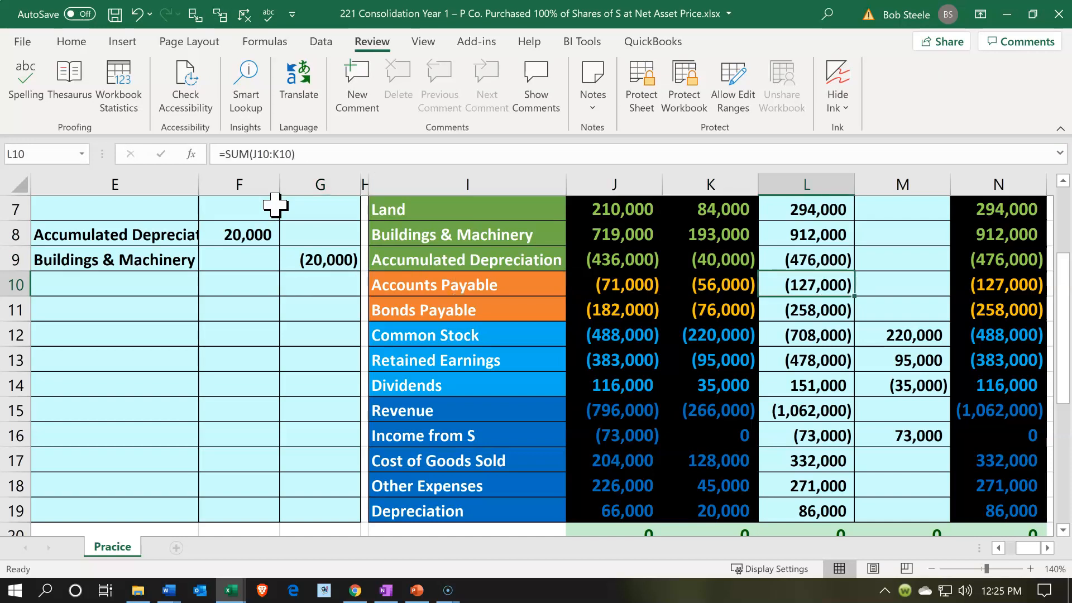
pyautogui.press('Right')
pyautogui.press('Up')
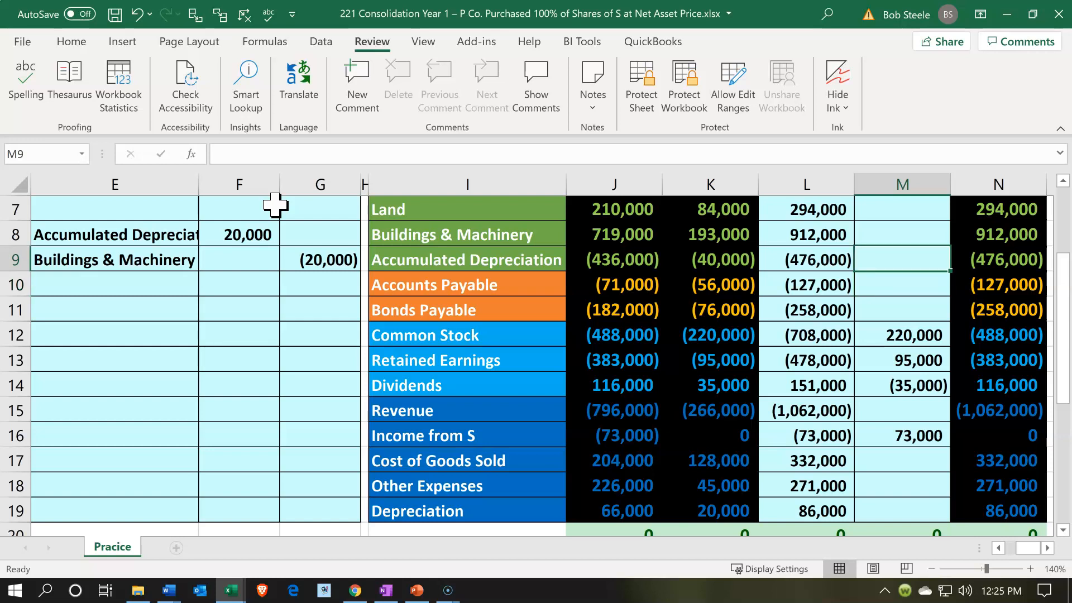
pyautogui.write('=')
pyautogui.press('Left')
pyautogui.press('Left')
pyautogui.press('Left')
pyautogui.press('Left')
pyautogui.press('Left')
pyautogui.press('Left')
pyautogui.press('Left')
pyautogui.press('Up')
pyautogui.press('Return')
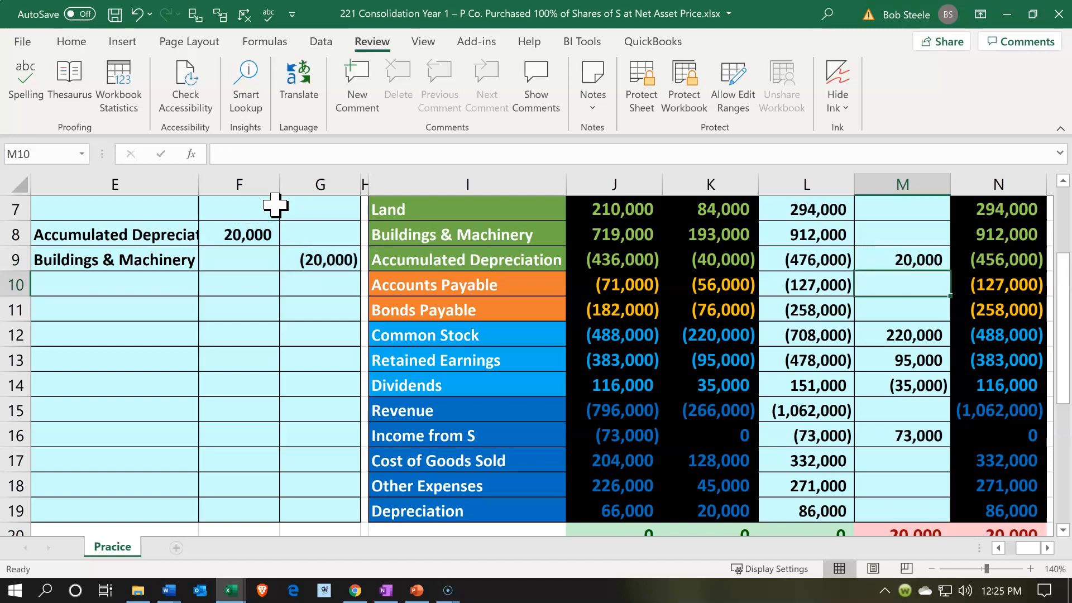
# Post the Buildings & Machinery credit to the consolidation entries column by entering =G9 in M8
pyautogui.press('Up')
pyautogui.press('Up')
pyautogui.write('=')
pyautogui.press('Left')
pyautogui.press('Left')
pyautogui.press('Left')
pyautogui.press('Left')
pyautogui.press('Left')
pyautogui.press('Down')
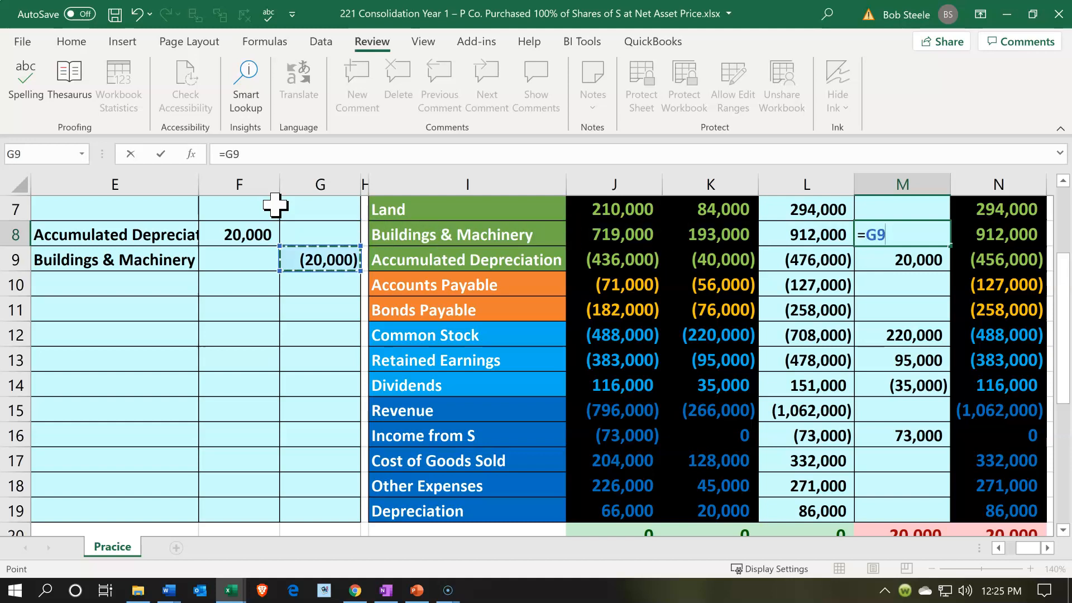
pyautogui.press('Return')
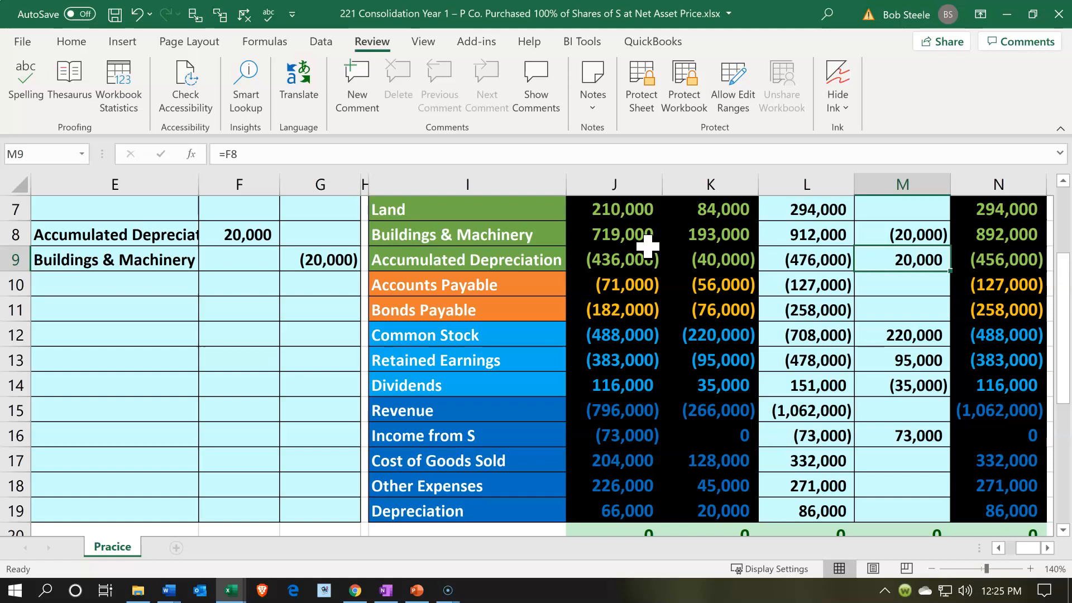
# Review S's Buildings & Machinery and Accumulated Depreciation balances in K8 and K9
pyautogui.click(744, 235)
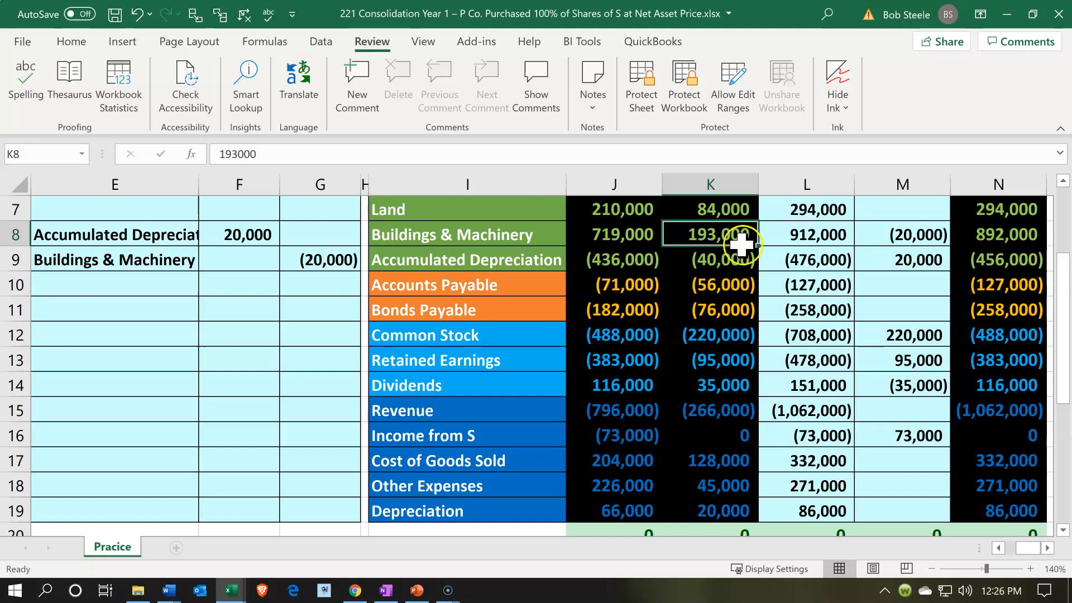
pyautogui.click(742, 260)
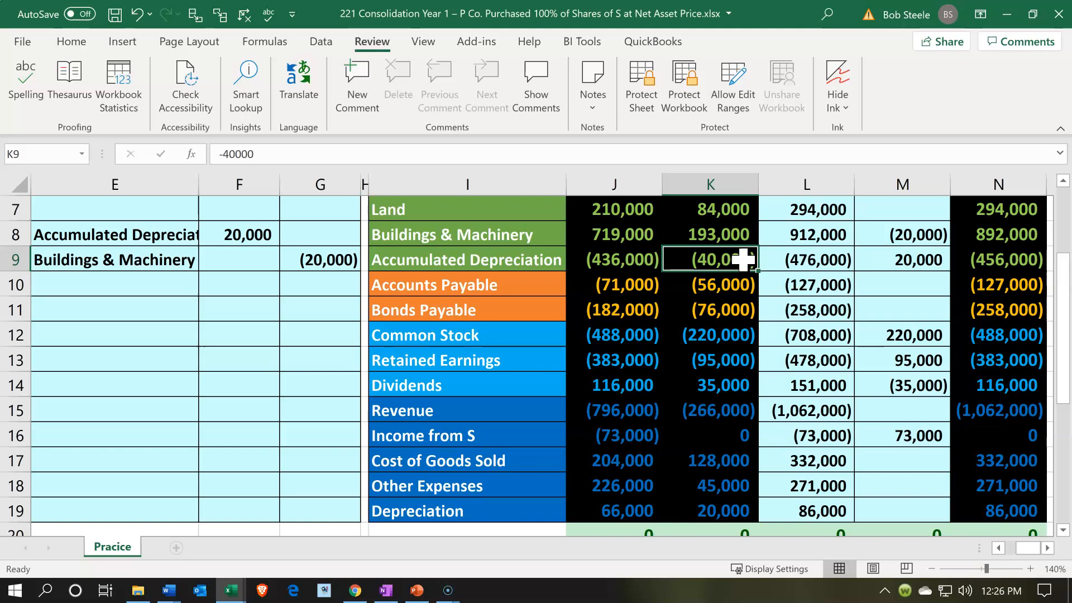
pyautogui.click(789, 309)
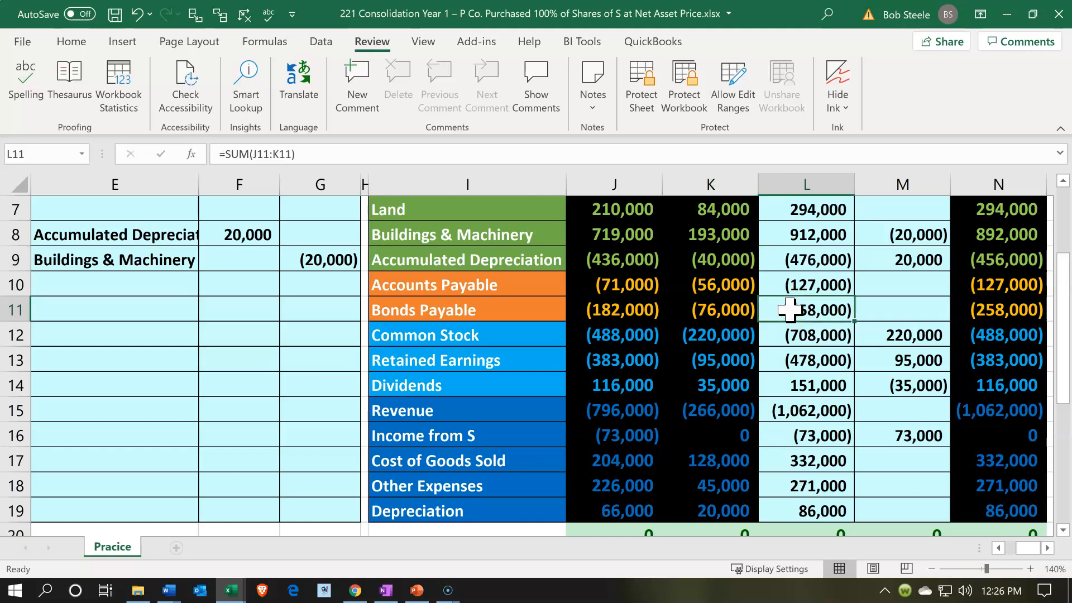
# Compare the sum of the consolidated assets and liabilities in N3:N11 with the sum of the equity and income accounts in N12:N19
pyautogui.press('Right')
pyautogui.press('Right')
pyautogui.press('Right')
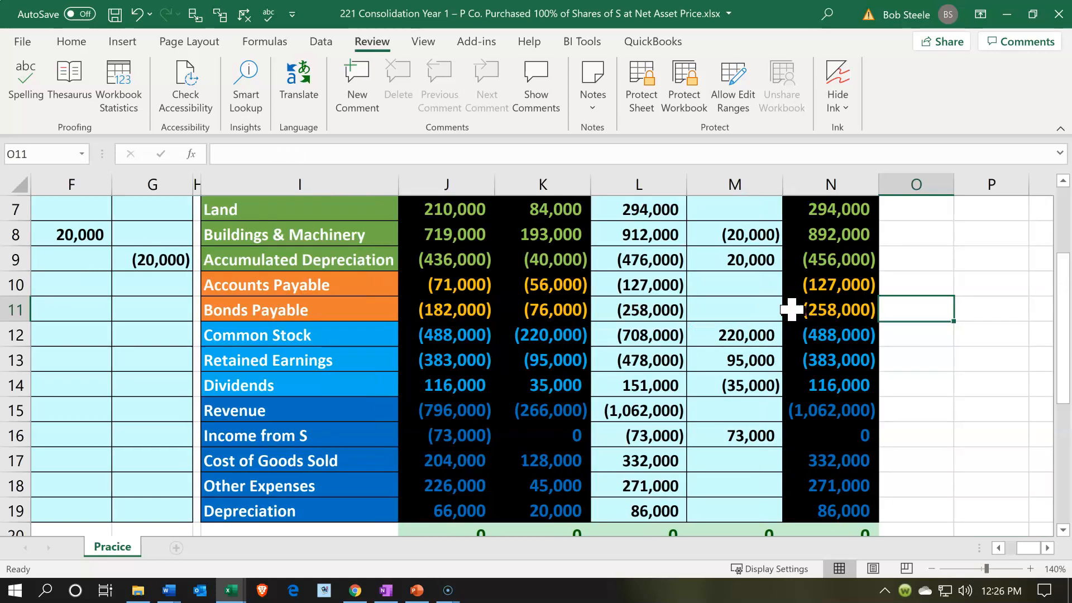
pyautogui.scroll(2, 791, 308)
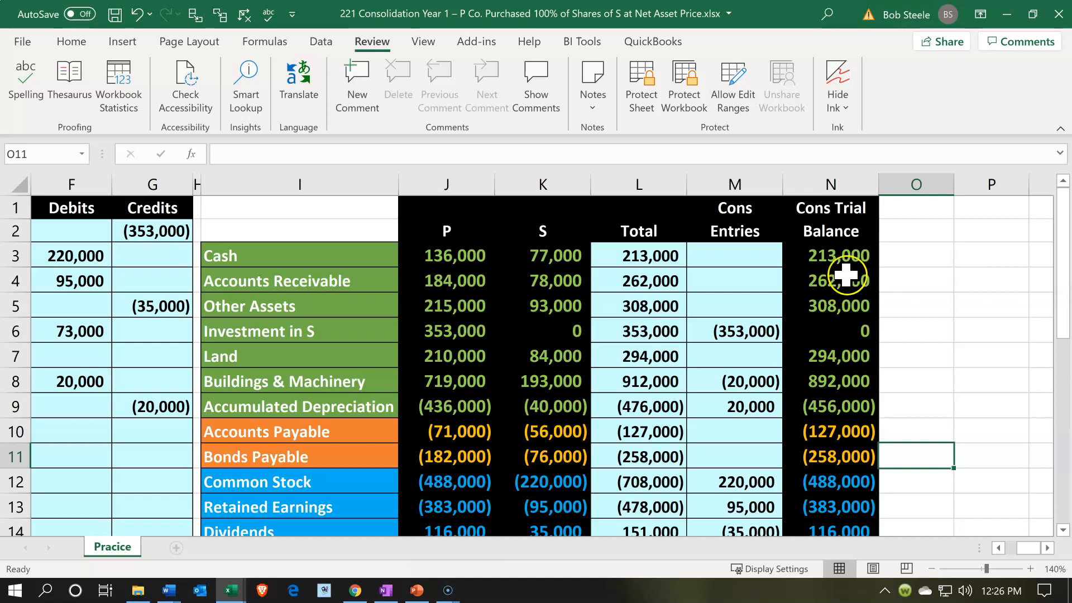
pyautogui.moveTo(843, 259); pyautogui.dragTo(827, 453)
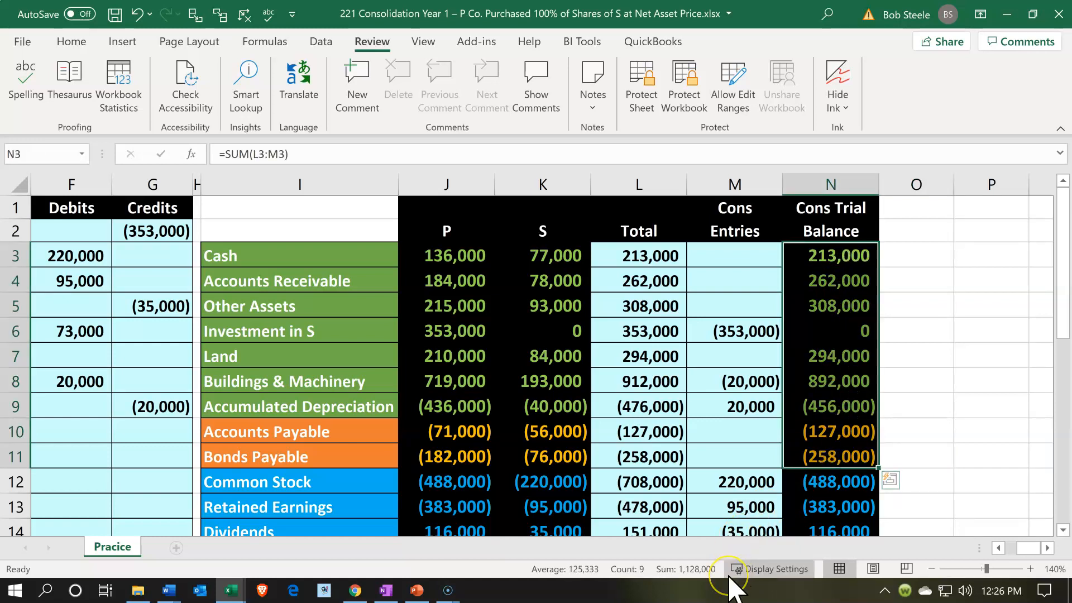
pyautogui.scroll(-4, 787, 444)
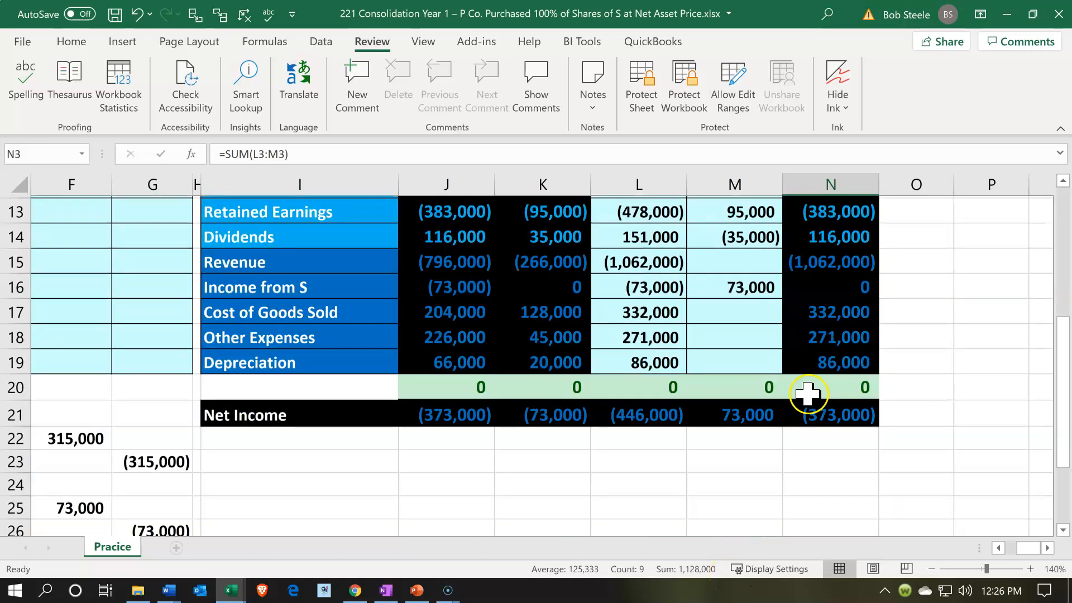
pyautogui.scroll(1, 824, 312)
pyautogui.moveTo(826, 263); pyautogui.dragTo(826, 430)
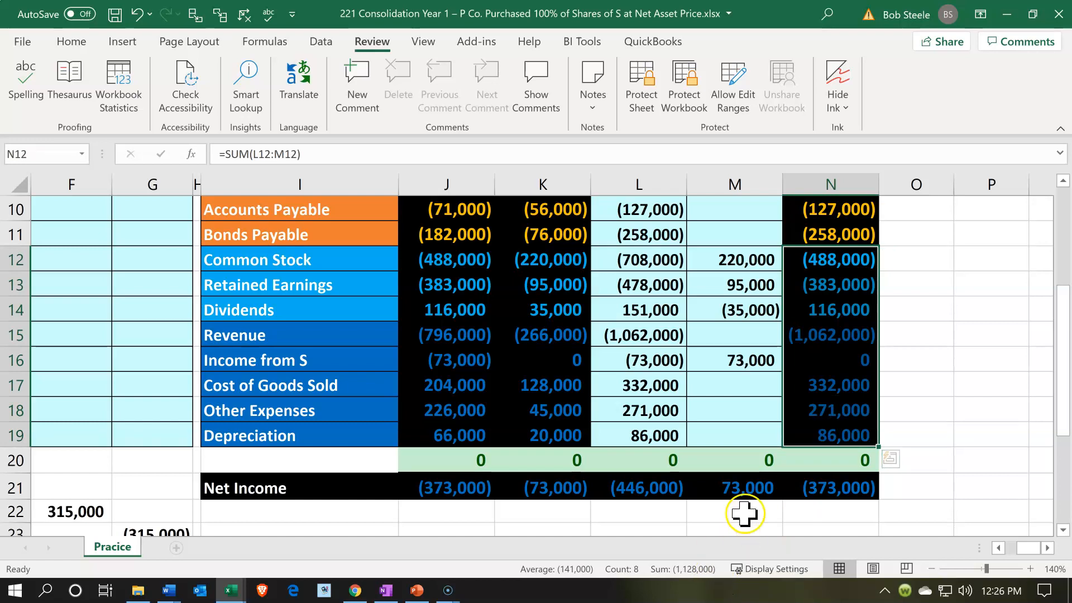
# Examine the eliminations of Income from S, Investment in S, and the Common Stock, Retained Earnings and Dividends accounts in the consolidated trial balance
pyautogui.click(810, 358)
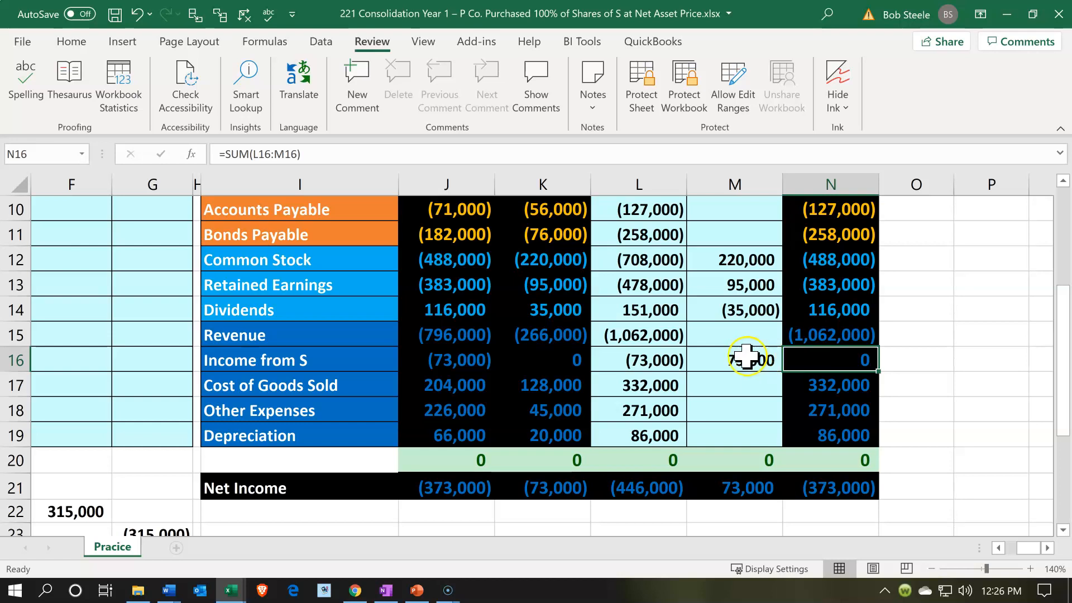
pyautogui.click(337, 352)
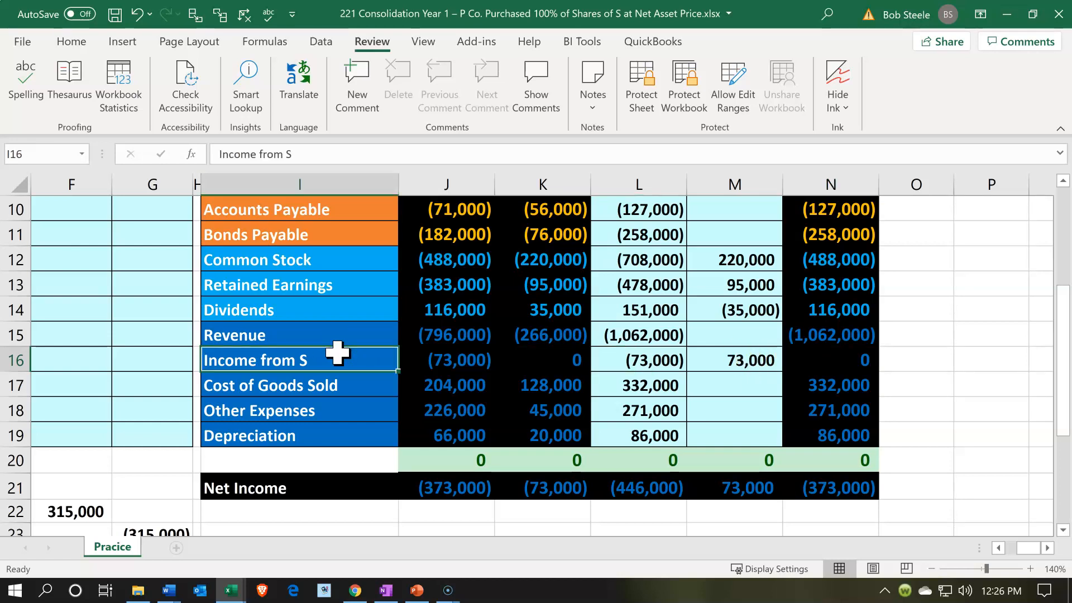
pyautogui.scroll(3, 337, 351)
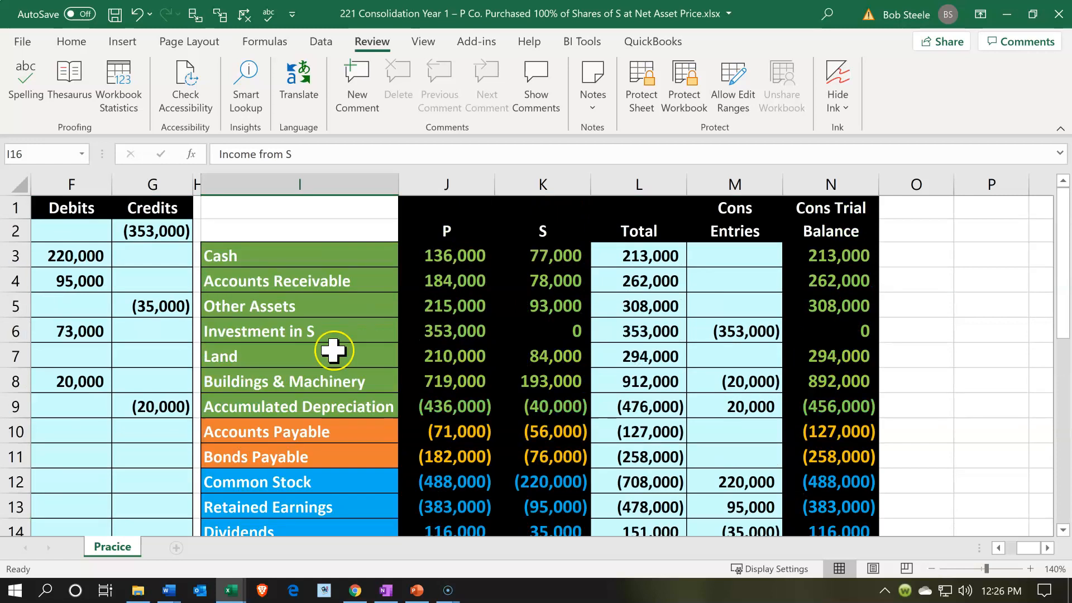
pyautogui.click(320, 328)
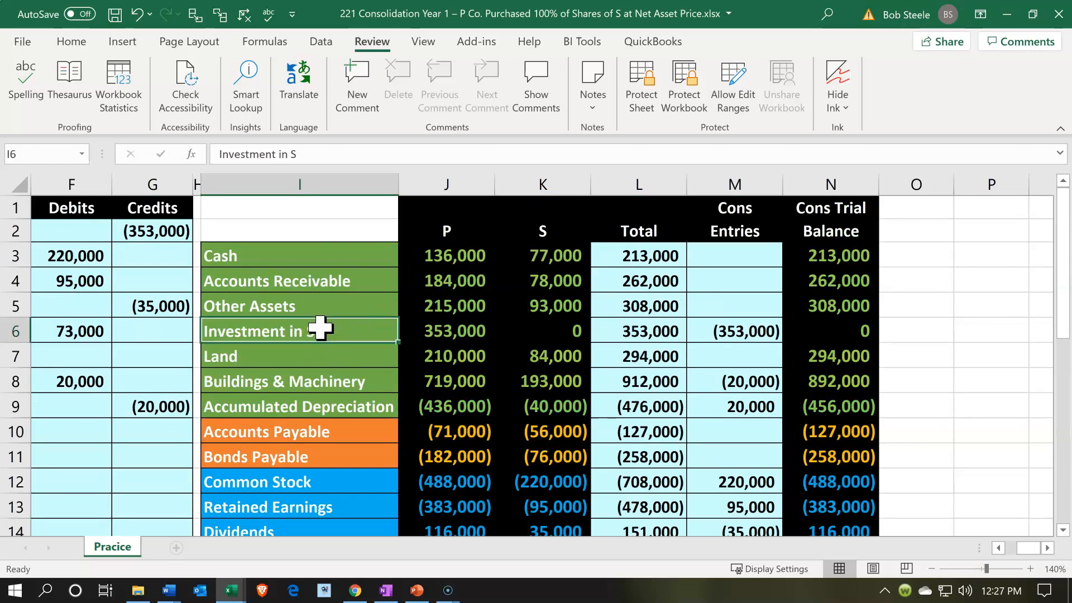
pyautogui.click(333, 327)
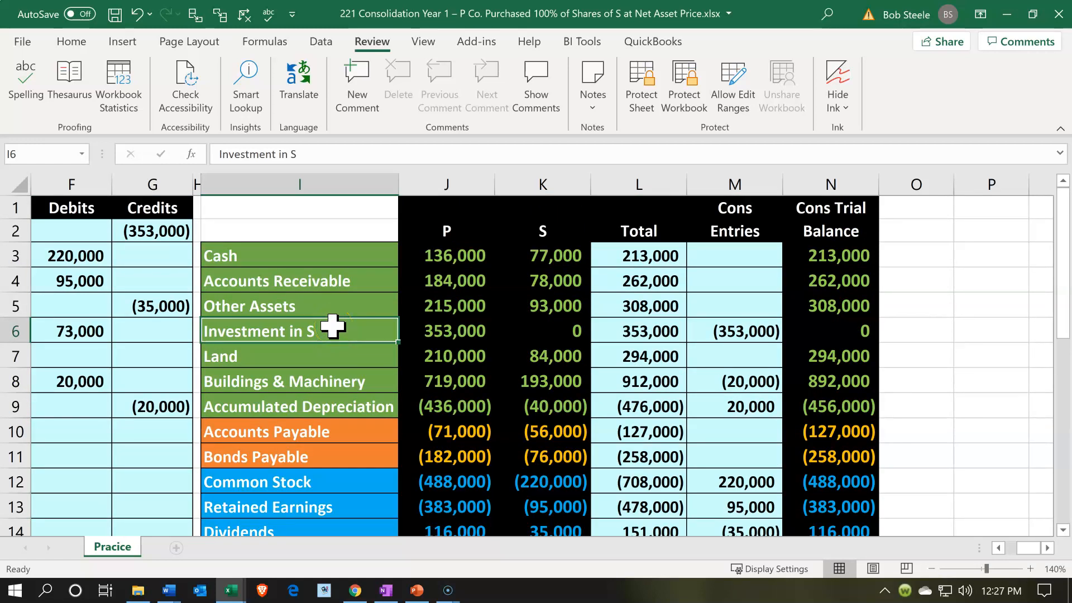
pyautogui.scroll(-2, 332, 325)
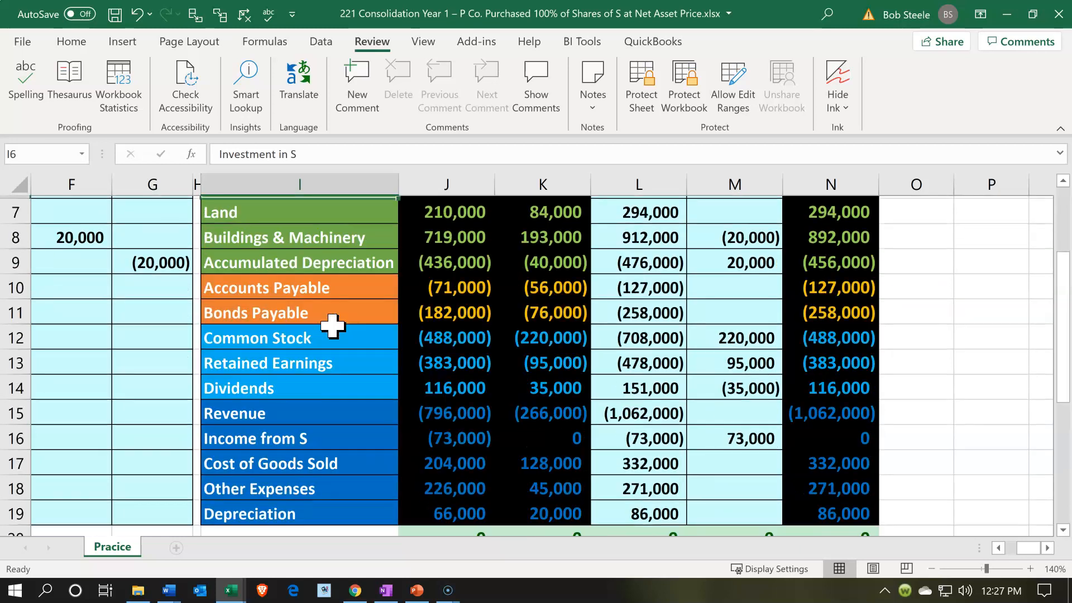
pyautogui.moveTo(338, 341); pyautogui.dragTo(350, 391)
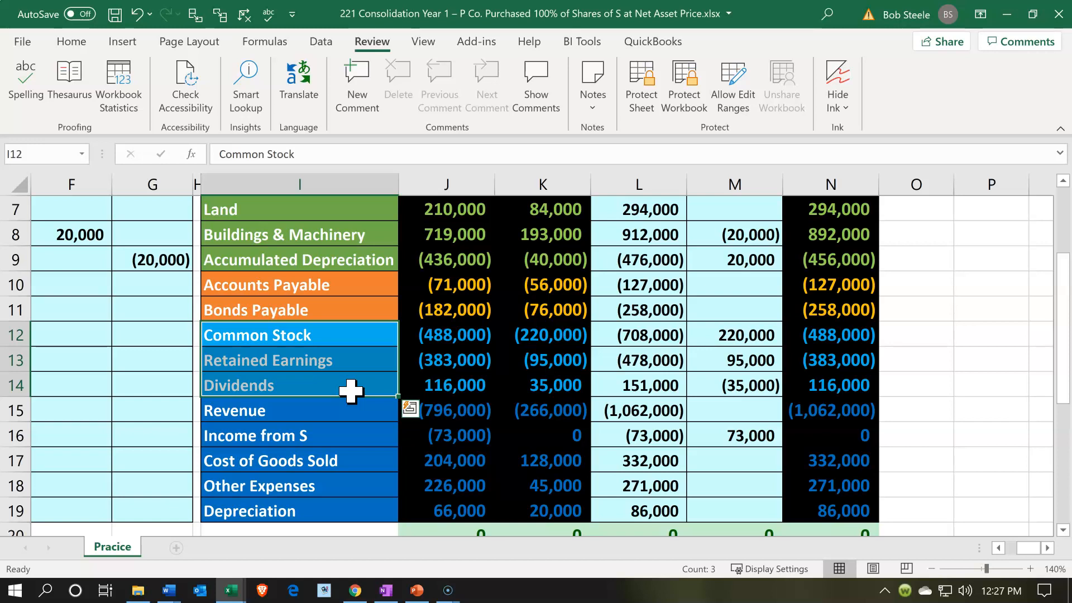
pyautogui.click(854, 382)
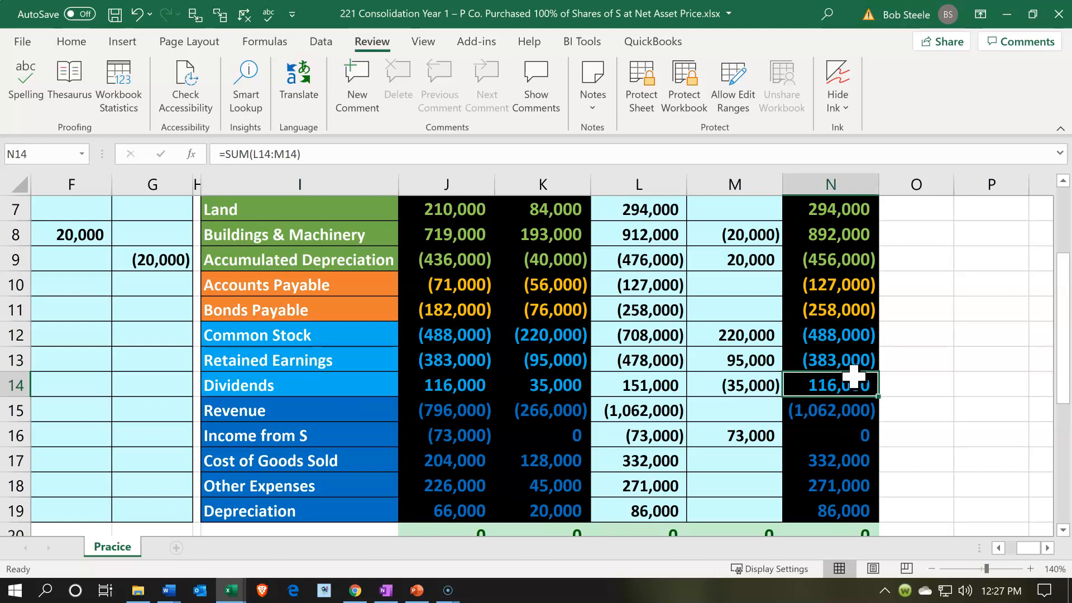
pyautogui.scroll(2, 852, 377)
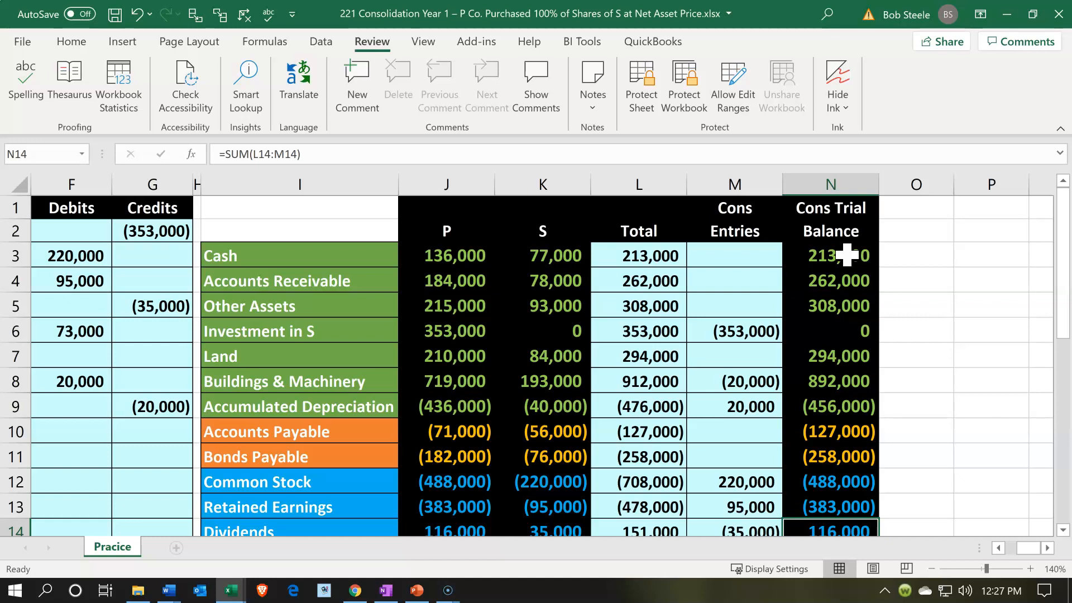
# Move the block of P's Investment in S journal entries from E22:G31 up to E13:G22, below the consolidation entries
pyautogui.click(186, 453)
pyautogui.press('Left')
pyautogui.press('Left')
pyautogui.press('Left')
pyautogui.press('Left')
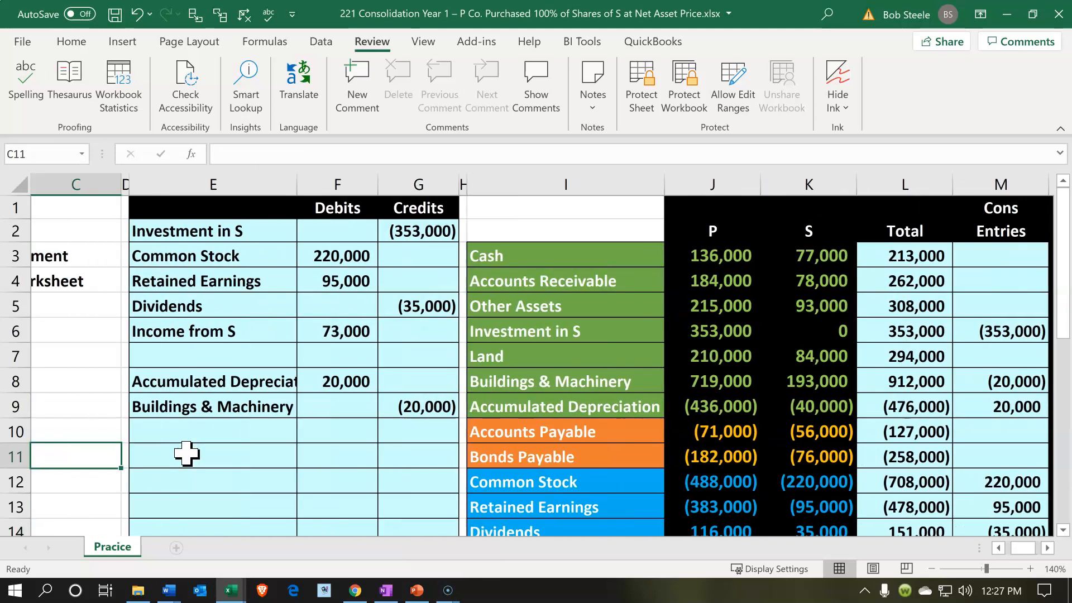
pyautogui.scroll(-1, 186, 454)
pyautogui.scroll(-3, 186, 453)
pyautogui.moveTo(192, 427); pyautogui.dragTo(392, 495)
pyautogui.scroll(2, 395, 498)
pyautogui.scroll(2, 391, 497)
pyautogui.scroll(-2, 377, 498)
pyautogui.moveTo(241, 423); pyautogui.dragTo(244, 207)
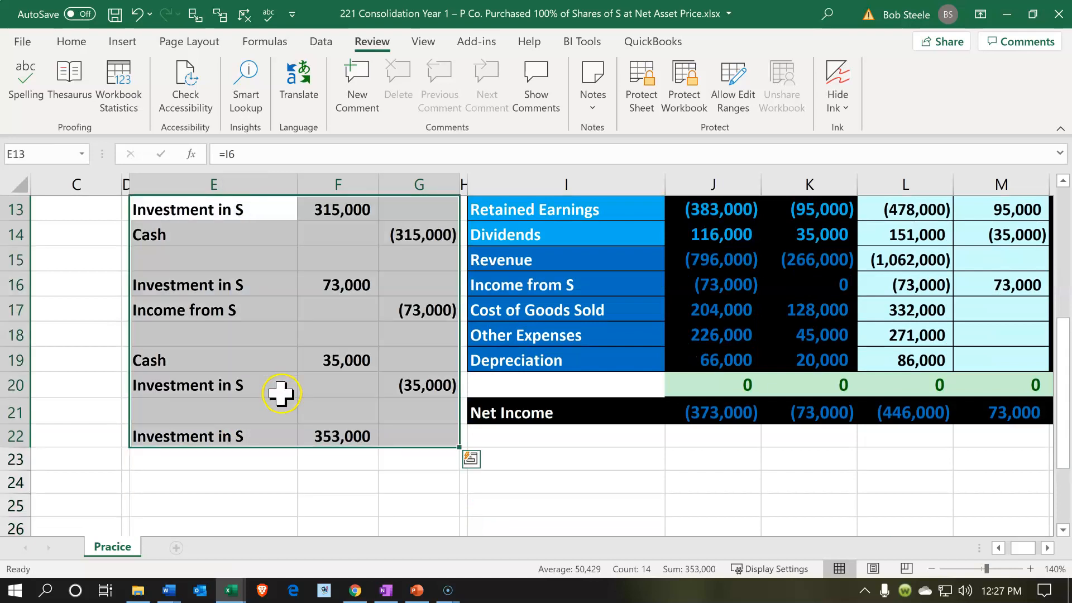
pyautogui.scroll(2, 279, 396)
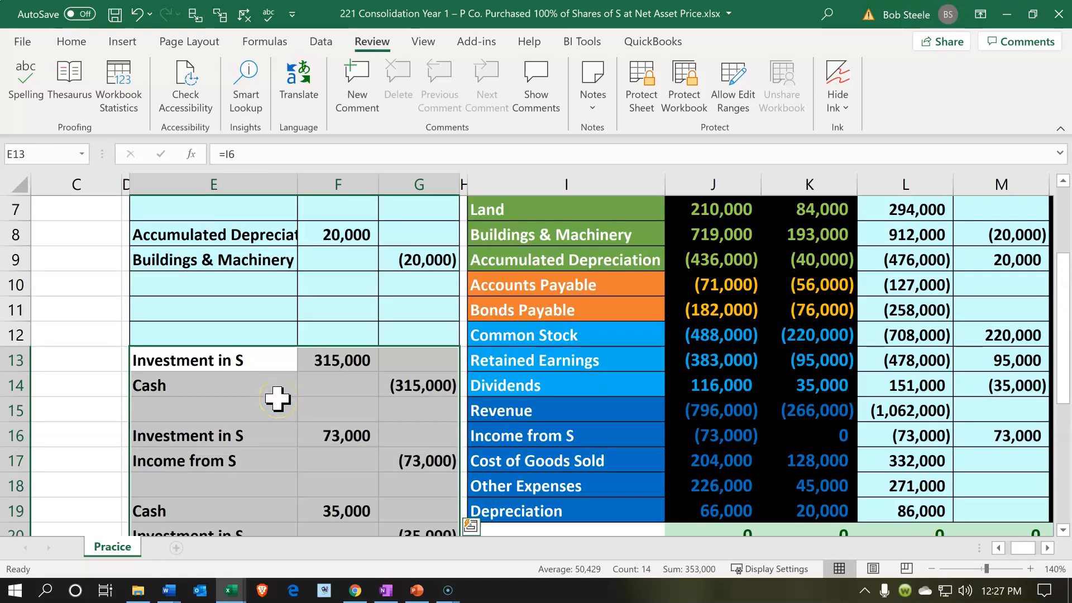
pyautogui.scroll(-1, 254, 401)
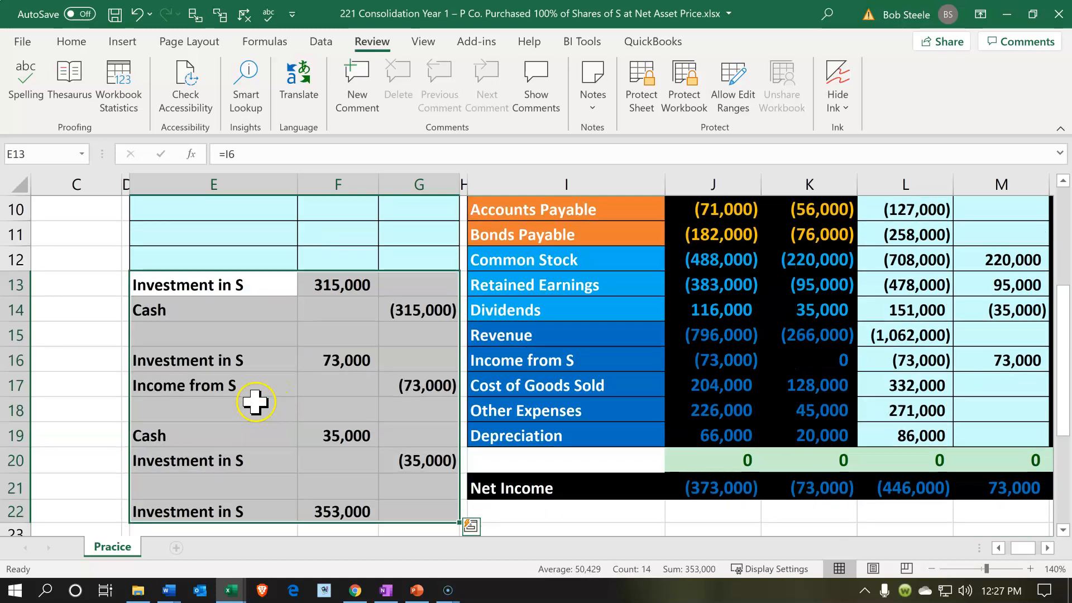
pyautogui.scroll(-1, 255, 402)
pyautogui.scroll(1, 255, 401)
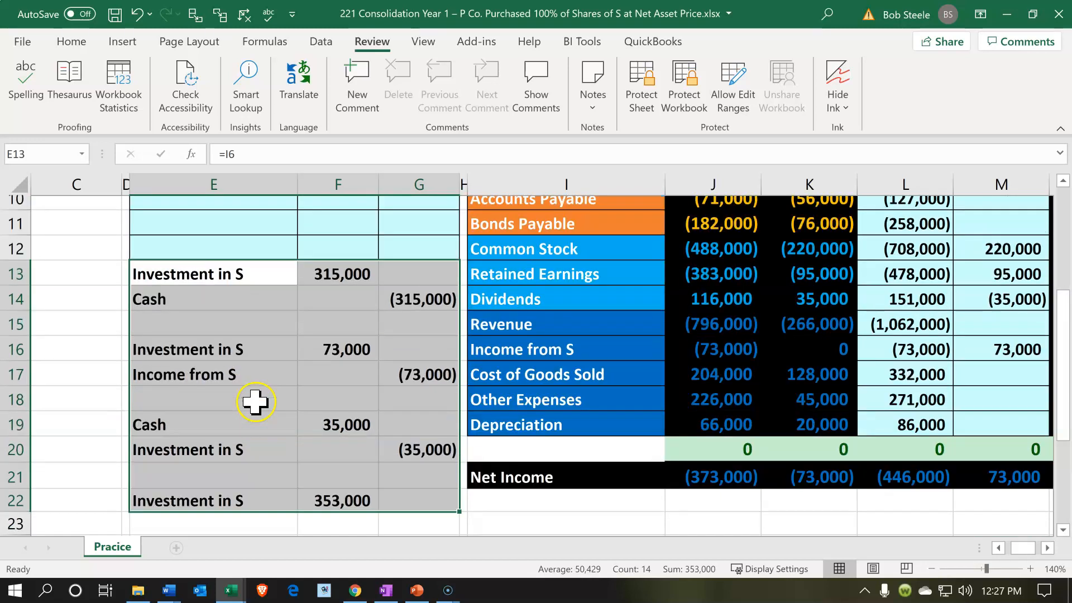